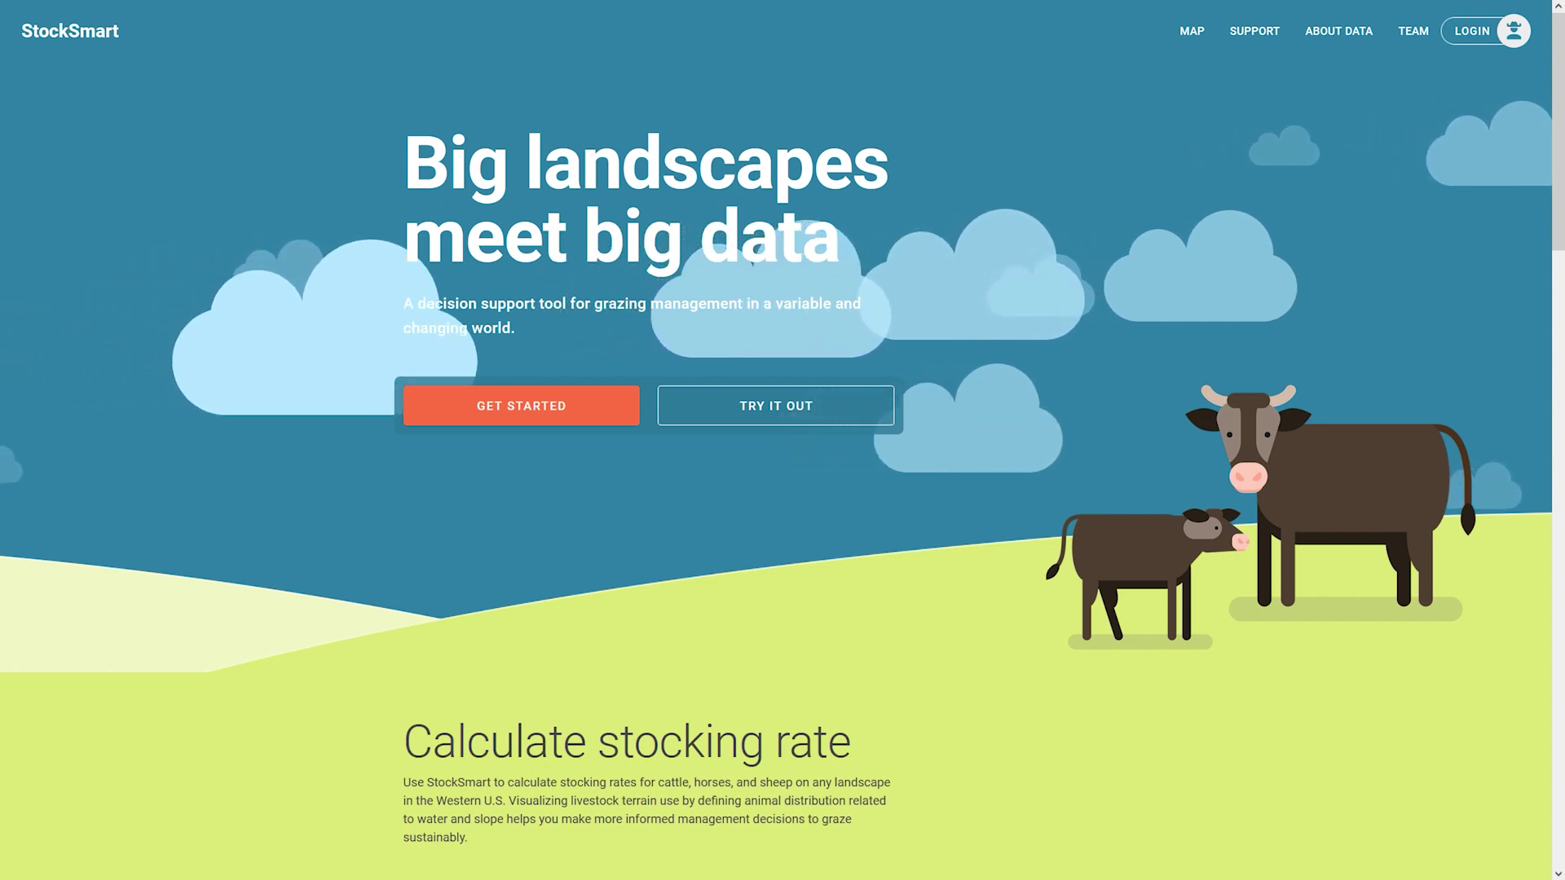
Step: Log in to StockSmart with the account's email and password
click(1480, 33)
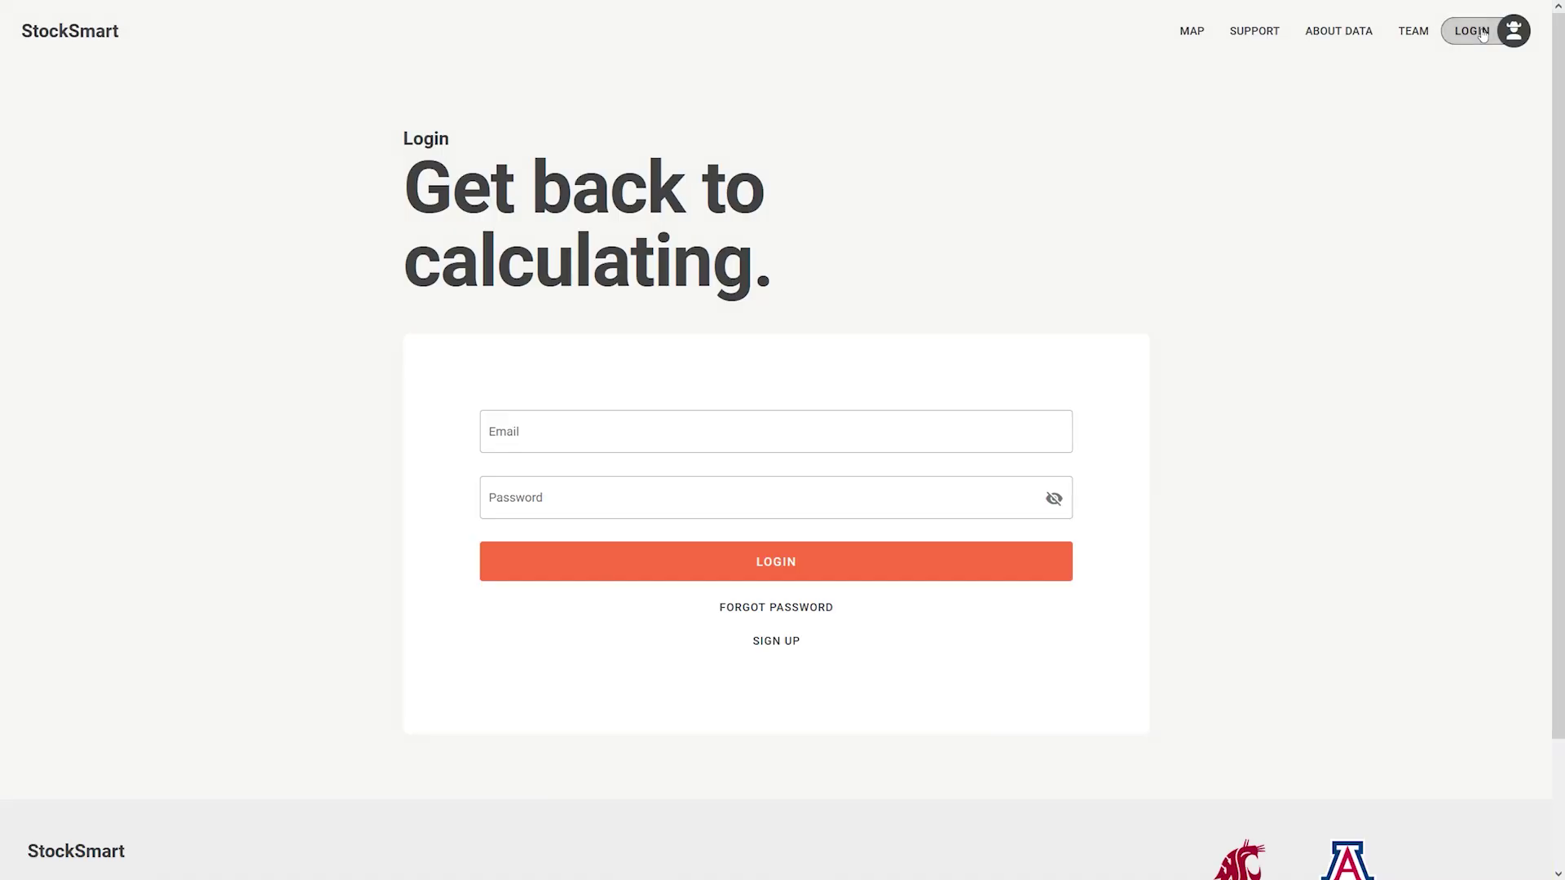
click(762, 430)
click(724, 497)
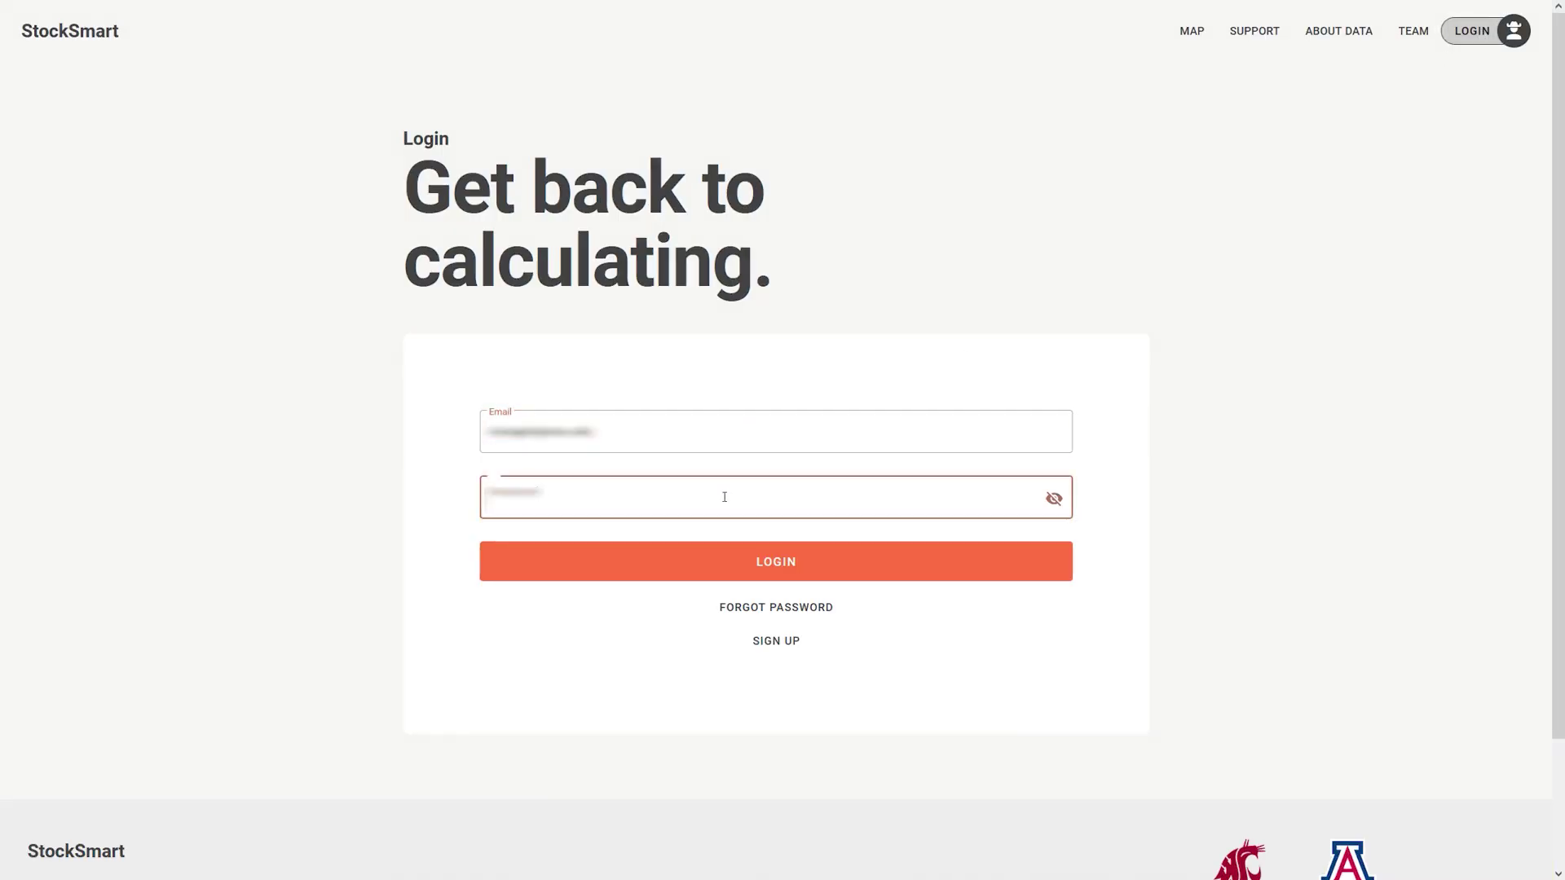
key(Return)
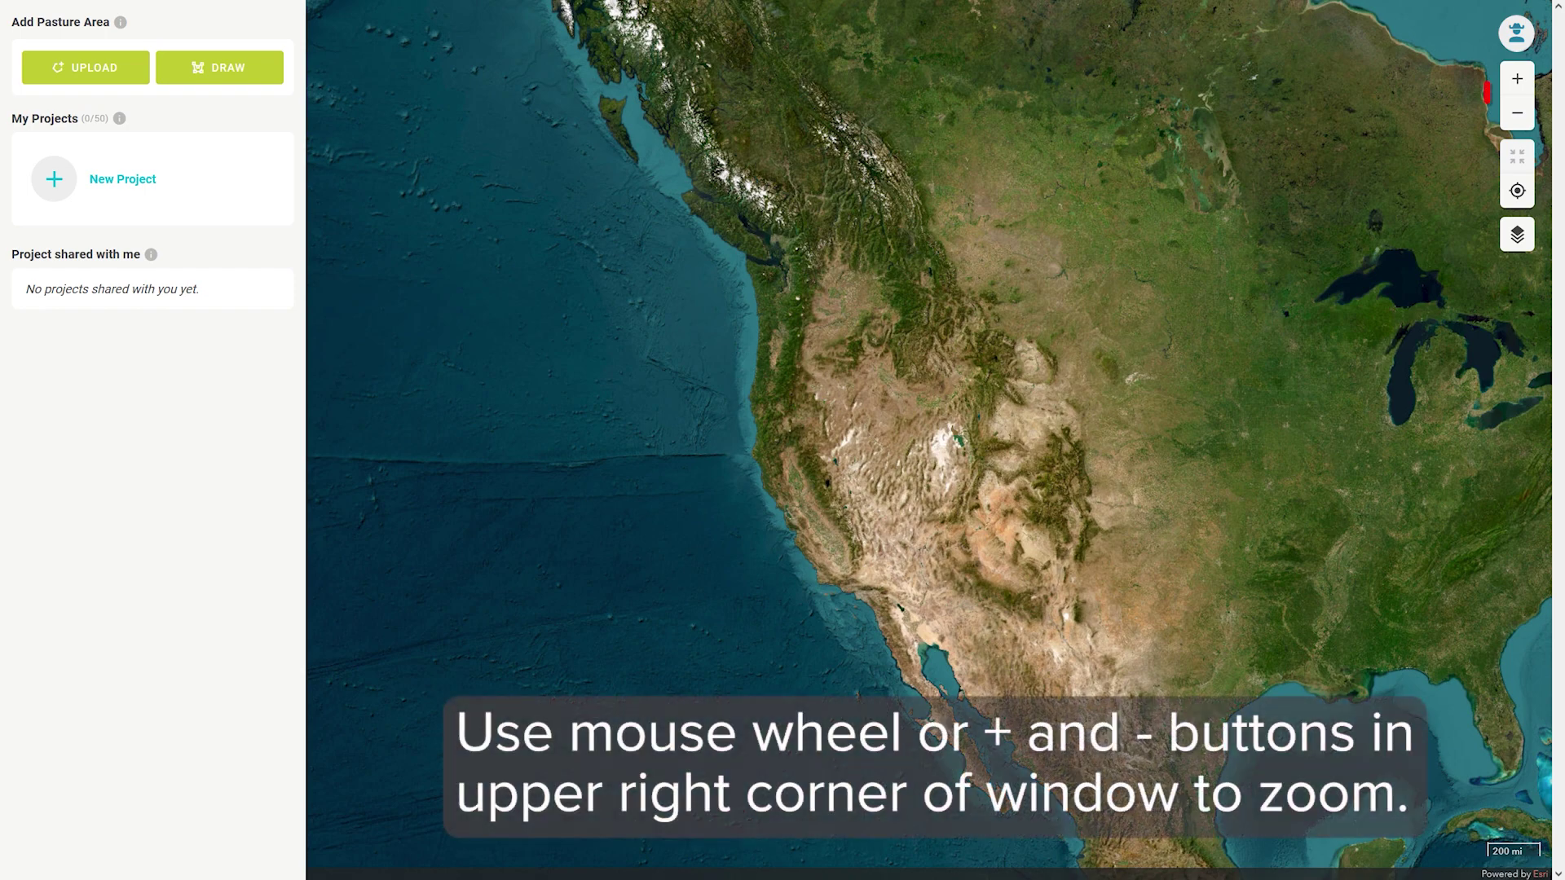
Step: Switch the basemap to Topographic for the central Washington area
scroll(843, 326, down, 2)
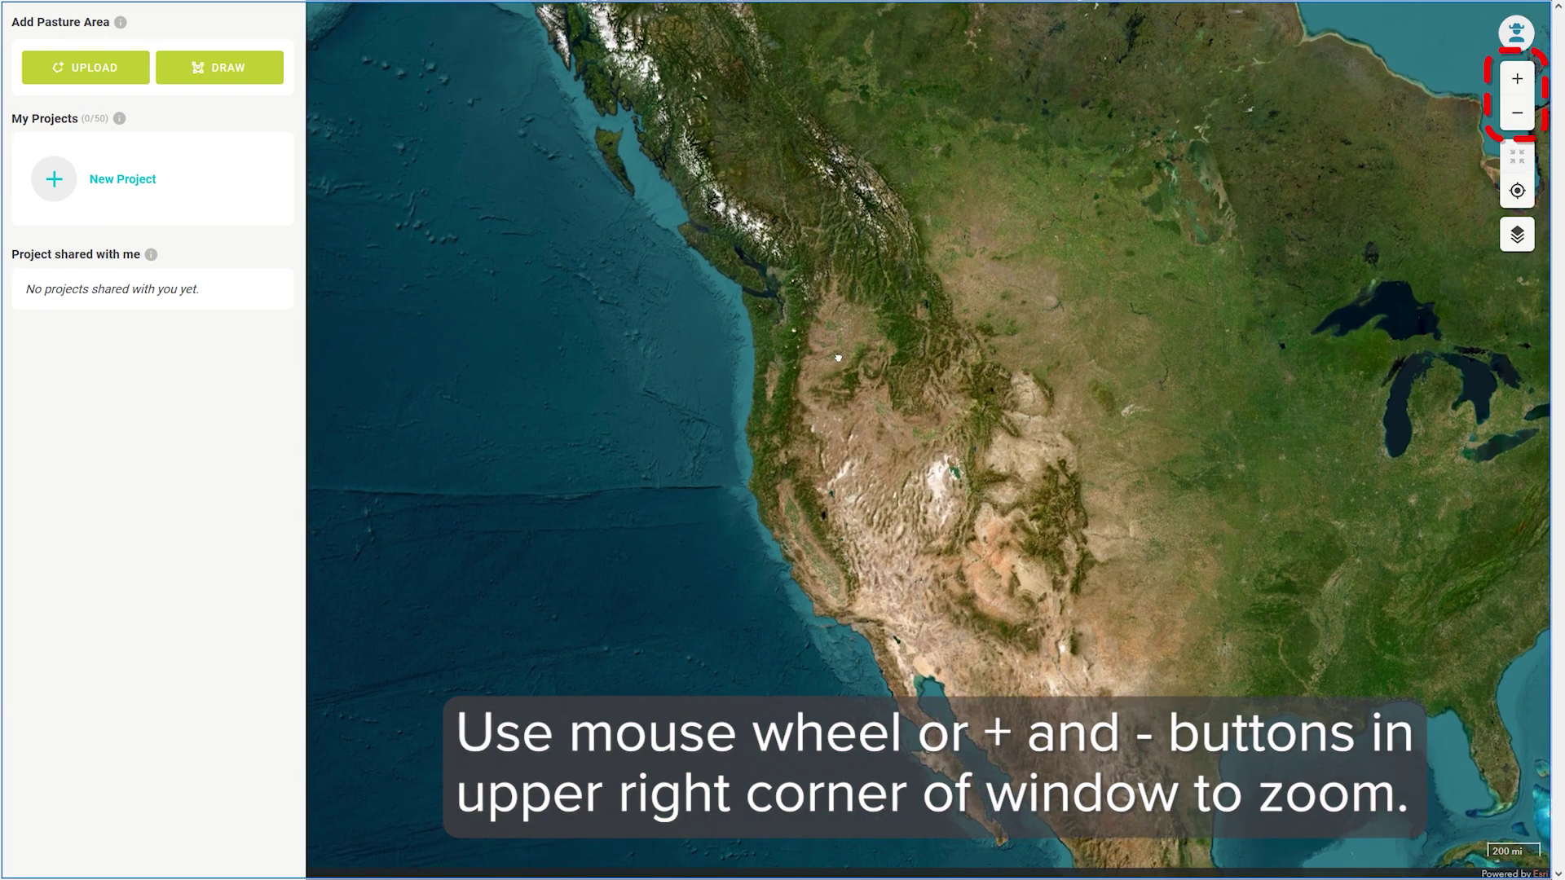
scroll(819, 343, up, 3)
scroll(819, 344, up, 4)
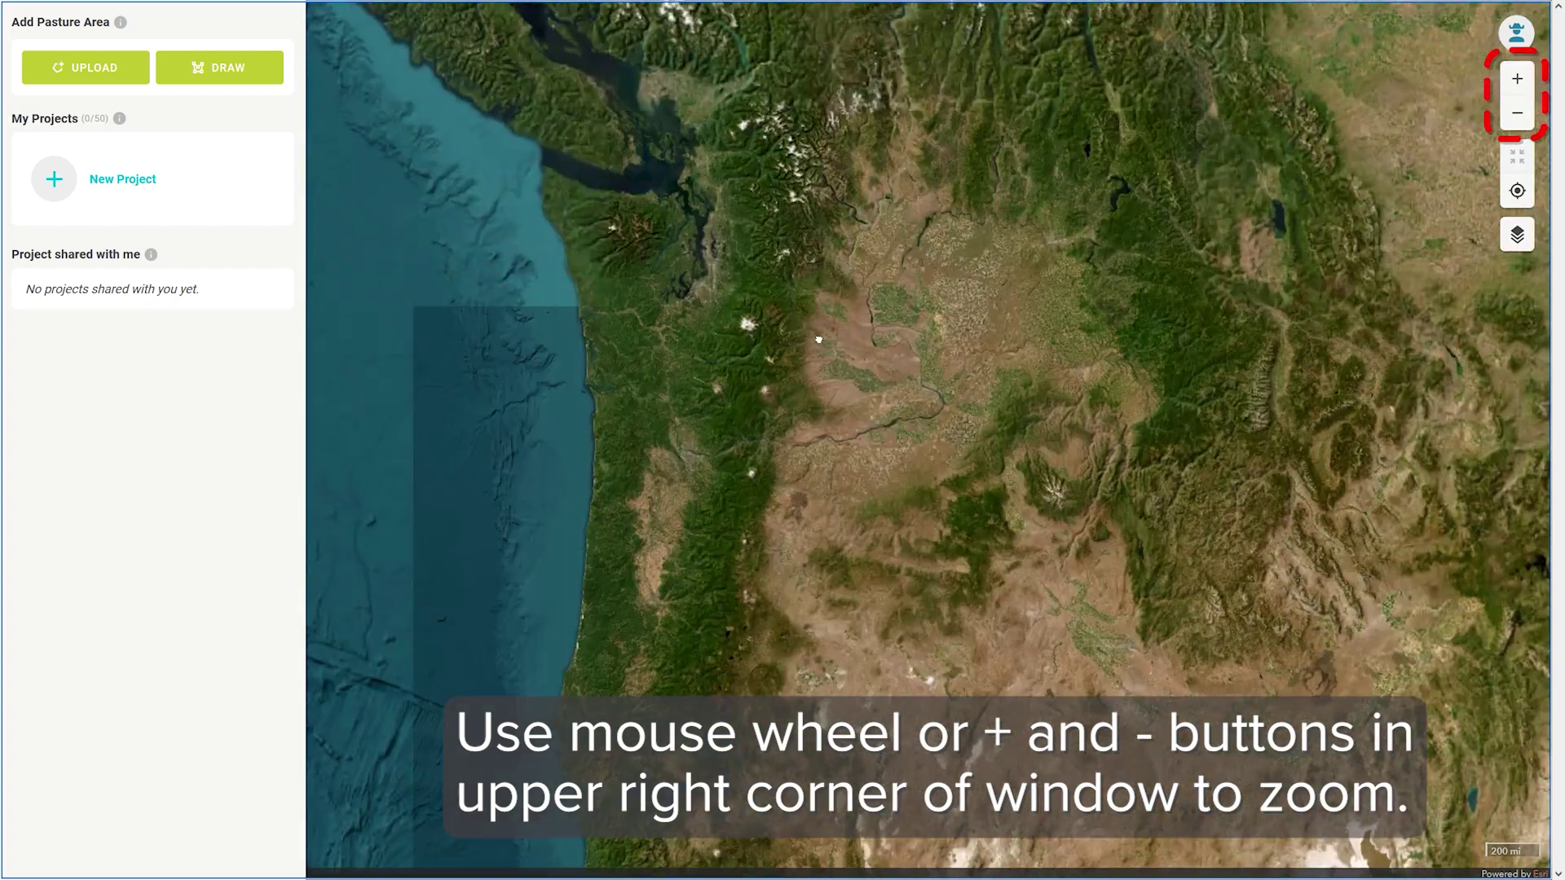
scroll(818, 339, up, 3)
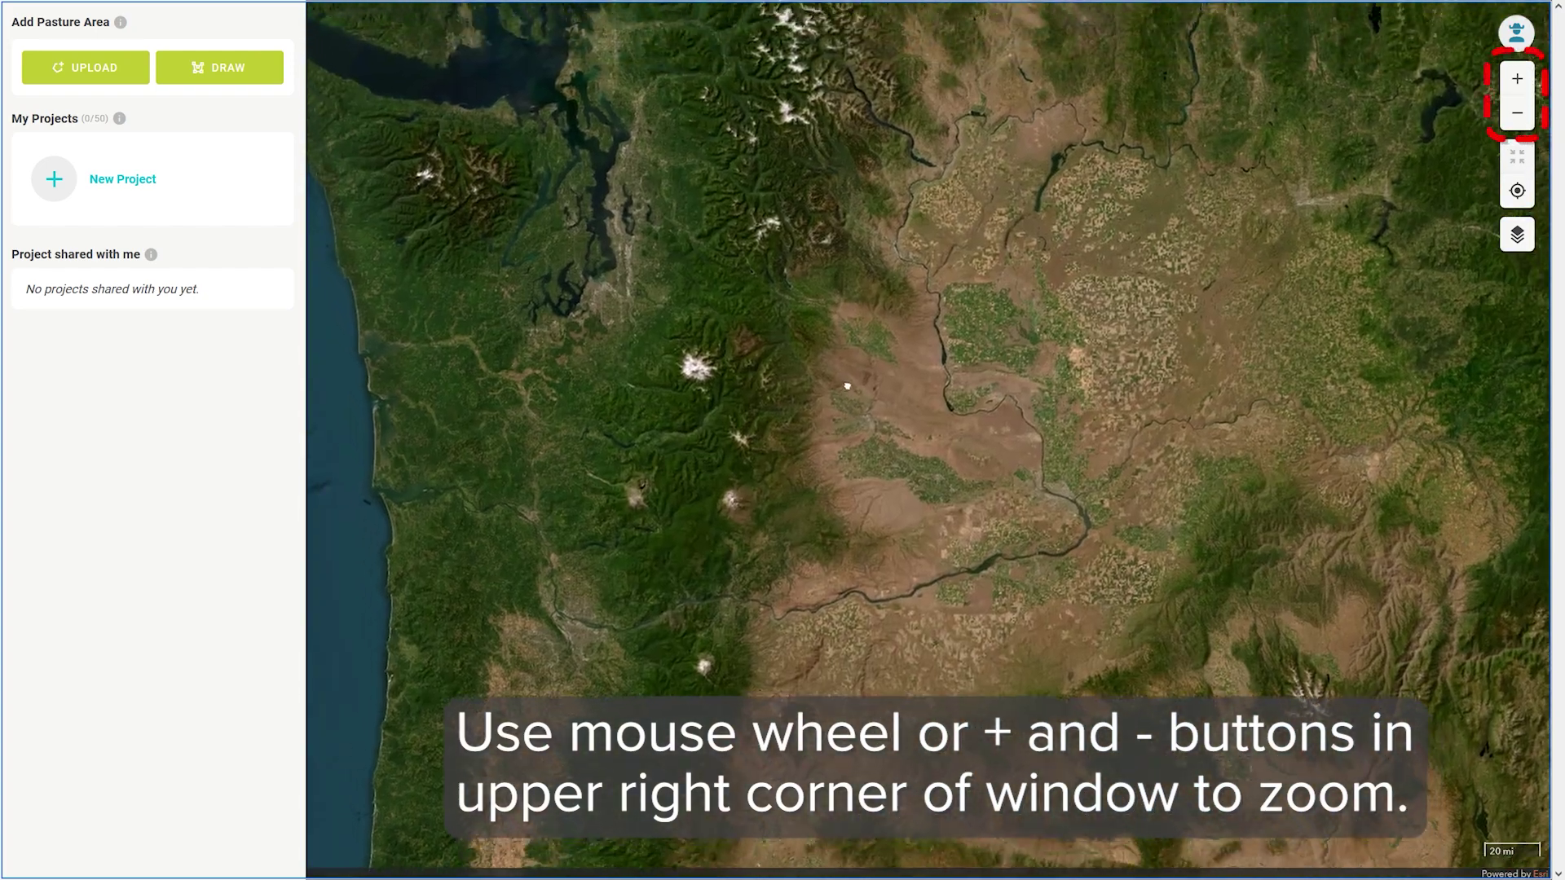
scroll(933, 382, up, 2)
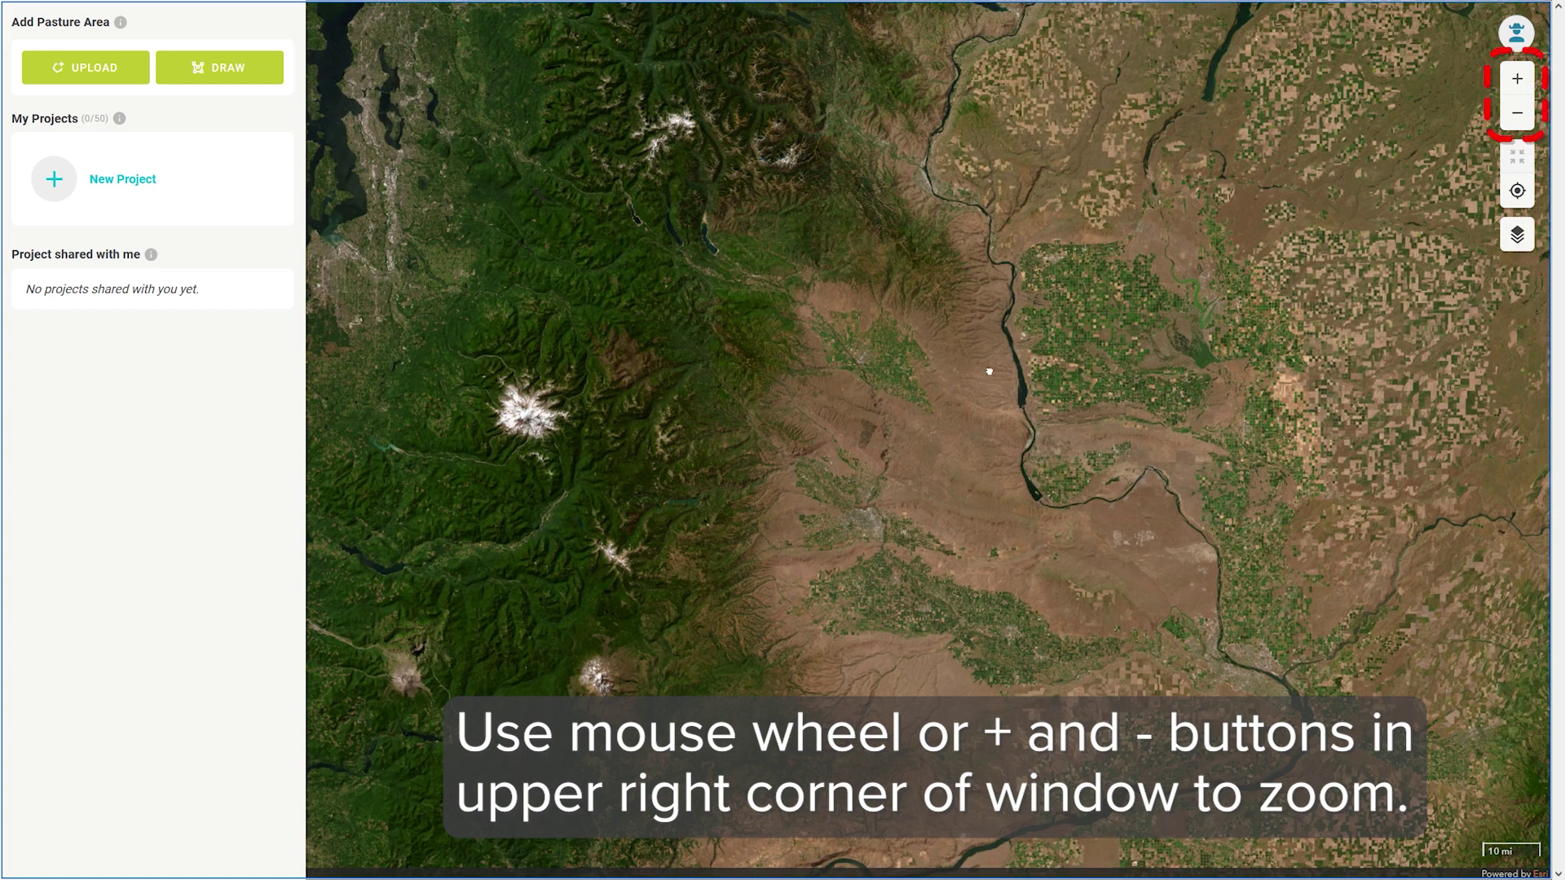
drag(849, 426, 914, 404)
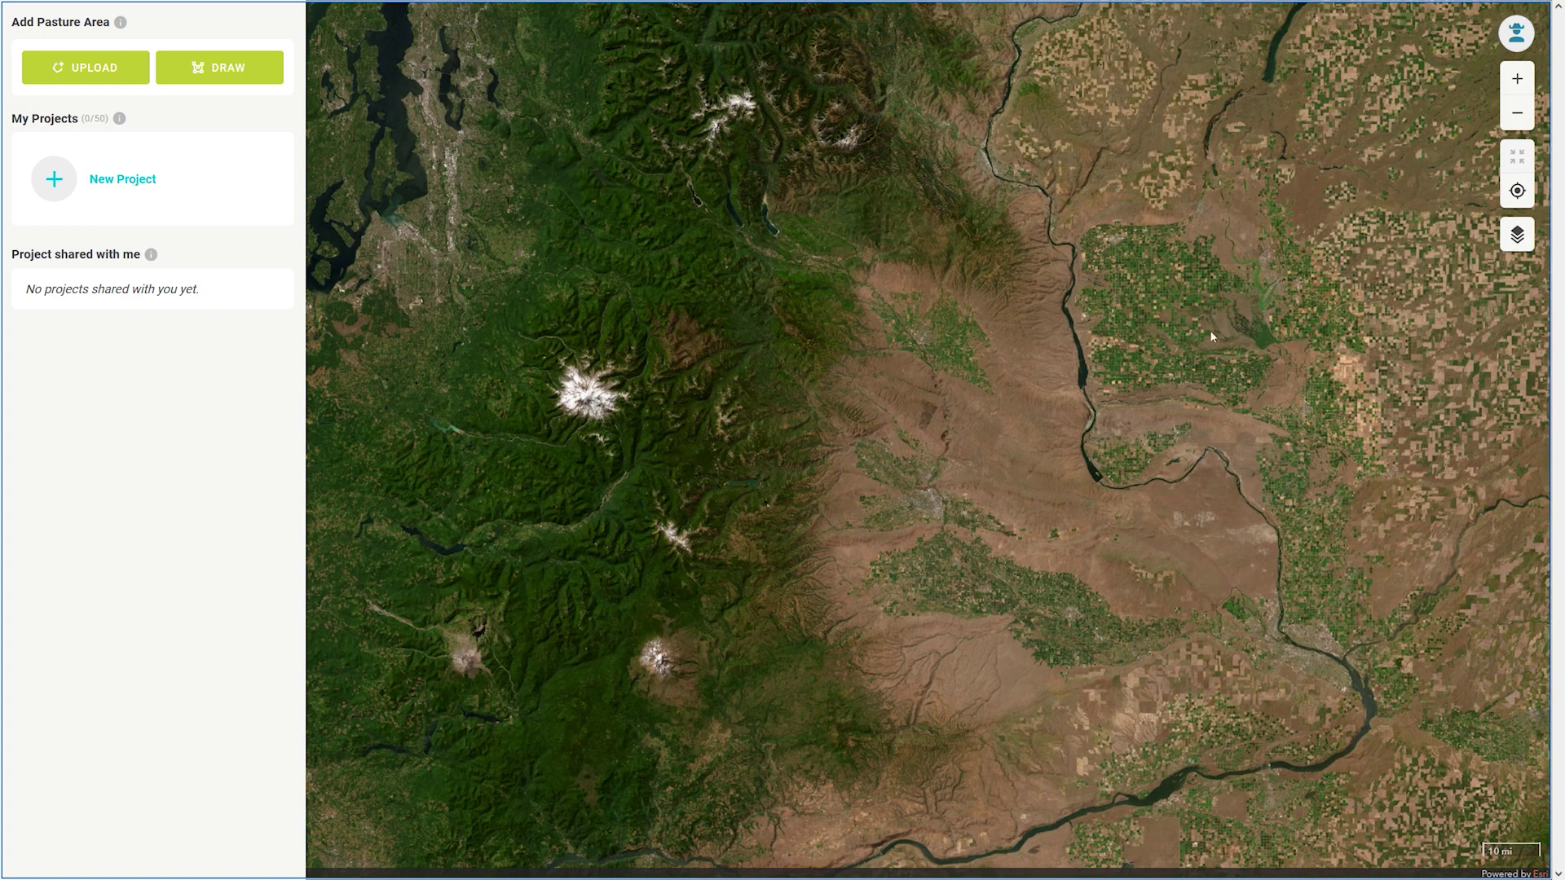
click(1517, 236)
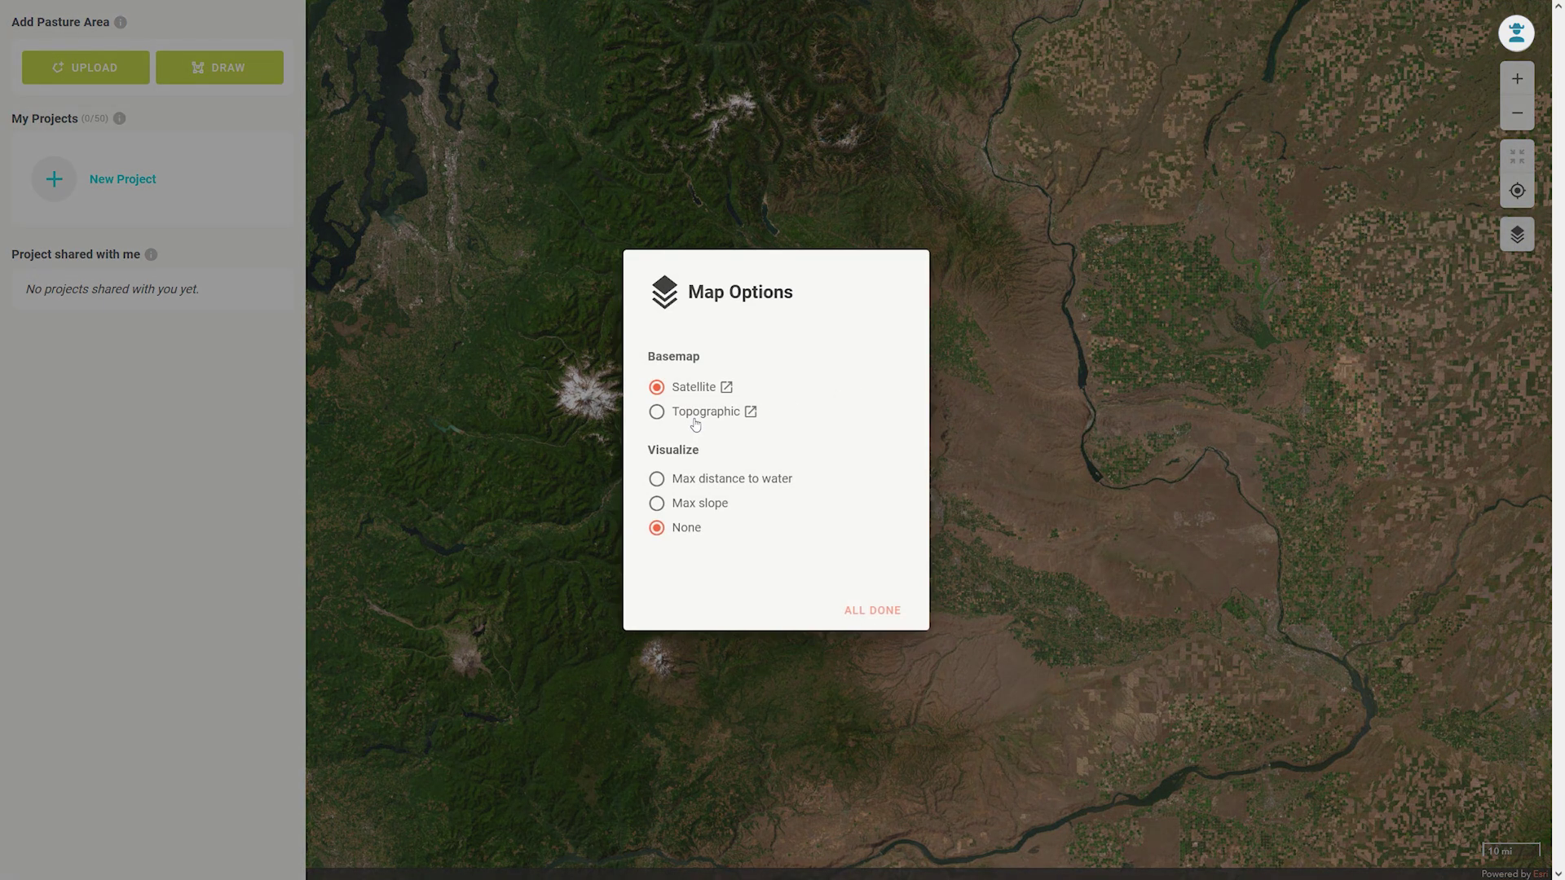
click(698, 414)
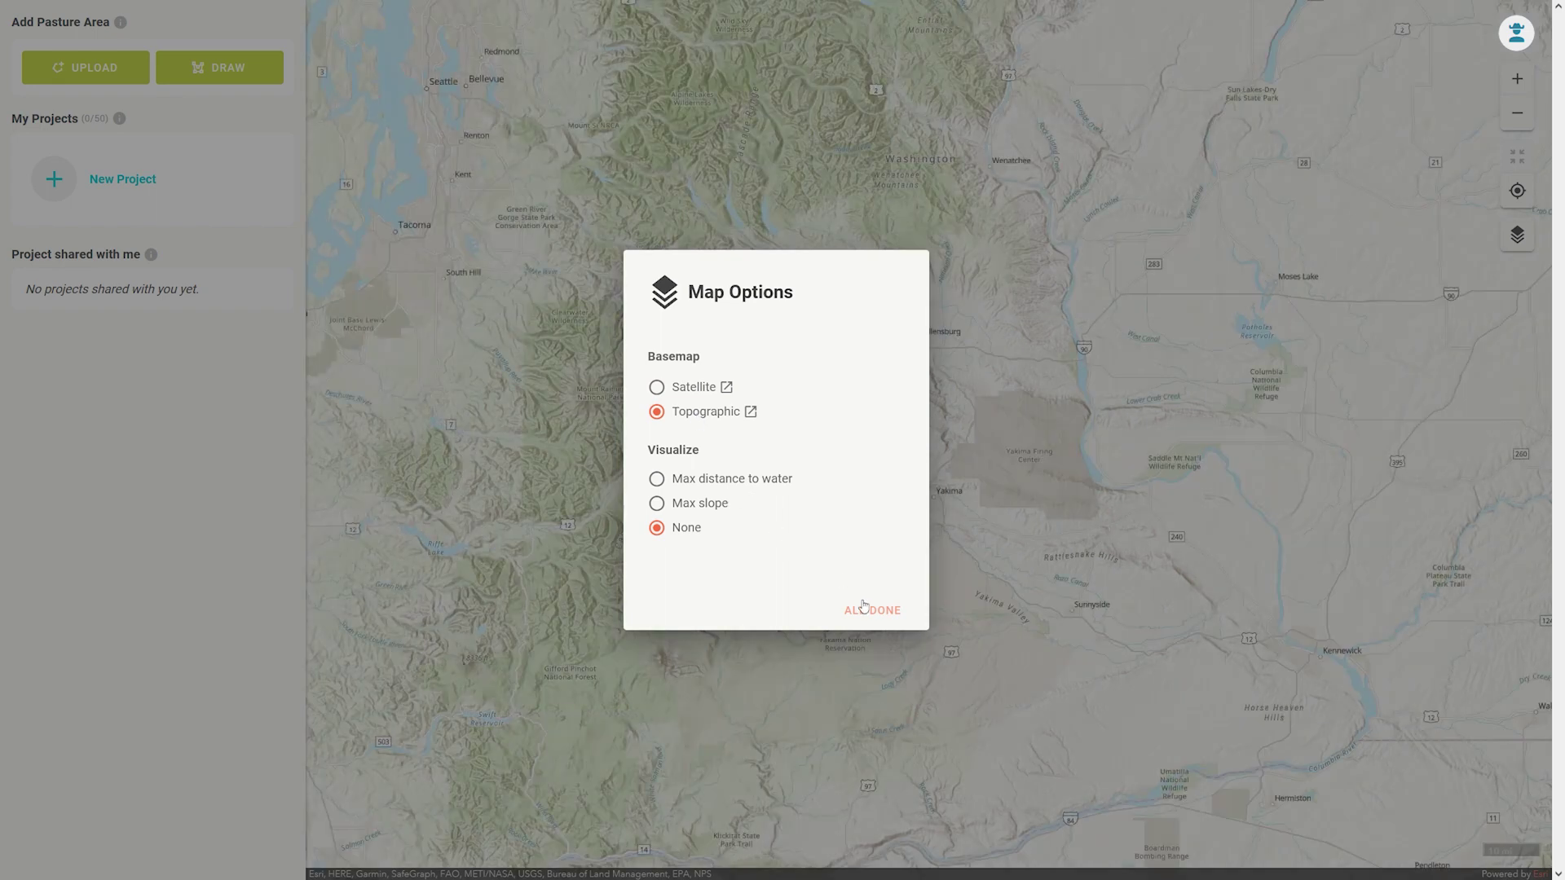
click(872, 611)
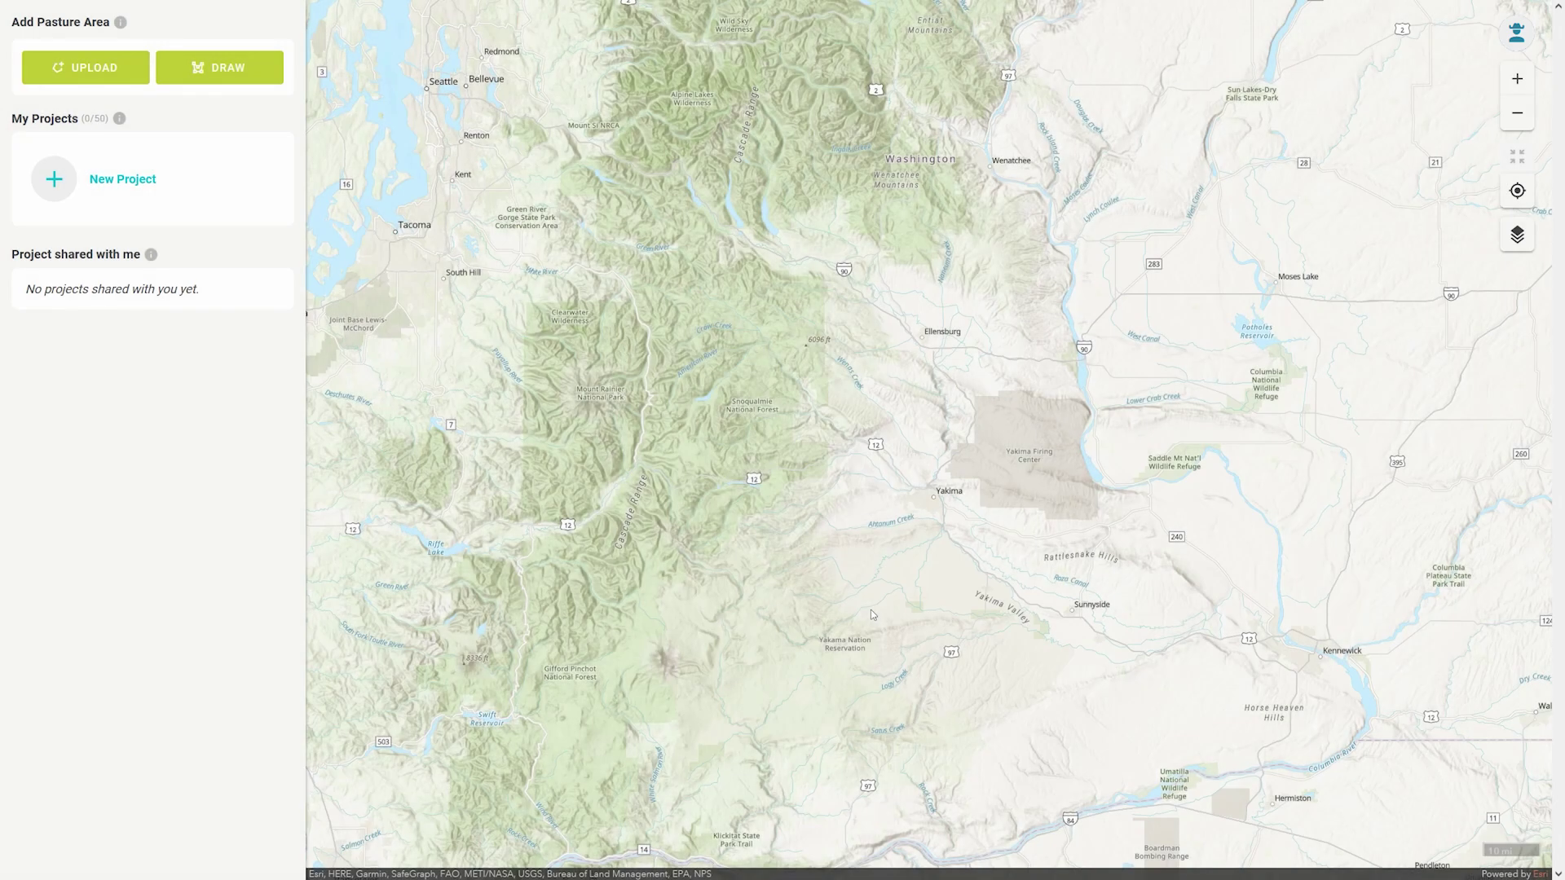
Step: Locate the Whiskey Dick Mountain area north of Renslow and examine its terrain, roads and creeks
drag(1005, 360, 968, 438)
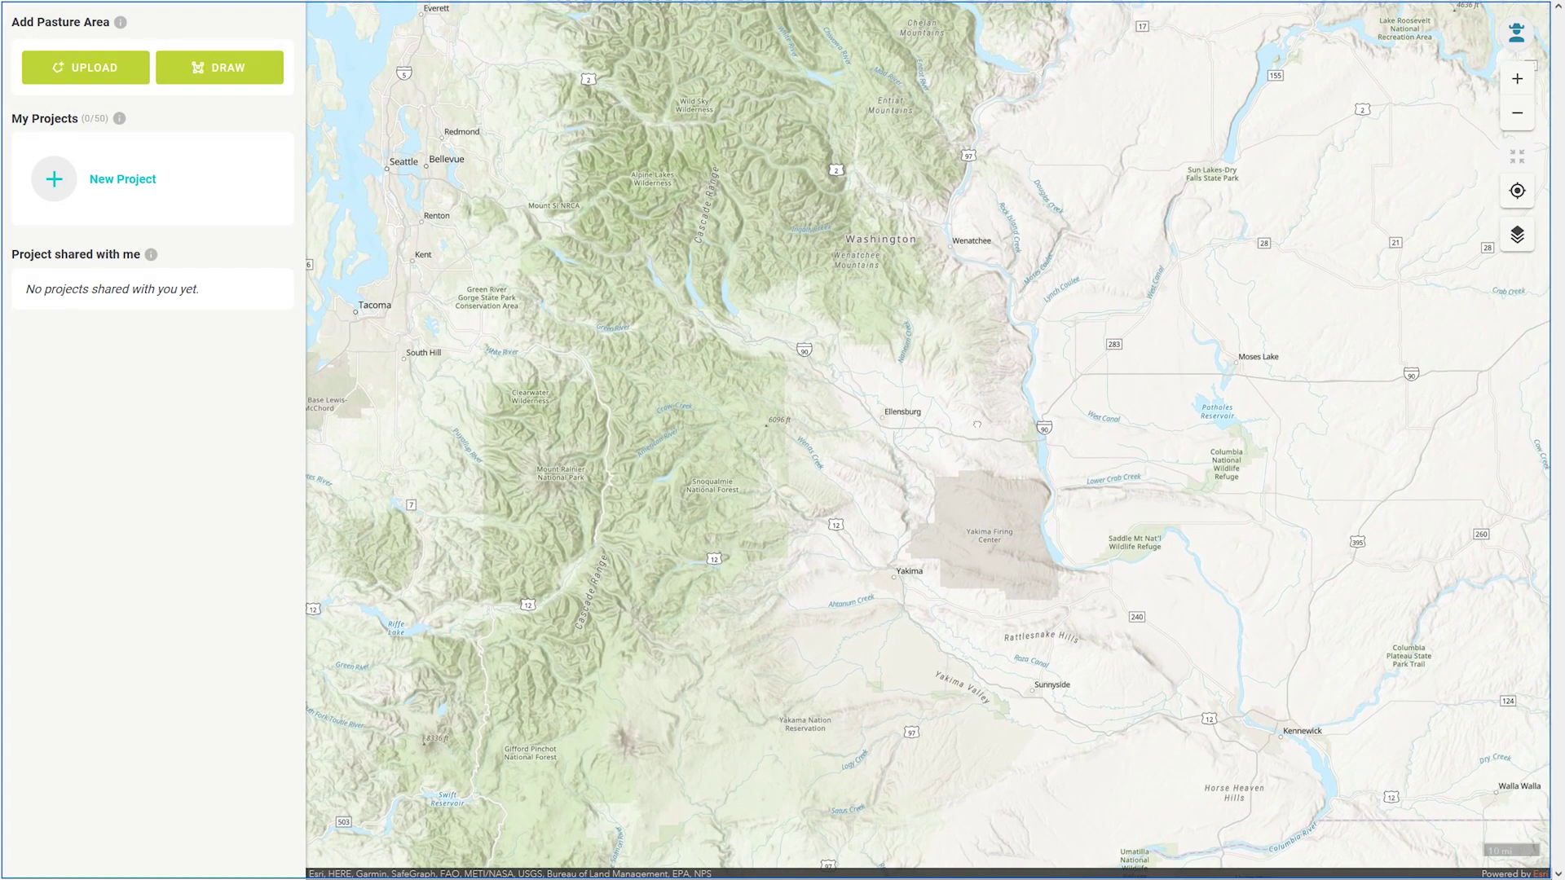
scroll(980, 419, up, 1)
scroll(981, 419, up, 3)
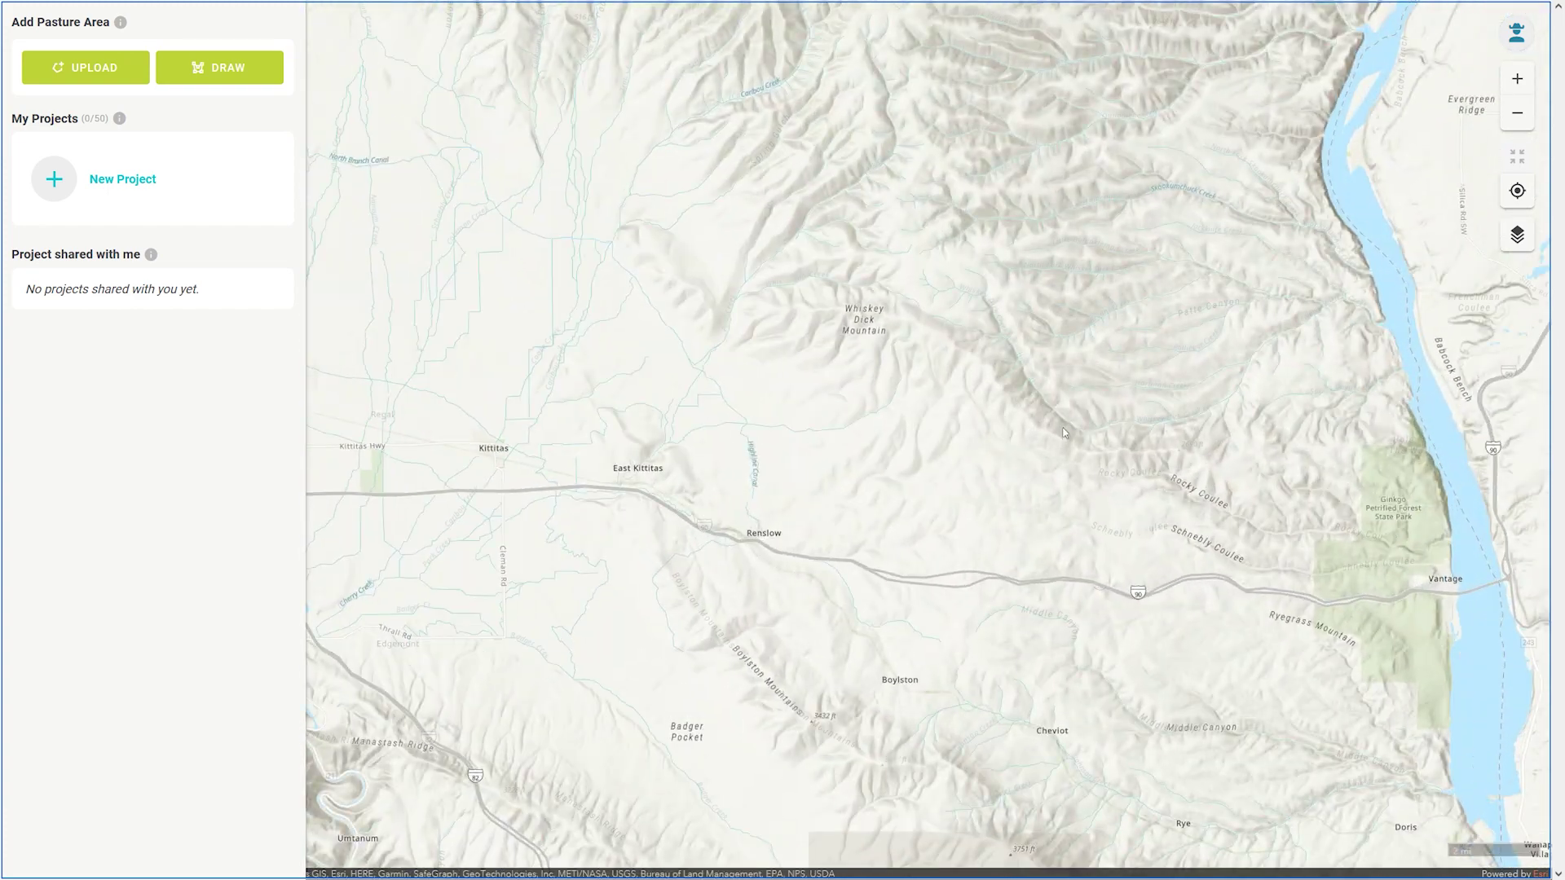
drag(1063, 432, 895, 422)
scroll(936, 478, up, 1)
scroll(1013, 422, down, 2)
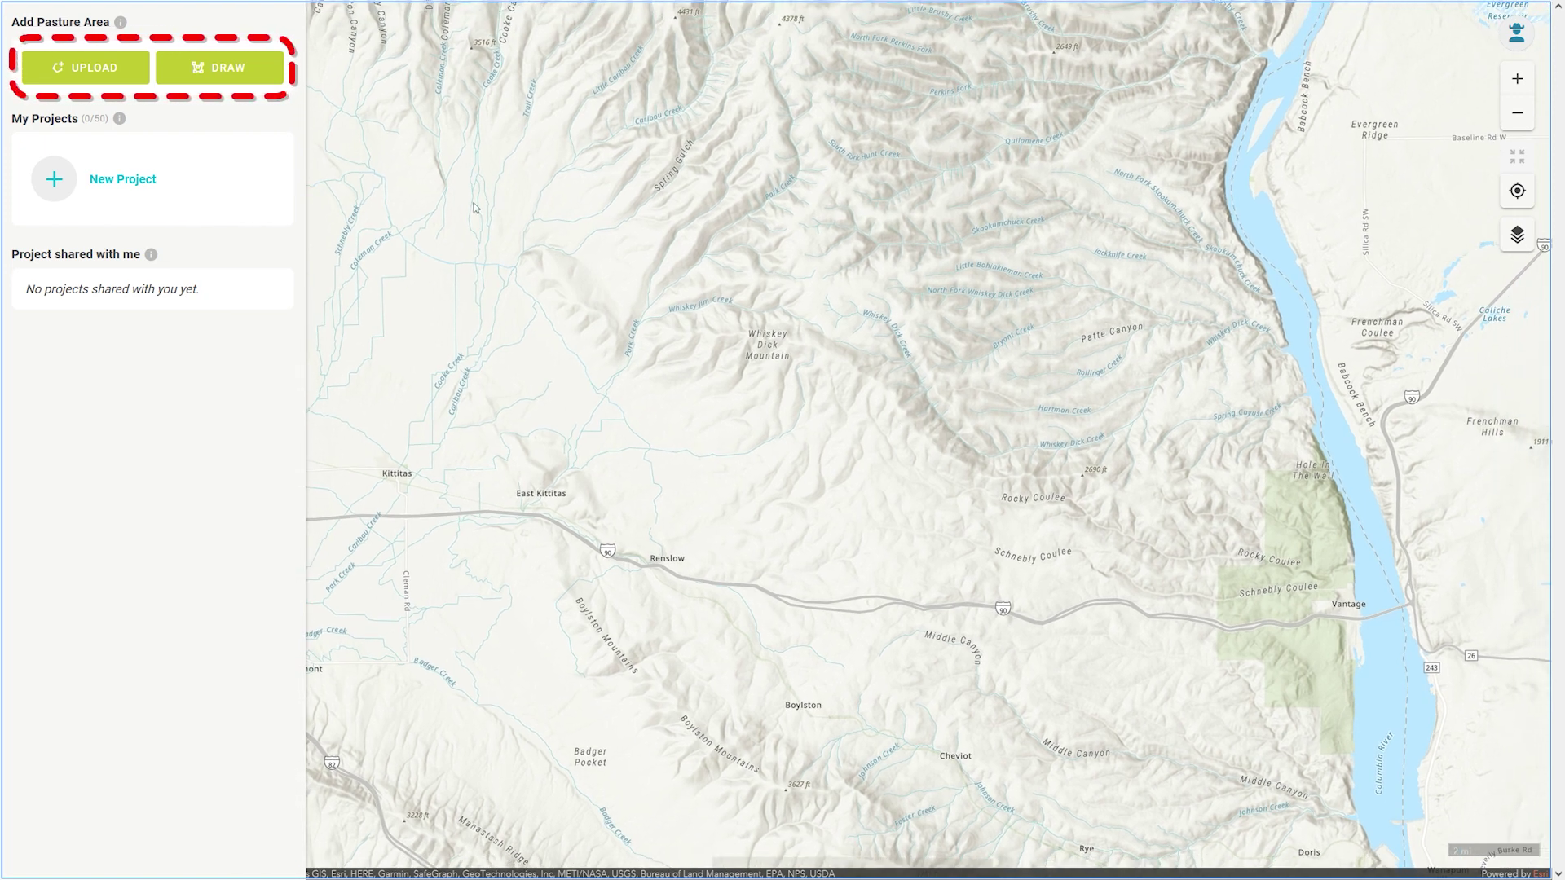
drag(869, 375, 900, 374)
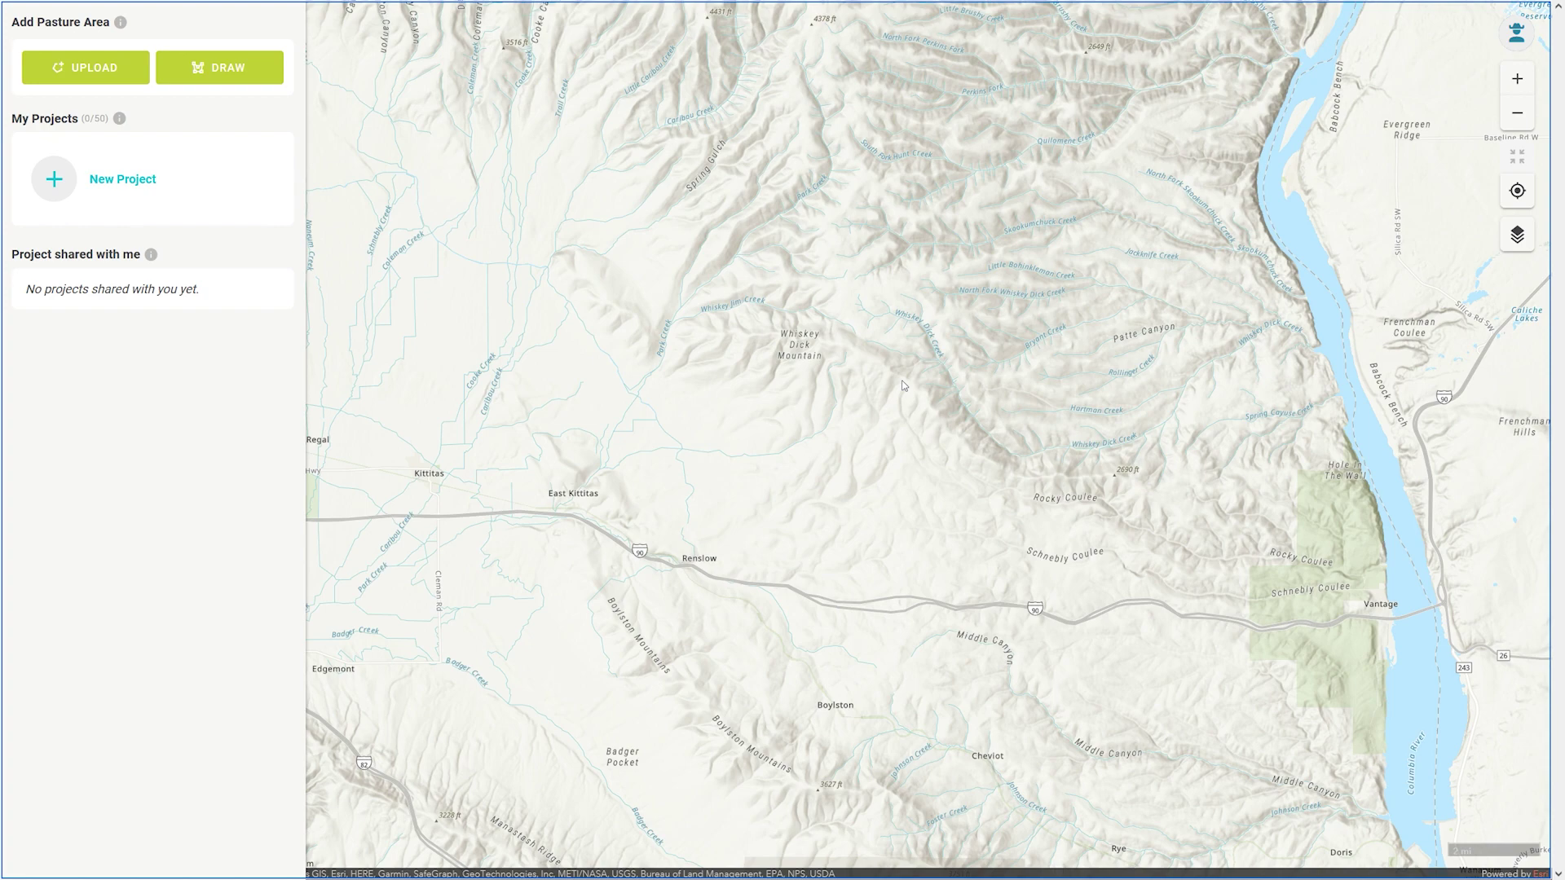
scroll(903, 386, up, 1)
drag(902, 386, 949, 392)
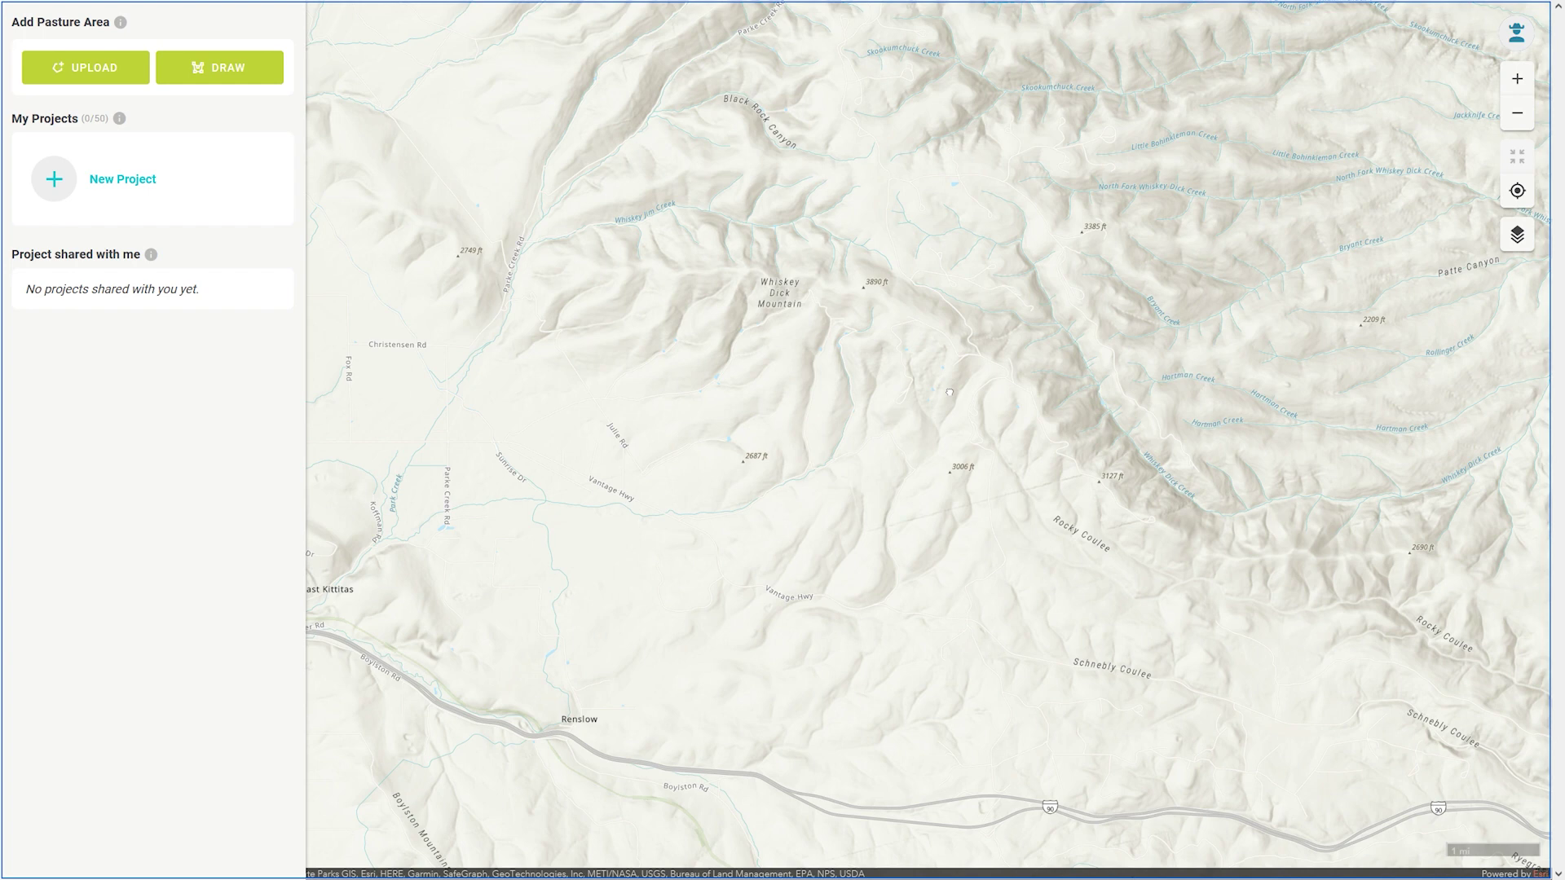
drag(949, 393, 937, 384)
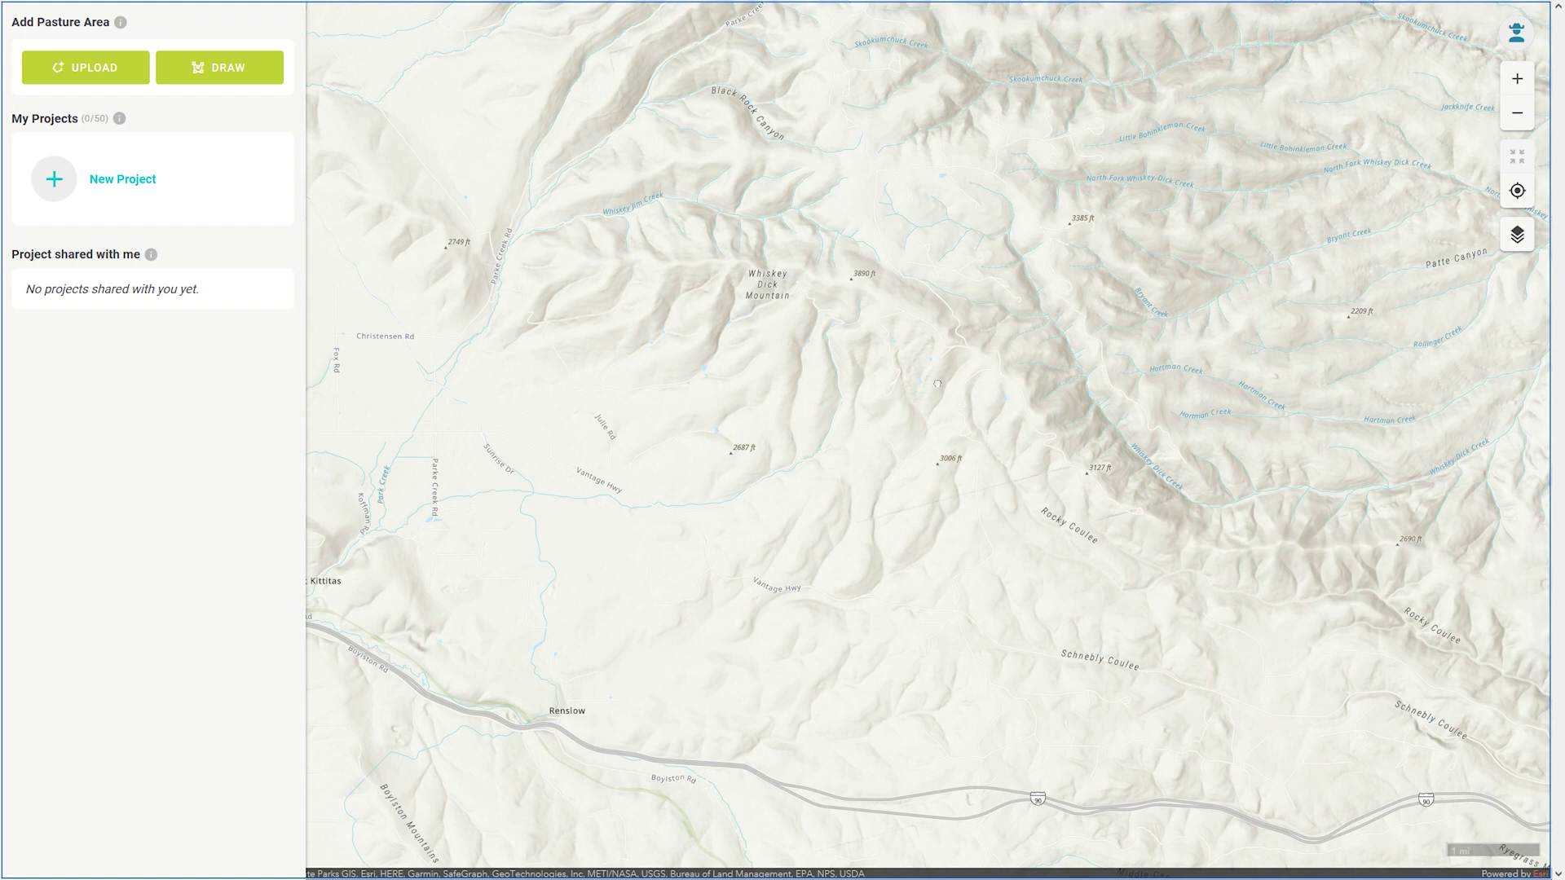
drag(936, 385, 915, 377)
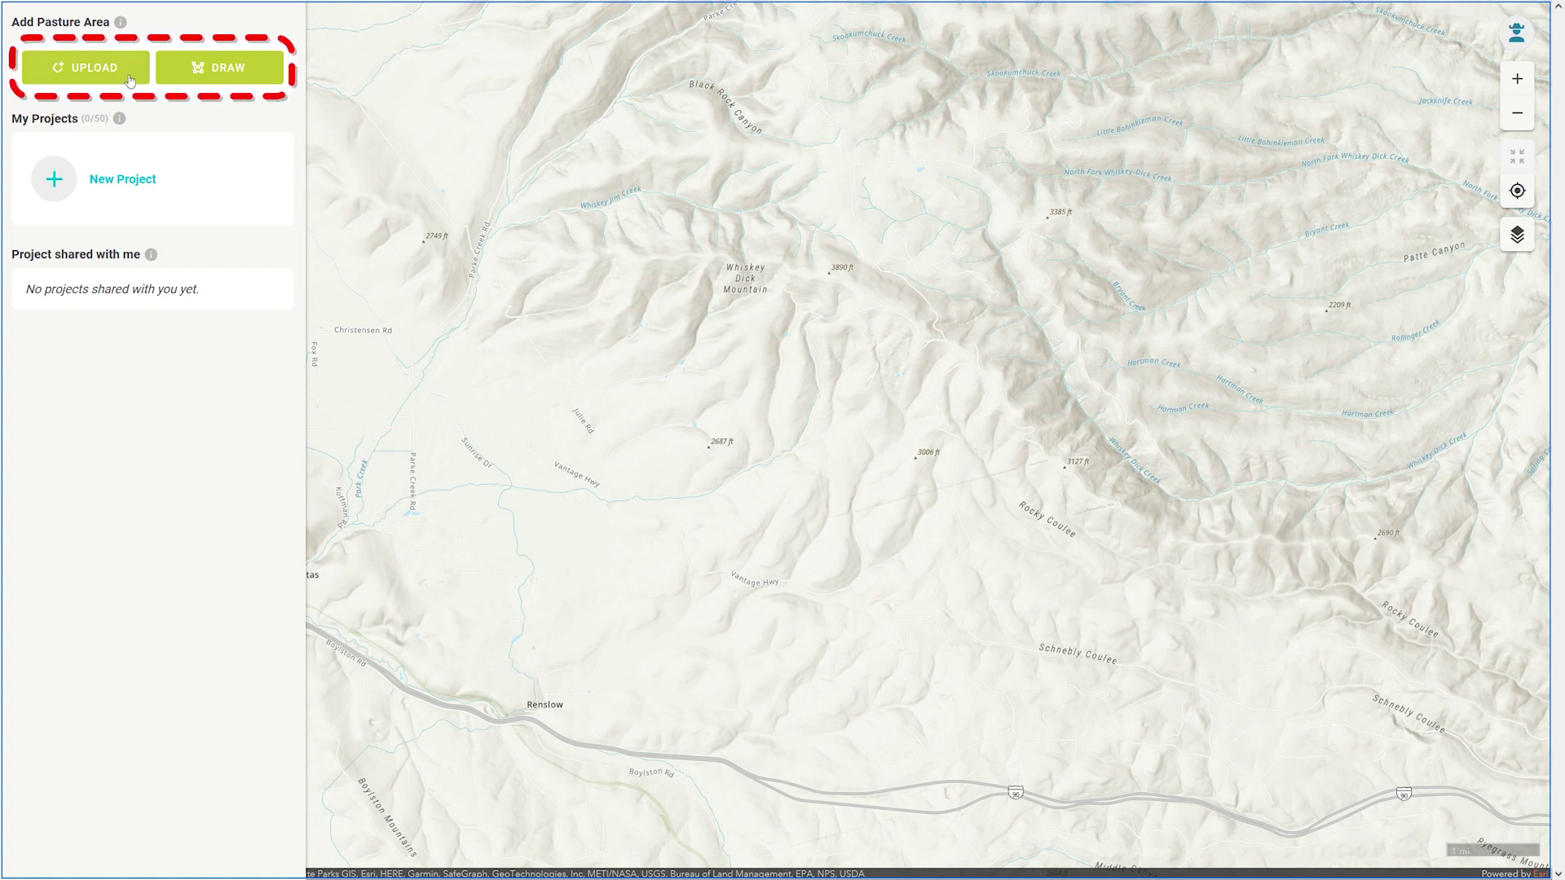
Step: Start a freeform pasture polygon, tracing Vantage Hwy to Schnebly Coulee and then north along the ridge east of Rocky Coulee
click(237, 67)
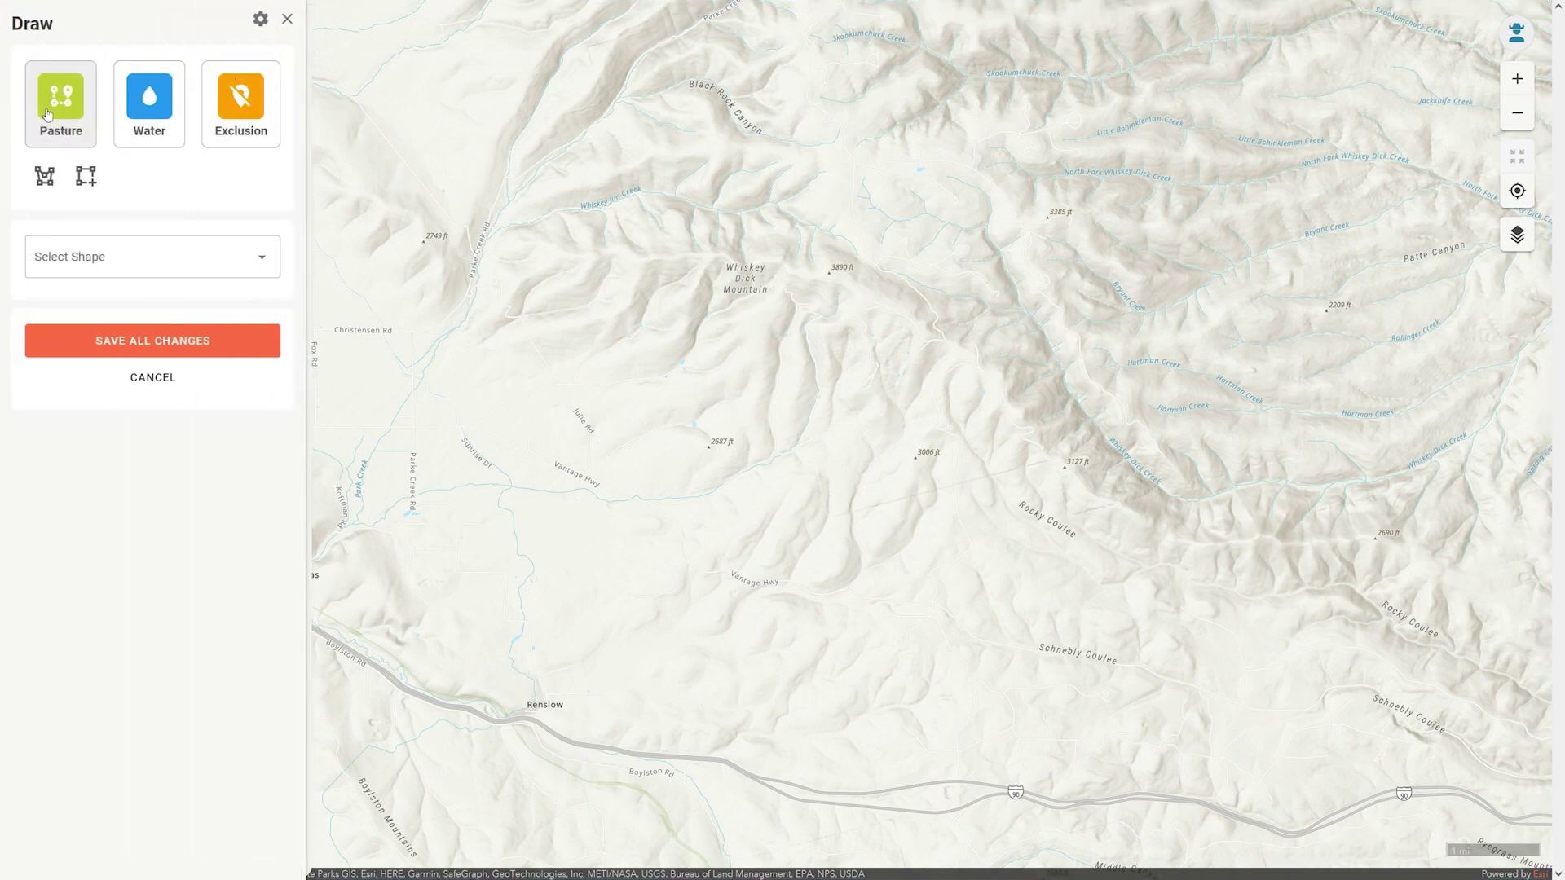
click(45, 176)
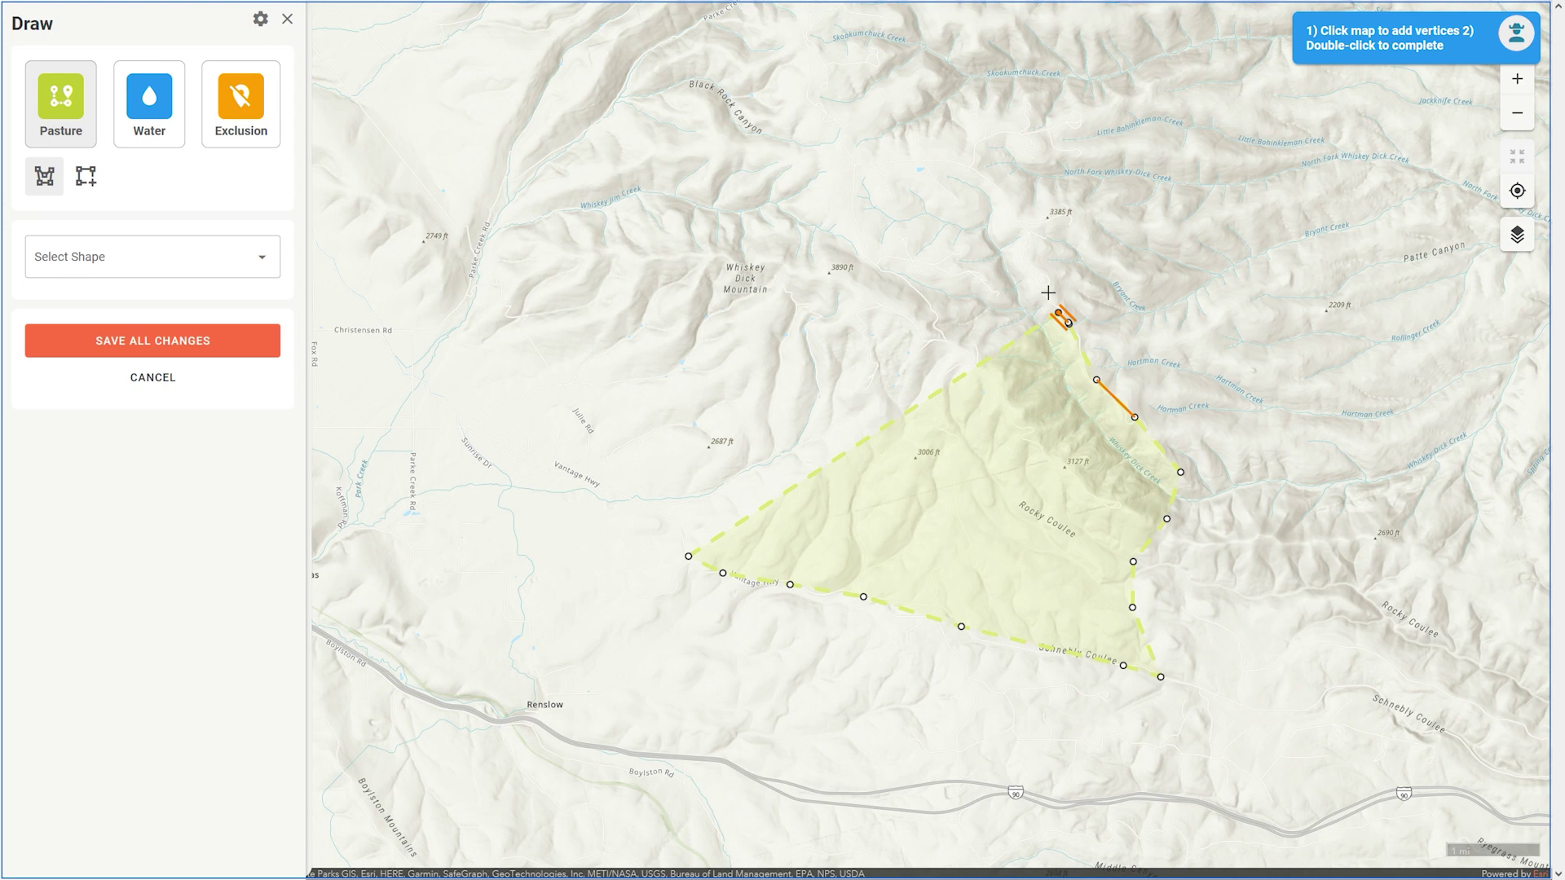
key(Up)
key(Up)
key(Up)
double_click(1044, 306)
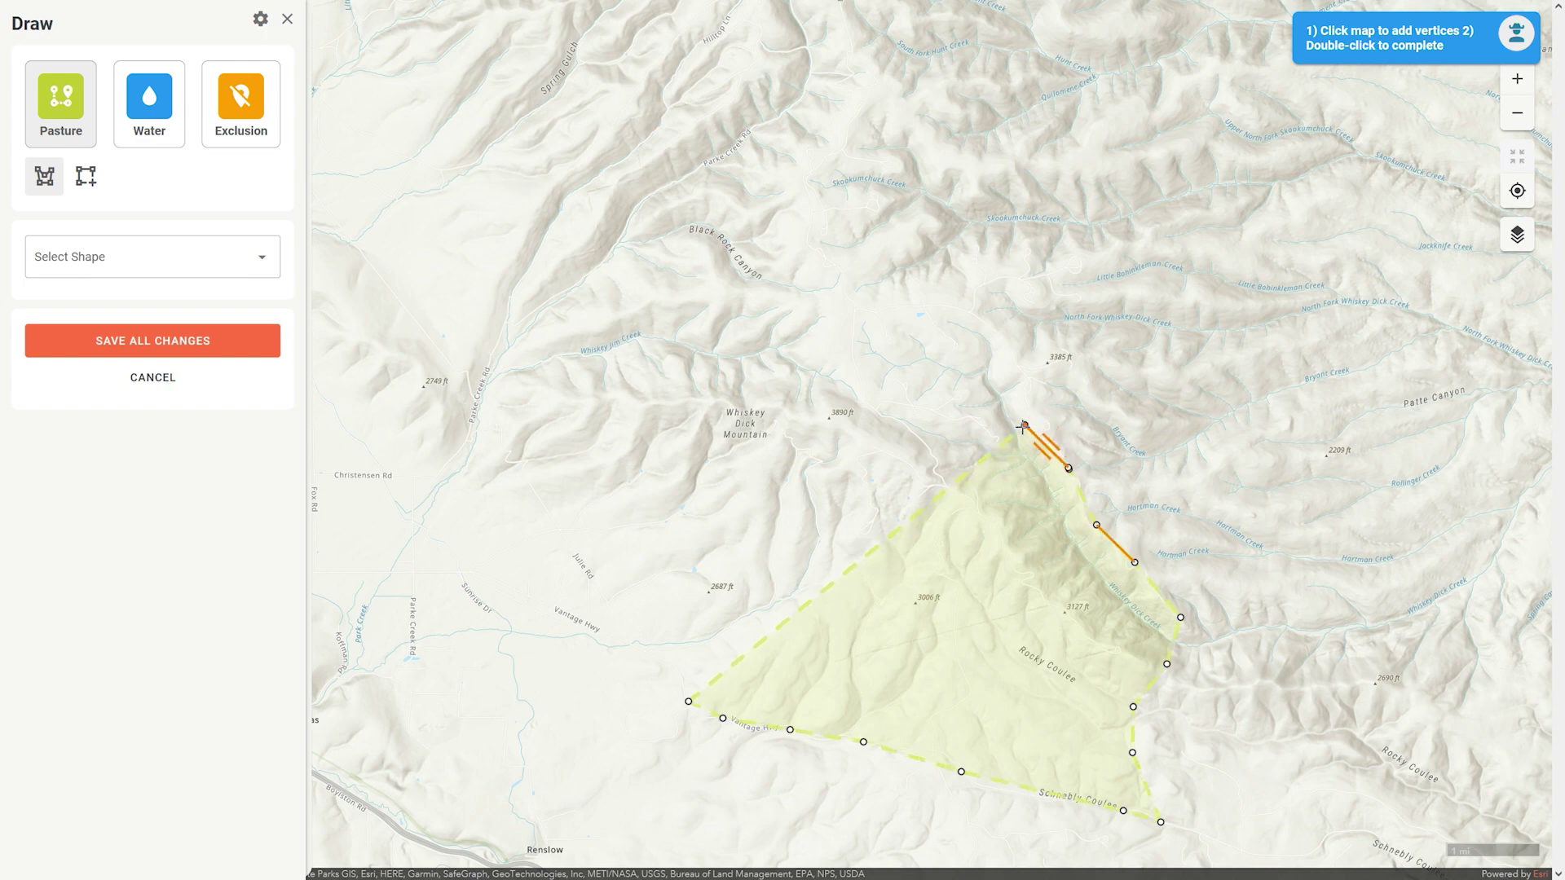
key(Left)
key(Right)
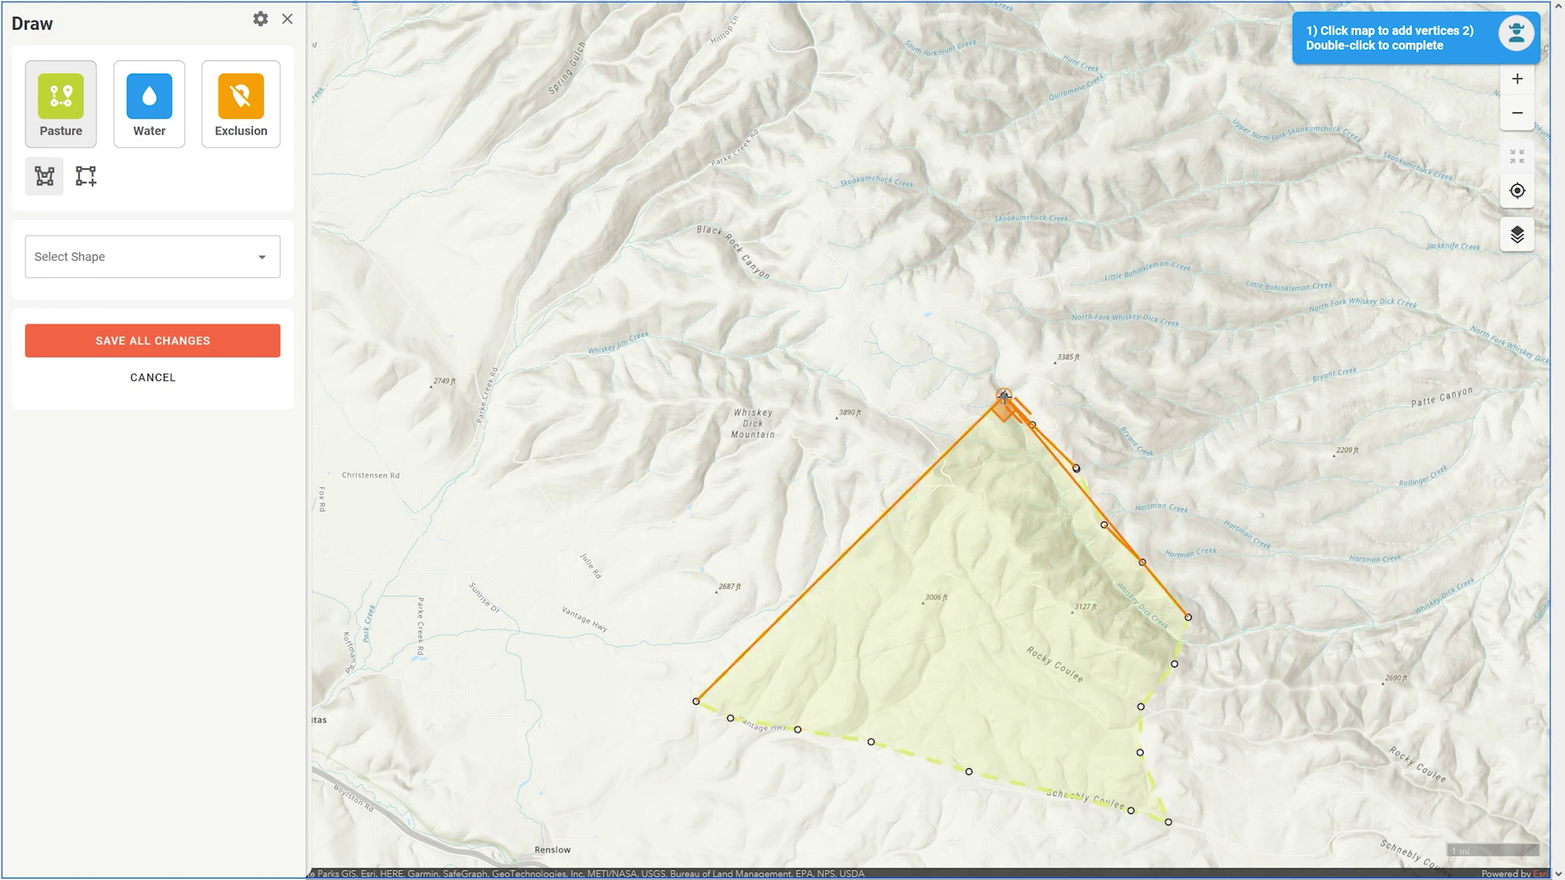
Step: Trace the pasture's northern and western boundary around Whiskey Dick Mountain back to Vantage Hwy, complete the polygon and save the changes
drag(1004, 396, 959, 379)
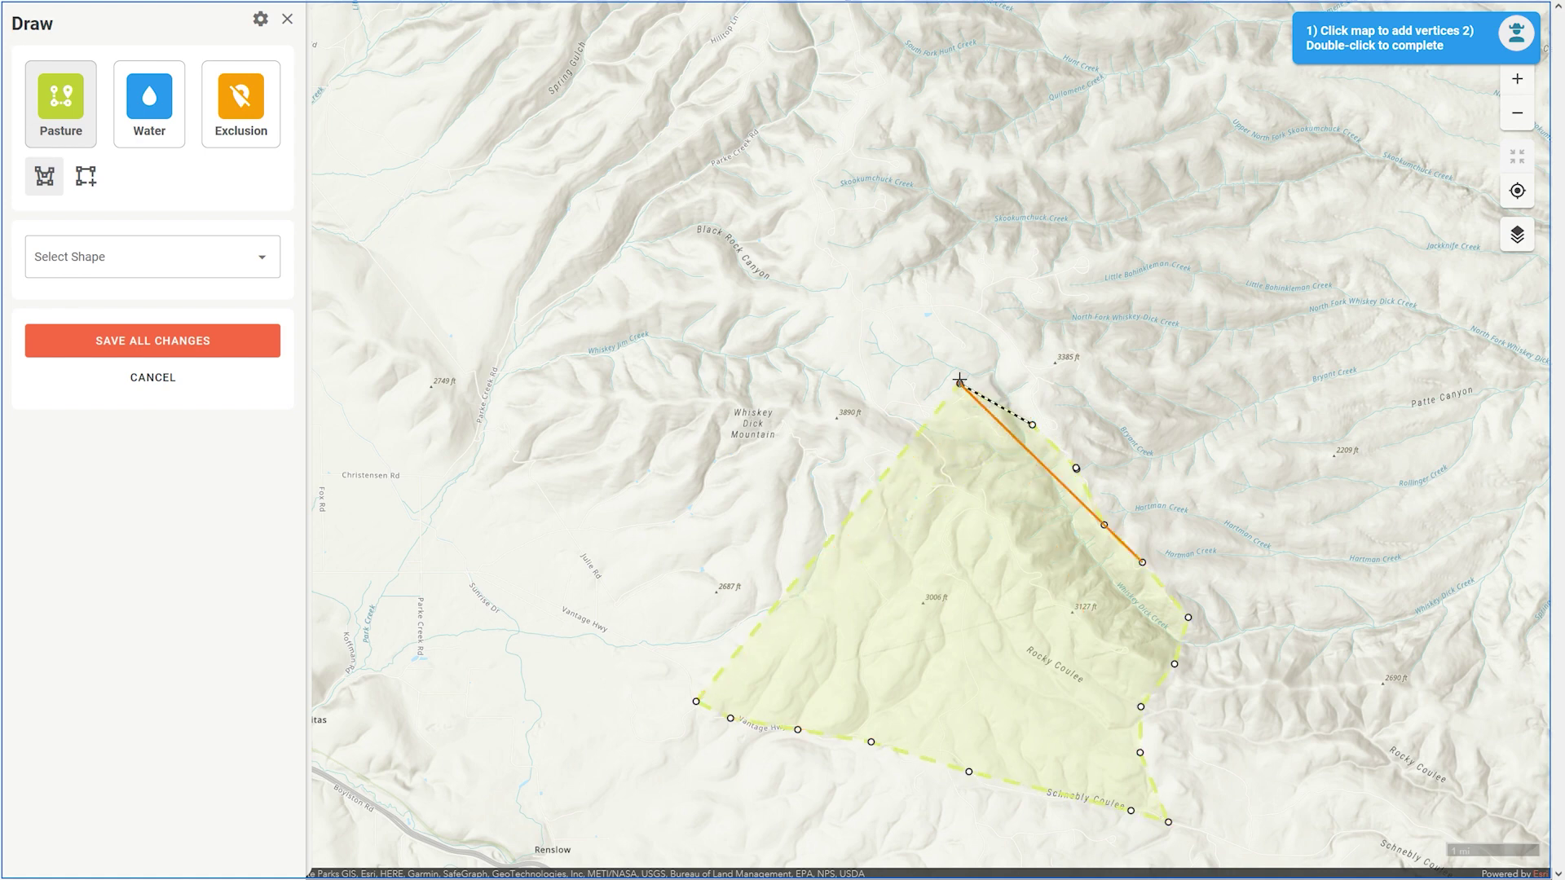
drag(923, 366, 848, 352)
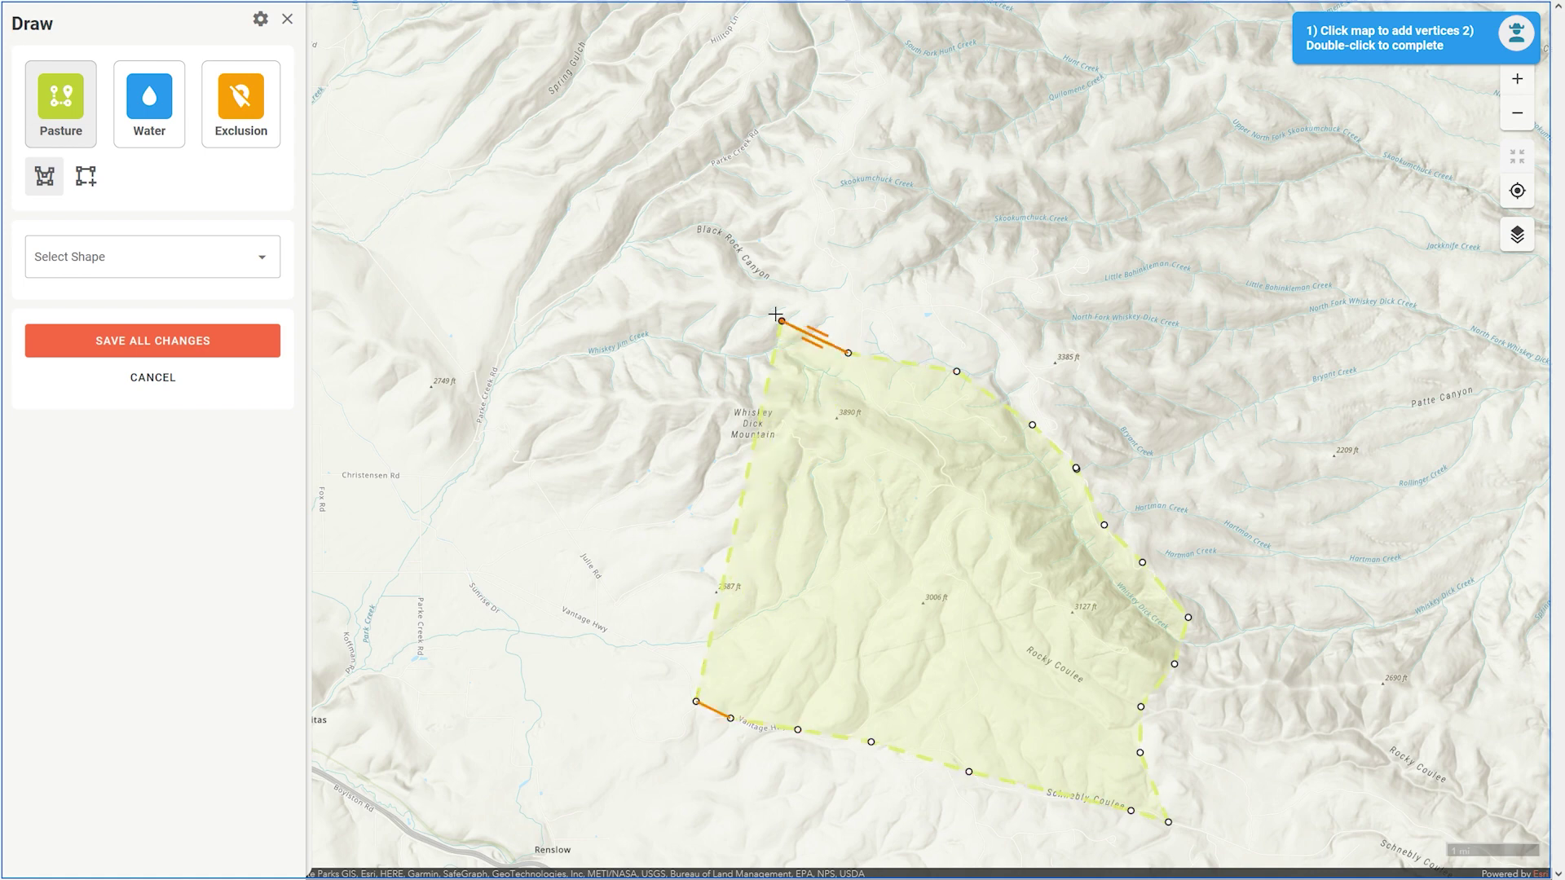
drag(762, 299, 581, 320)
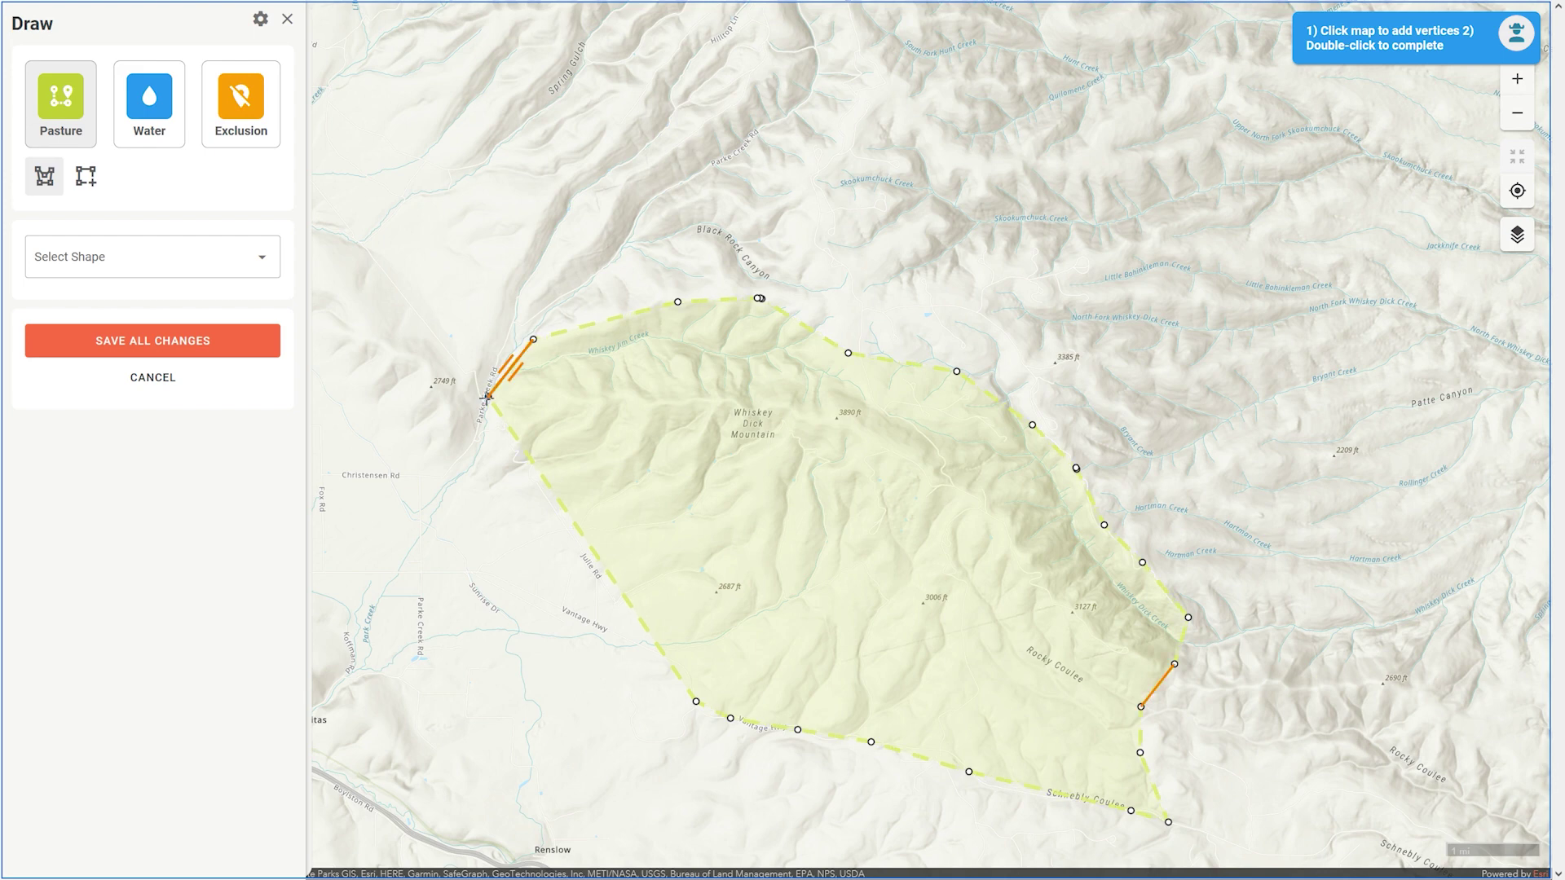
click(551, 507)
click(599, 585)
click(635, 657)
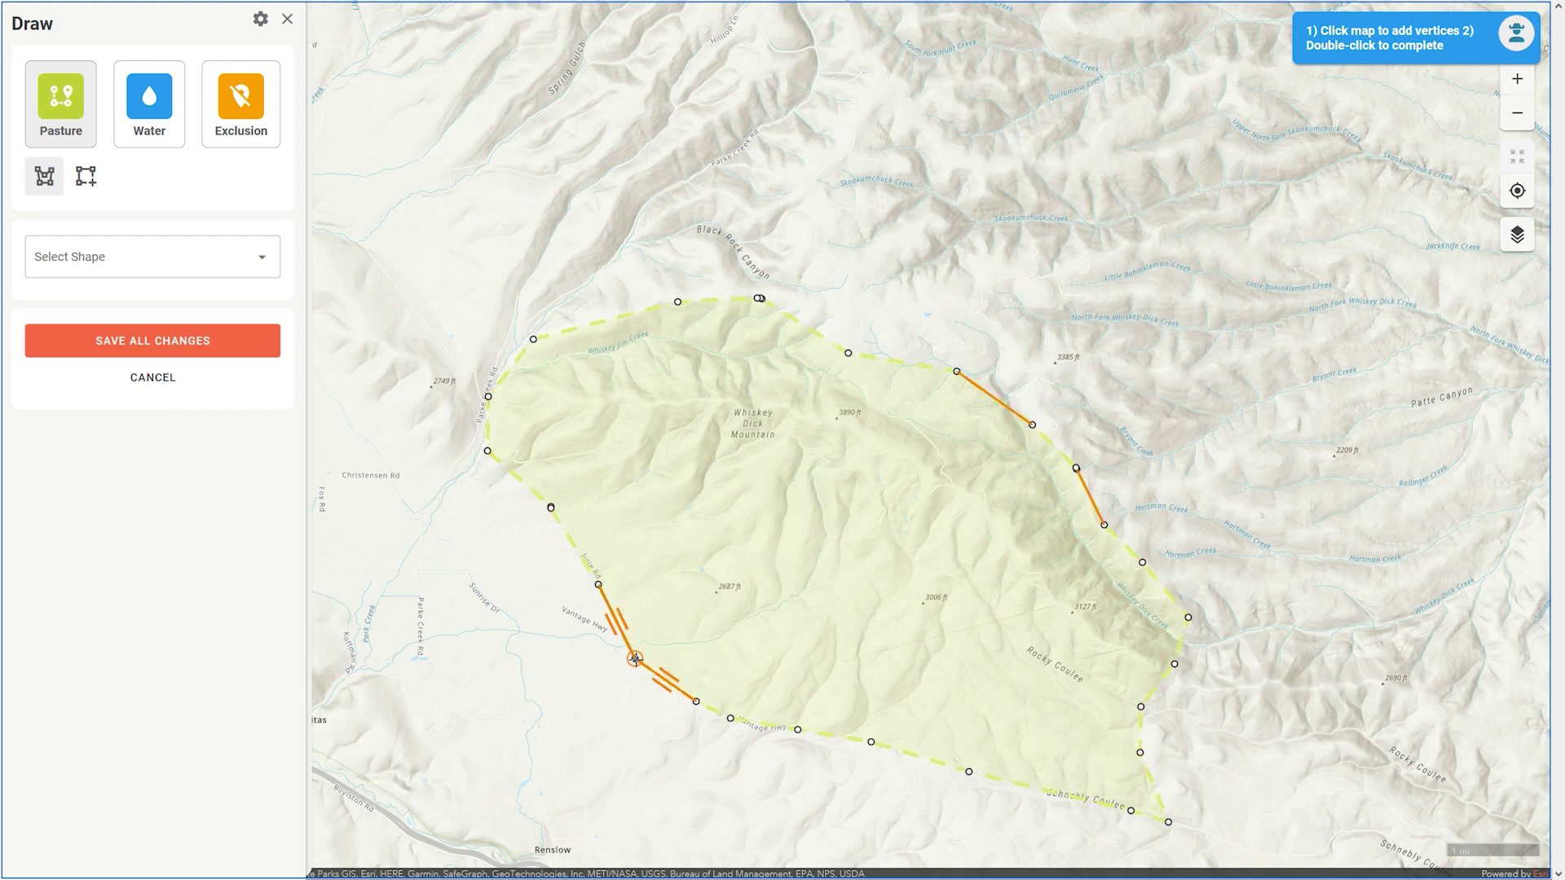
double_click(635, 658)
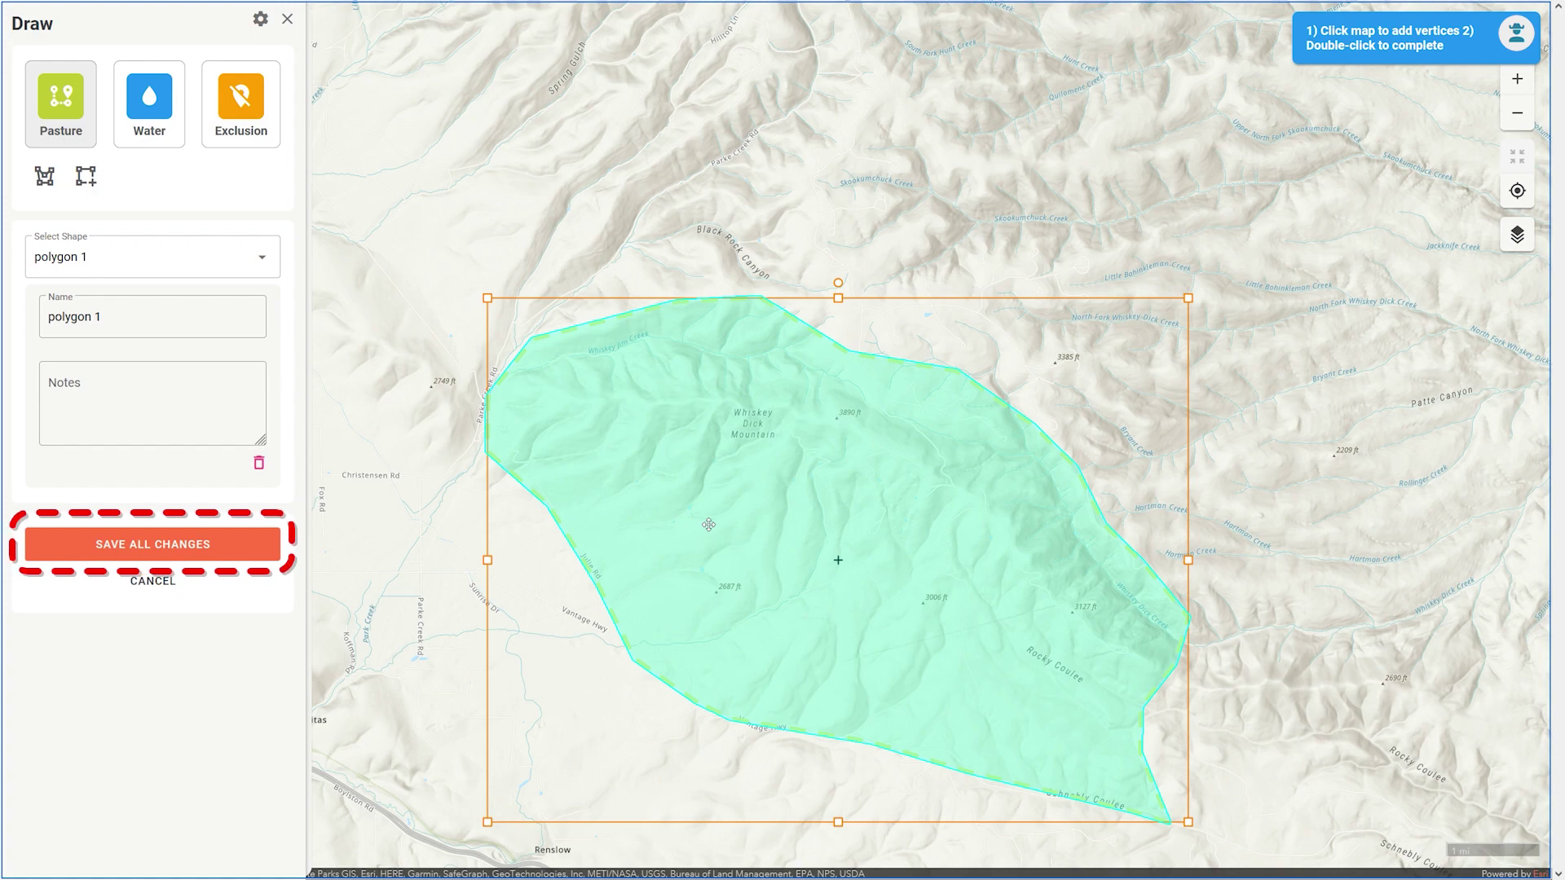
click(205, 548)
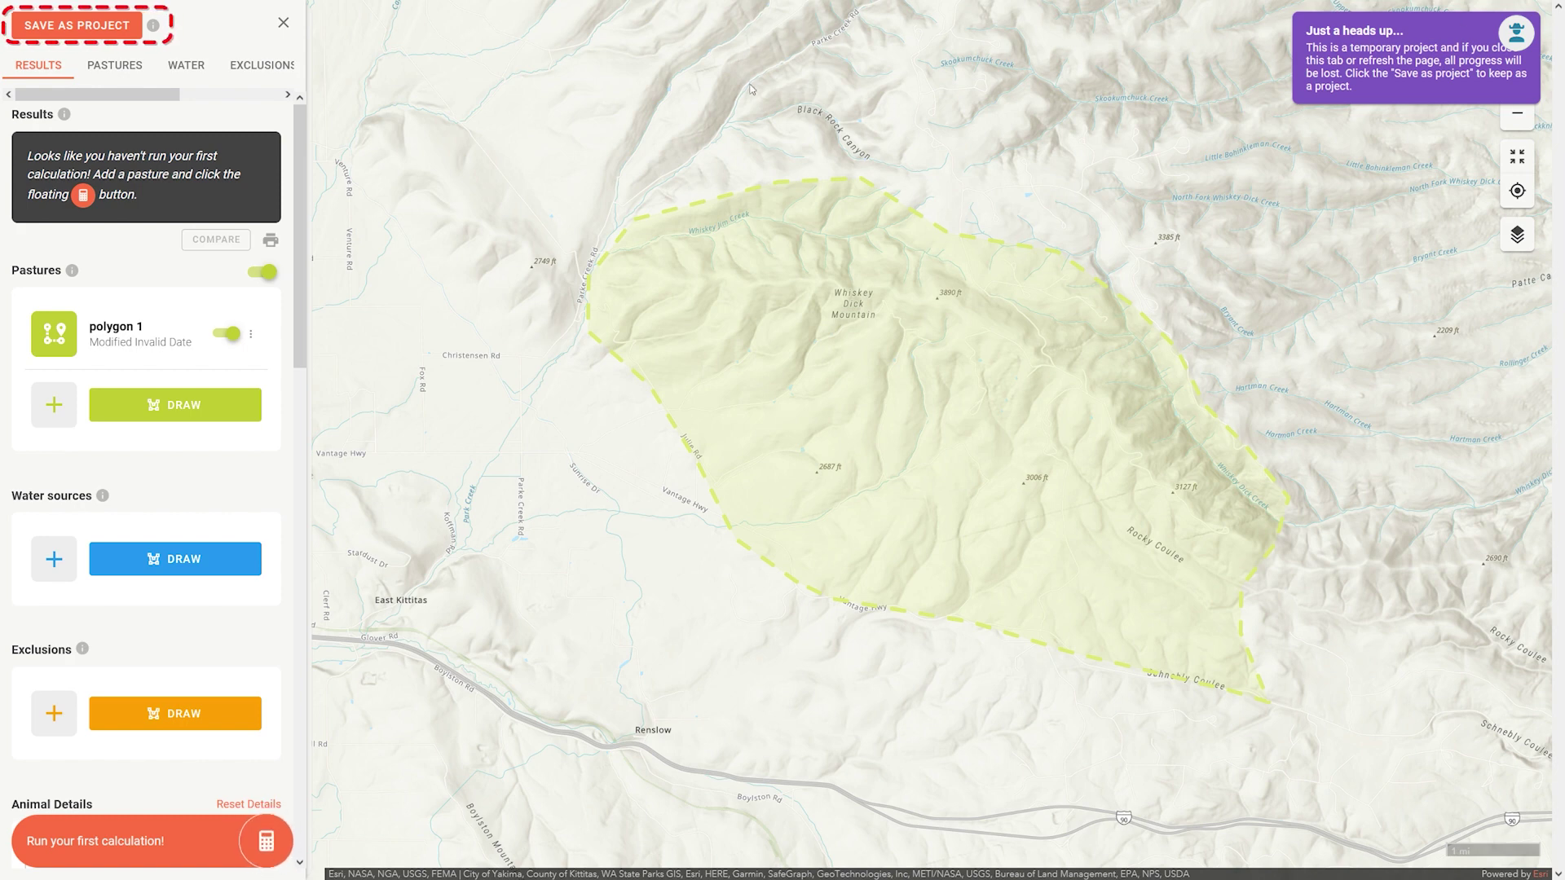
Step: Save the temporary work as a project and title it Demo 1
click(95, 31)
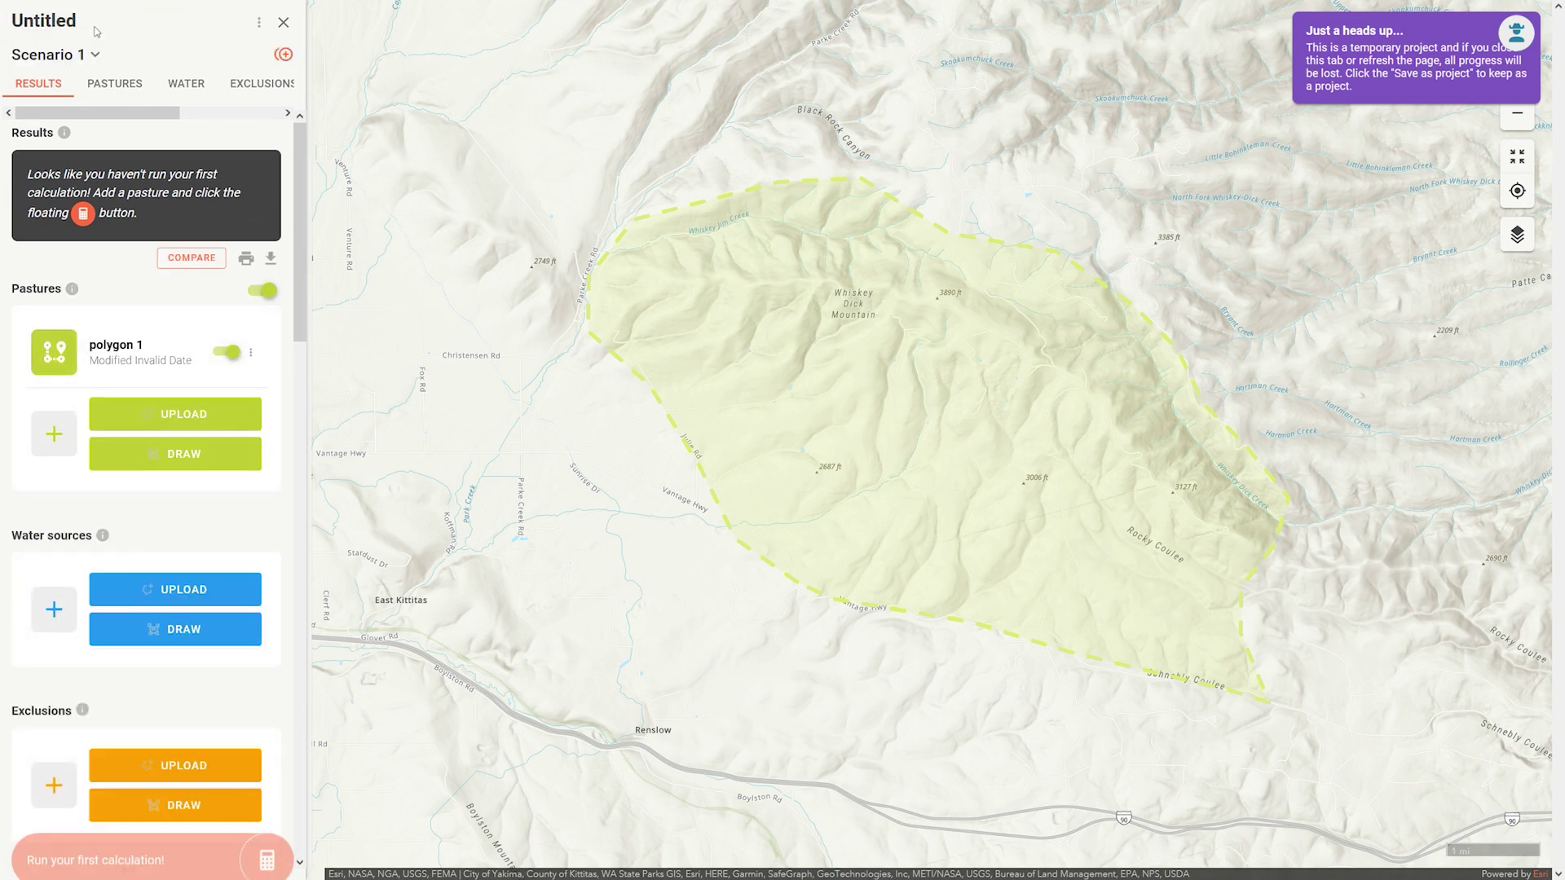
click(92, 100)
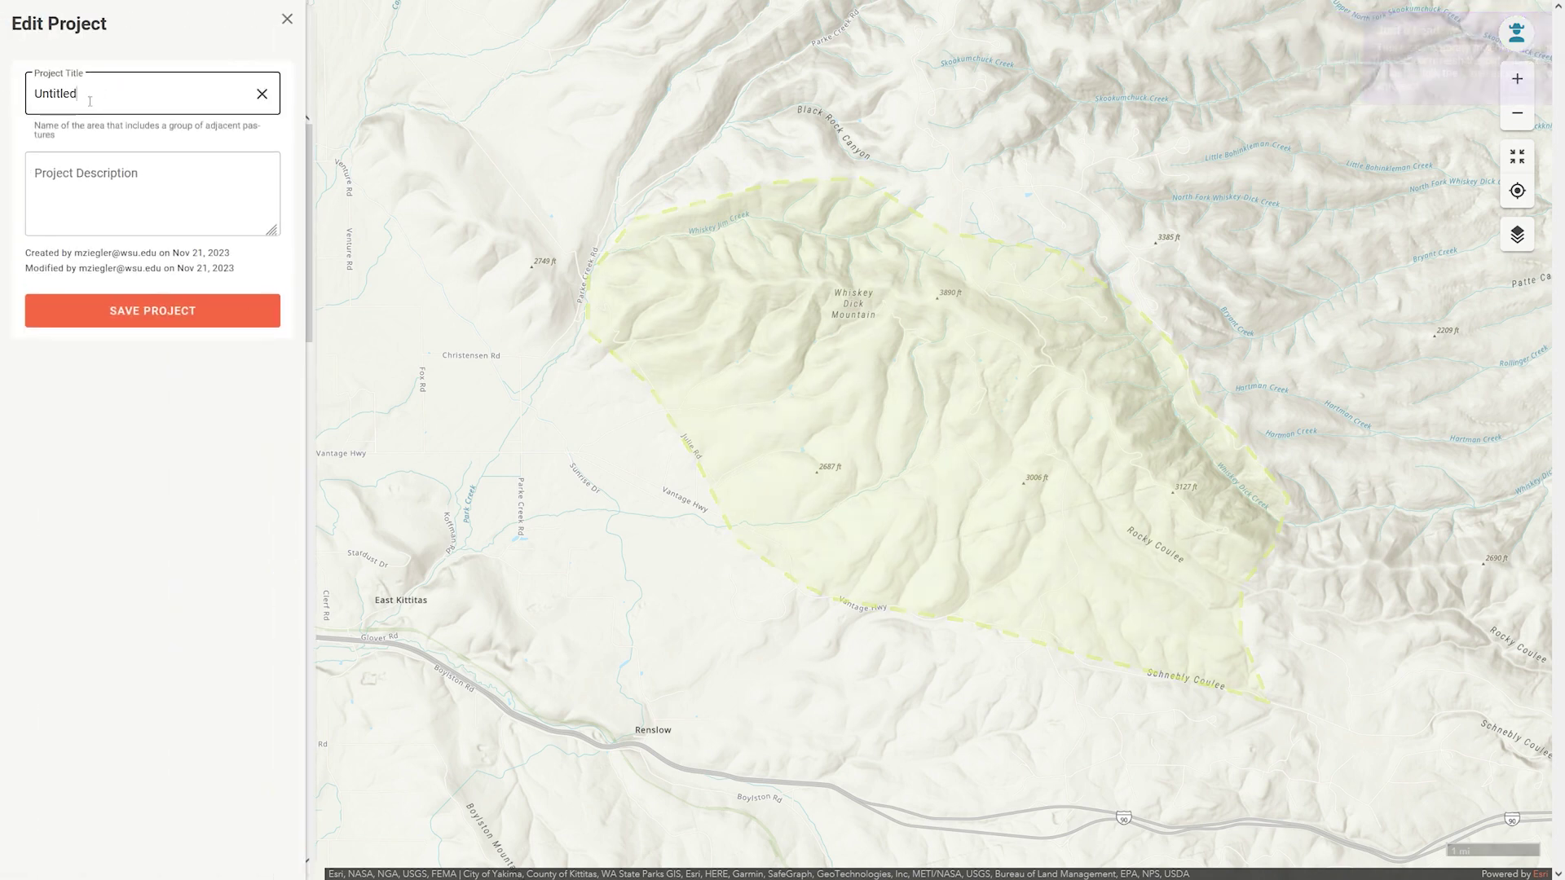
double_click(129, 78)
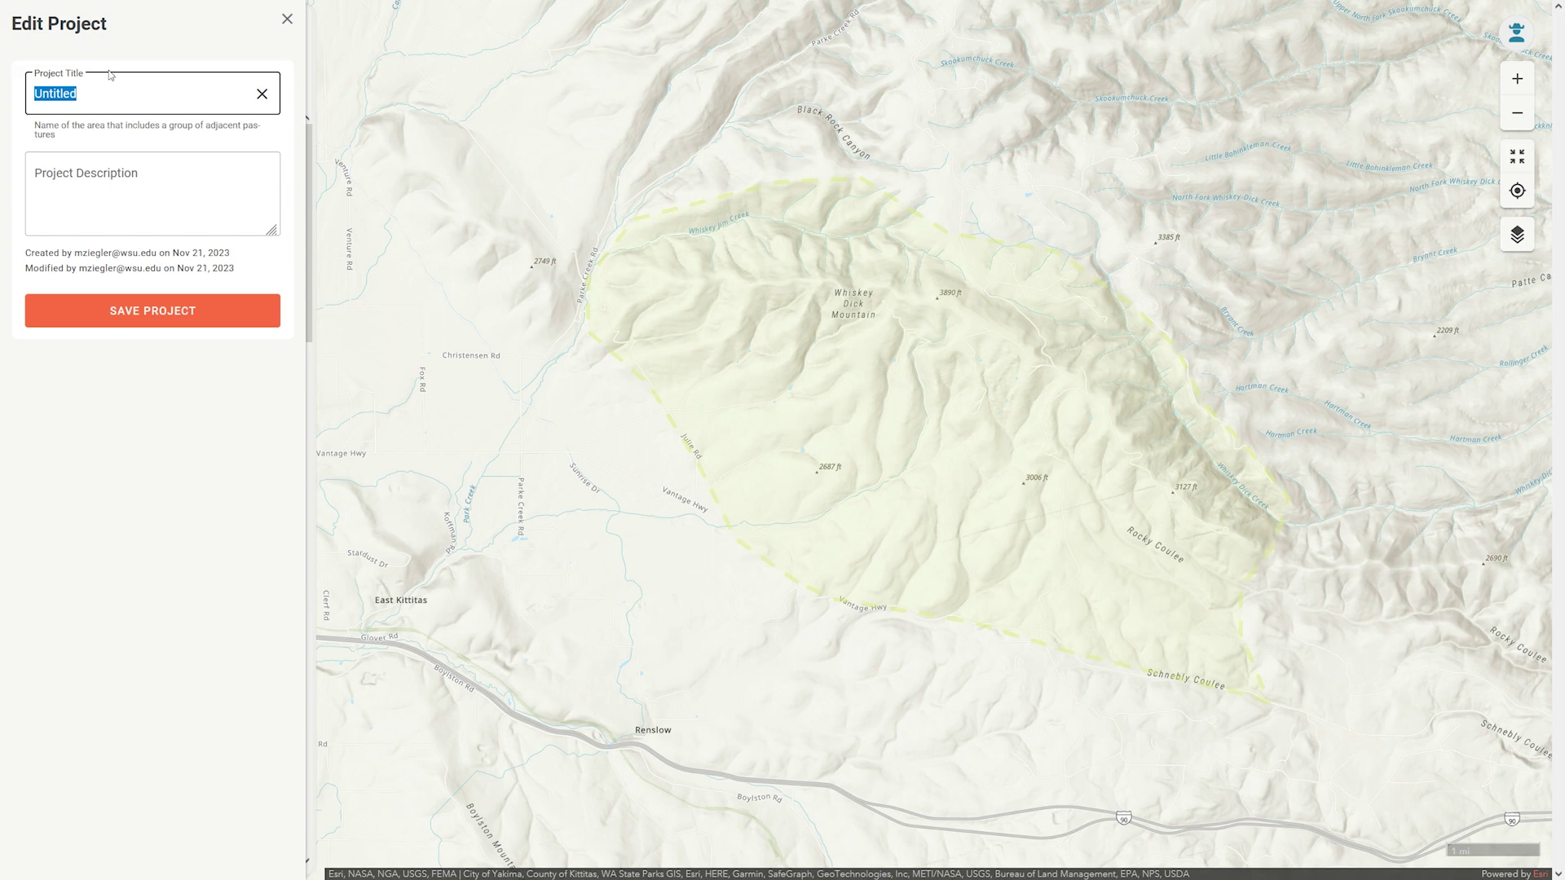
text(Demo 1)
key(Return)
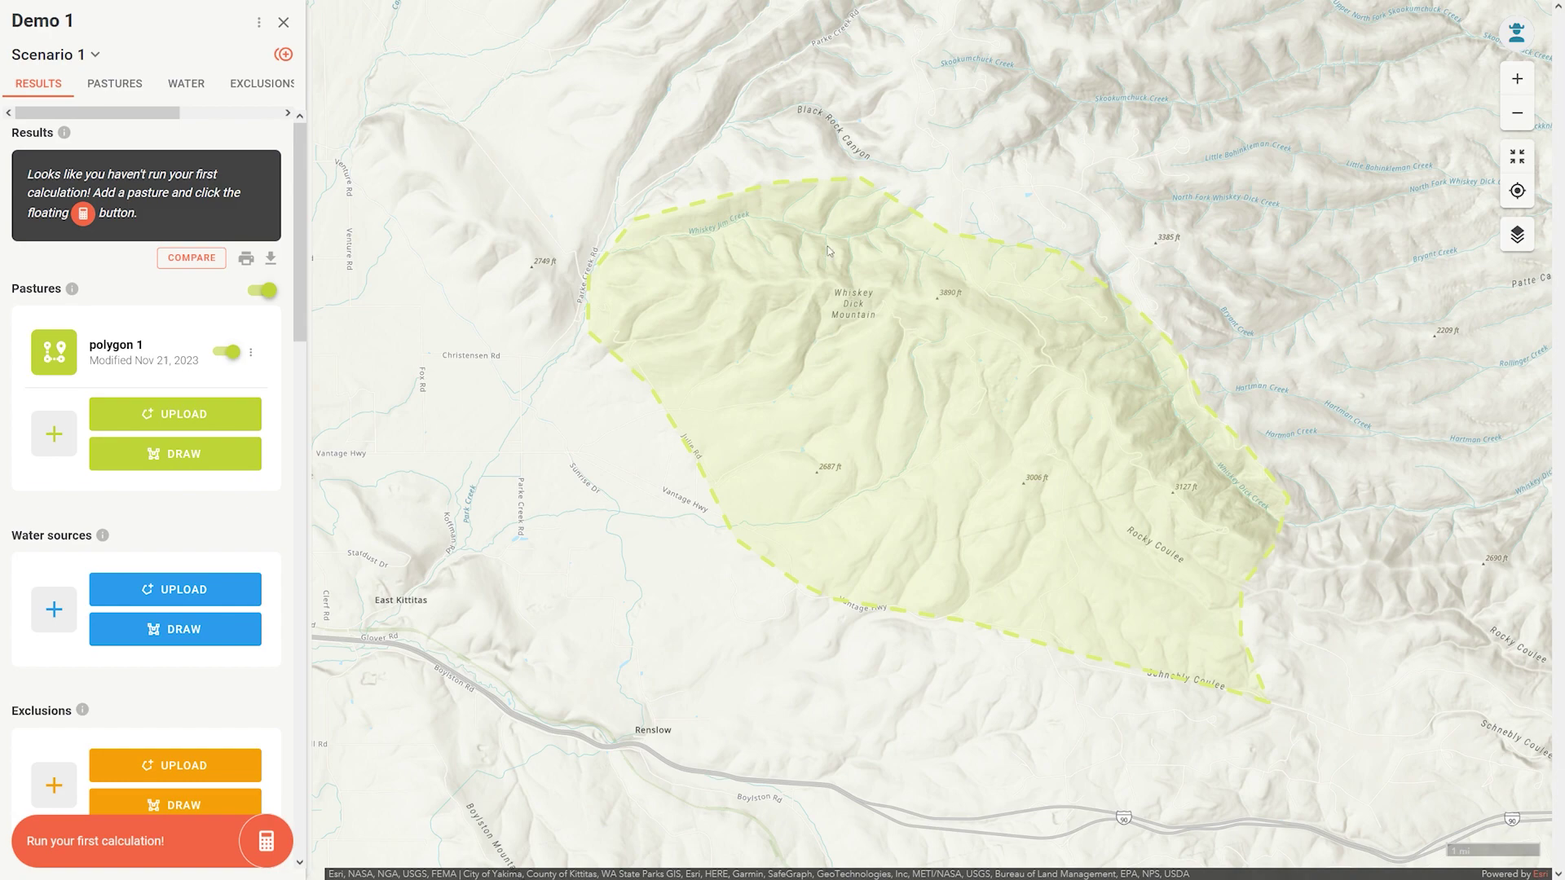
Step: Switch the map's basemap from Topographic to Satellite for the pasture north of Whiskey Dick Mountain
scroll(732, 229, up, 1)
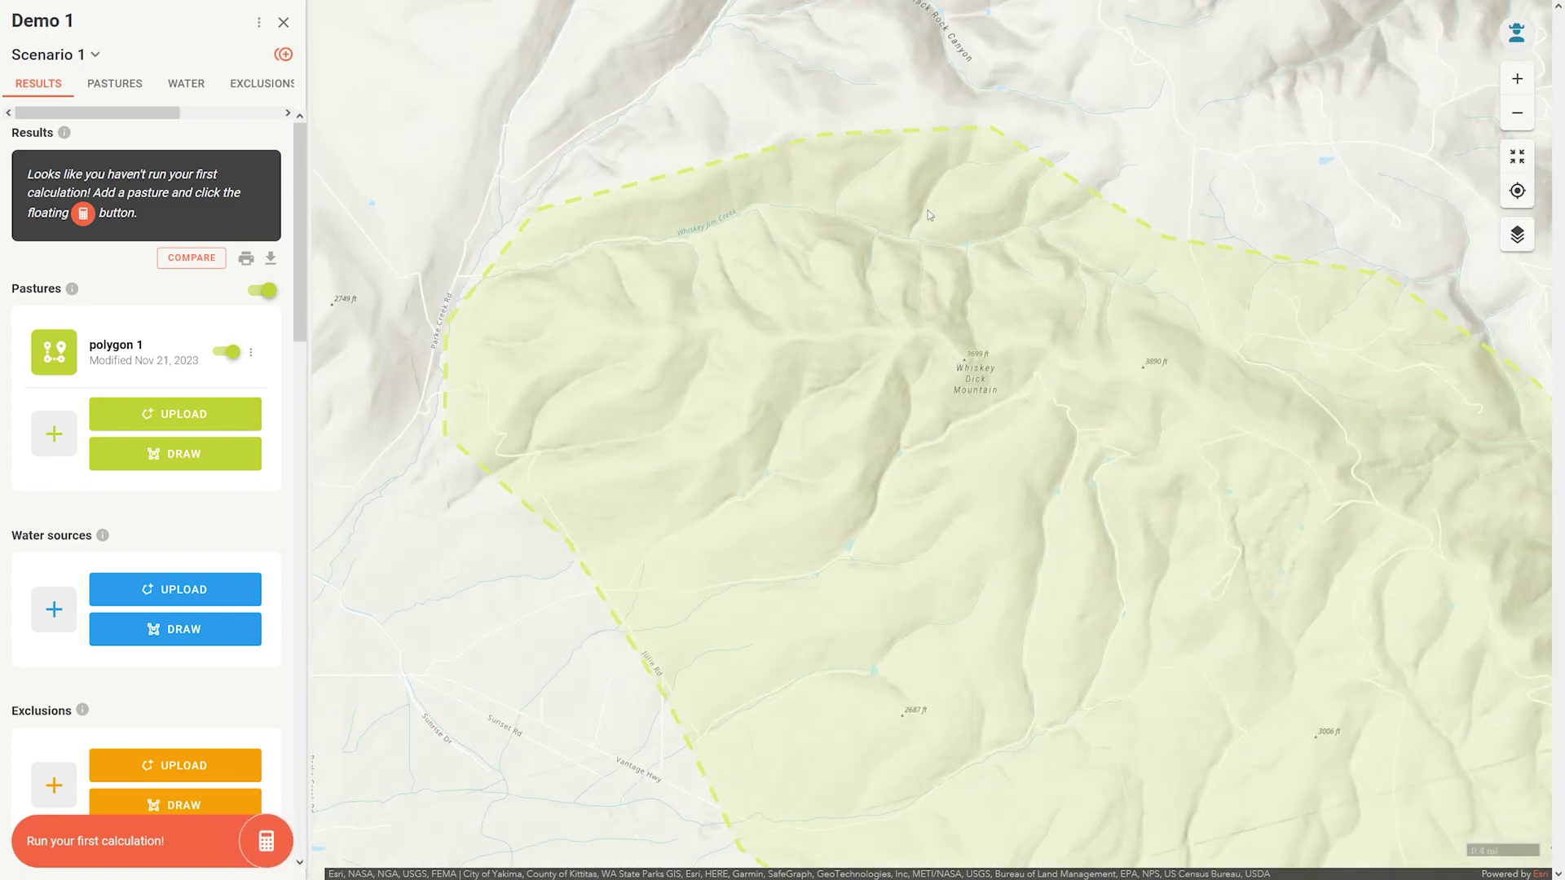
scroll(996, 73, up, 1)
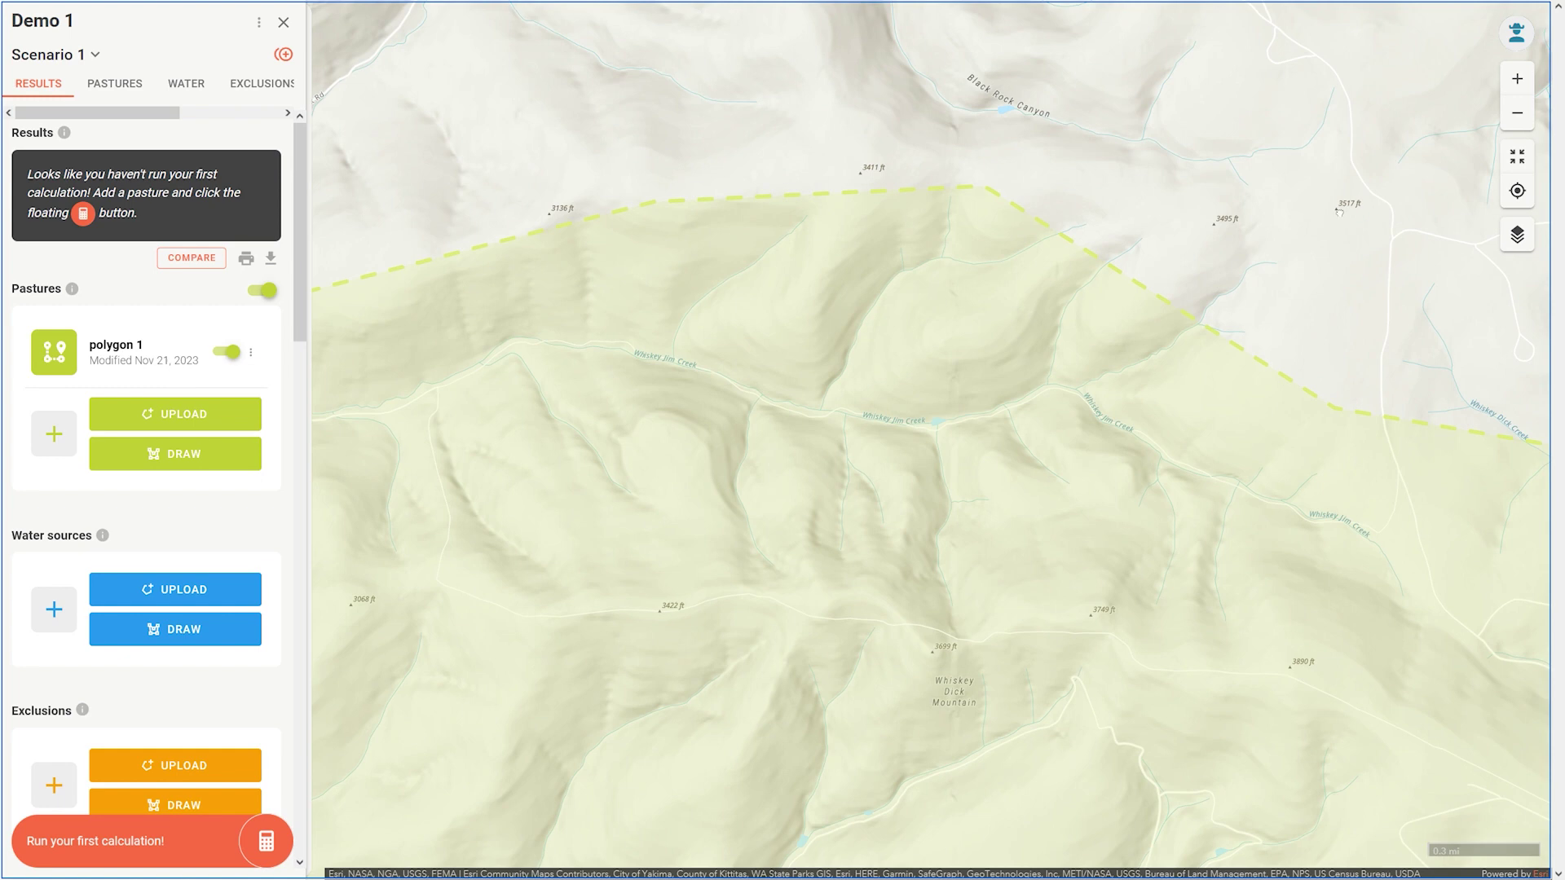
click(1517, 234)
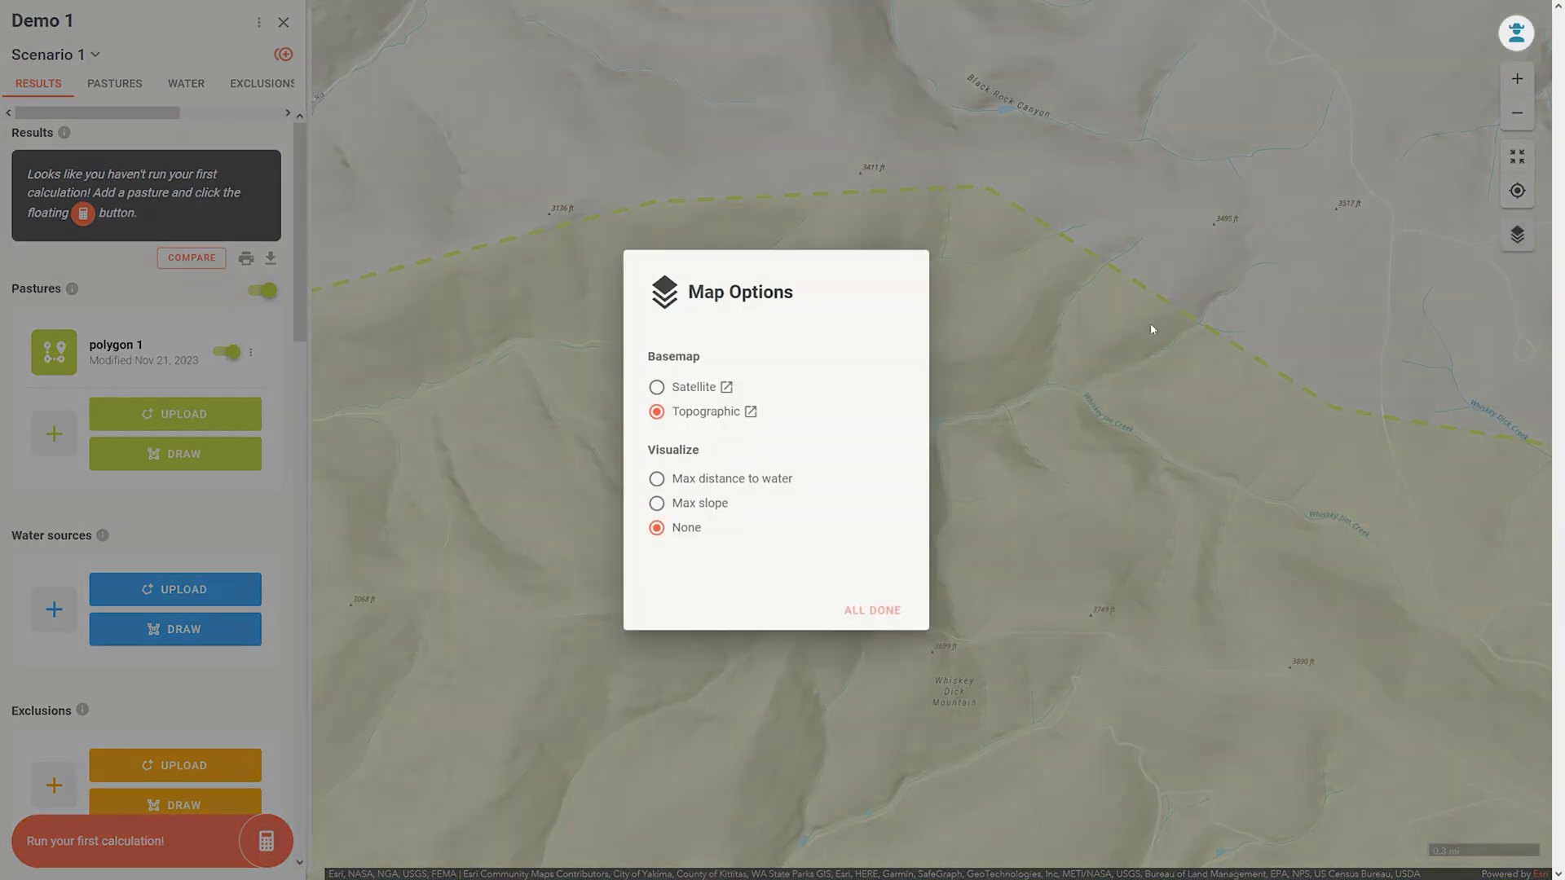
click(662, 391)
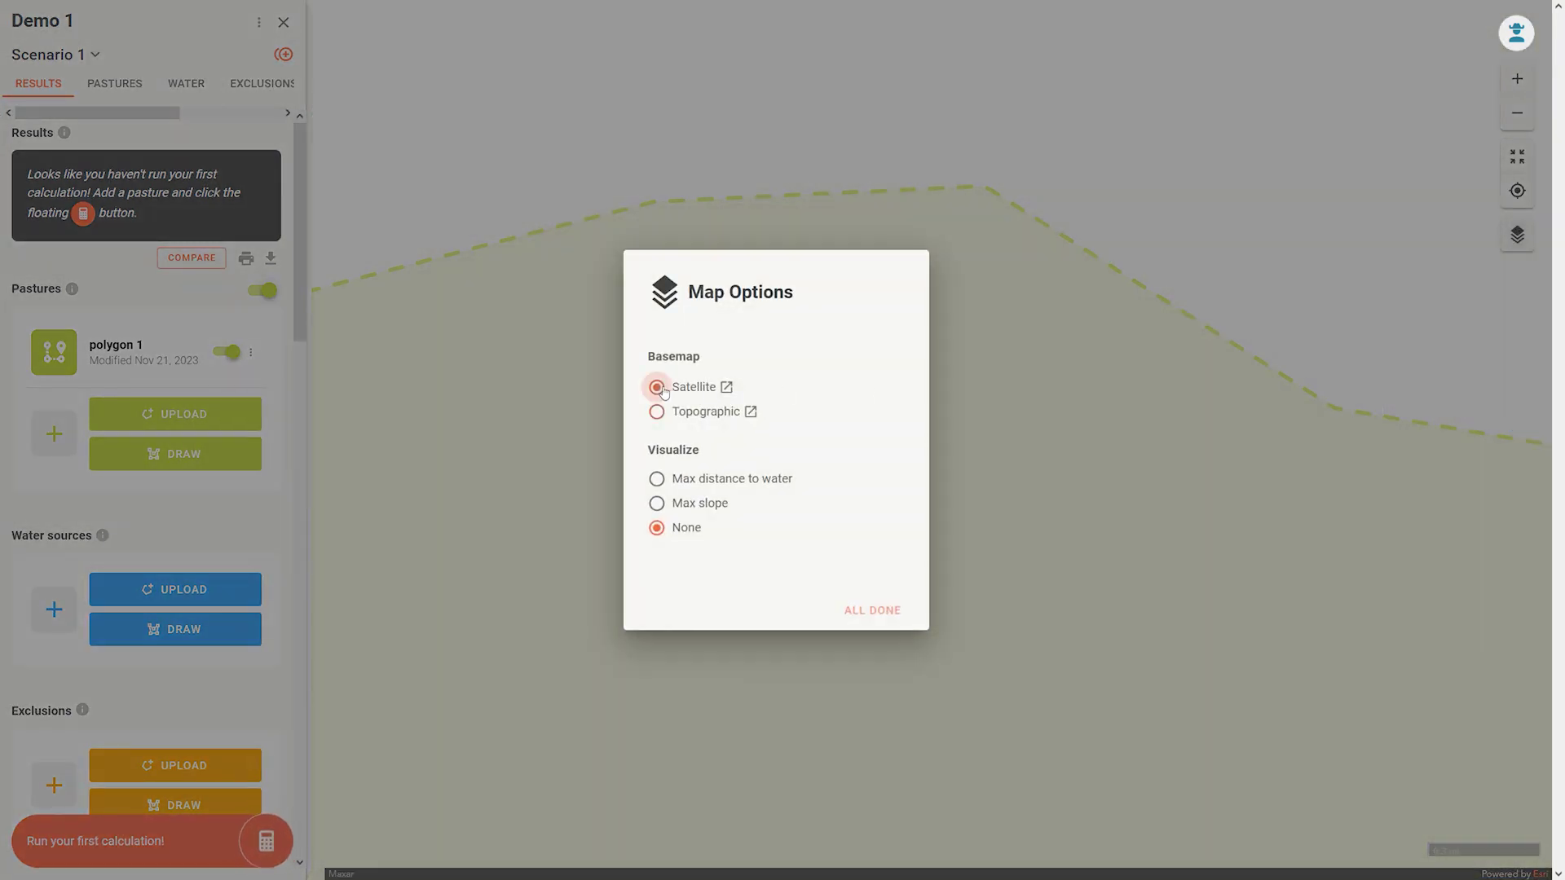
click(869, 618)
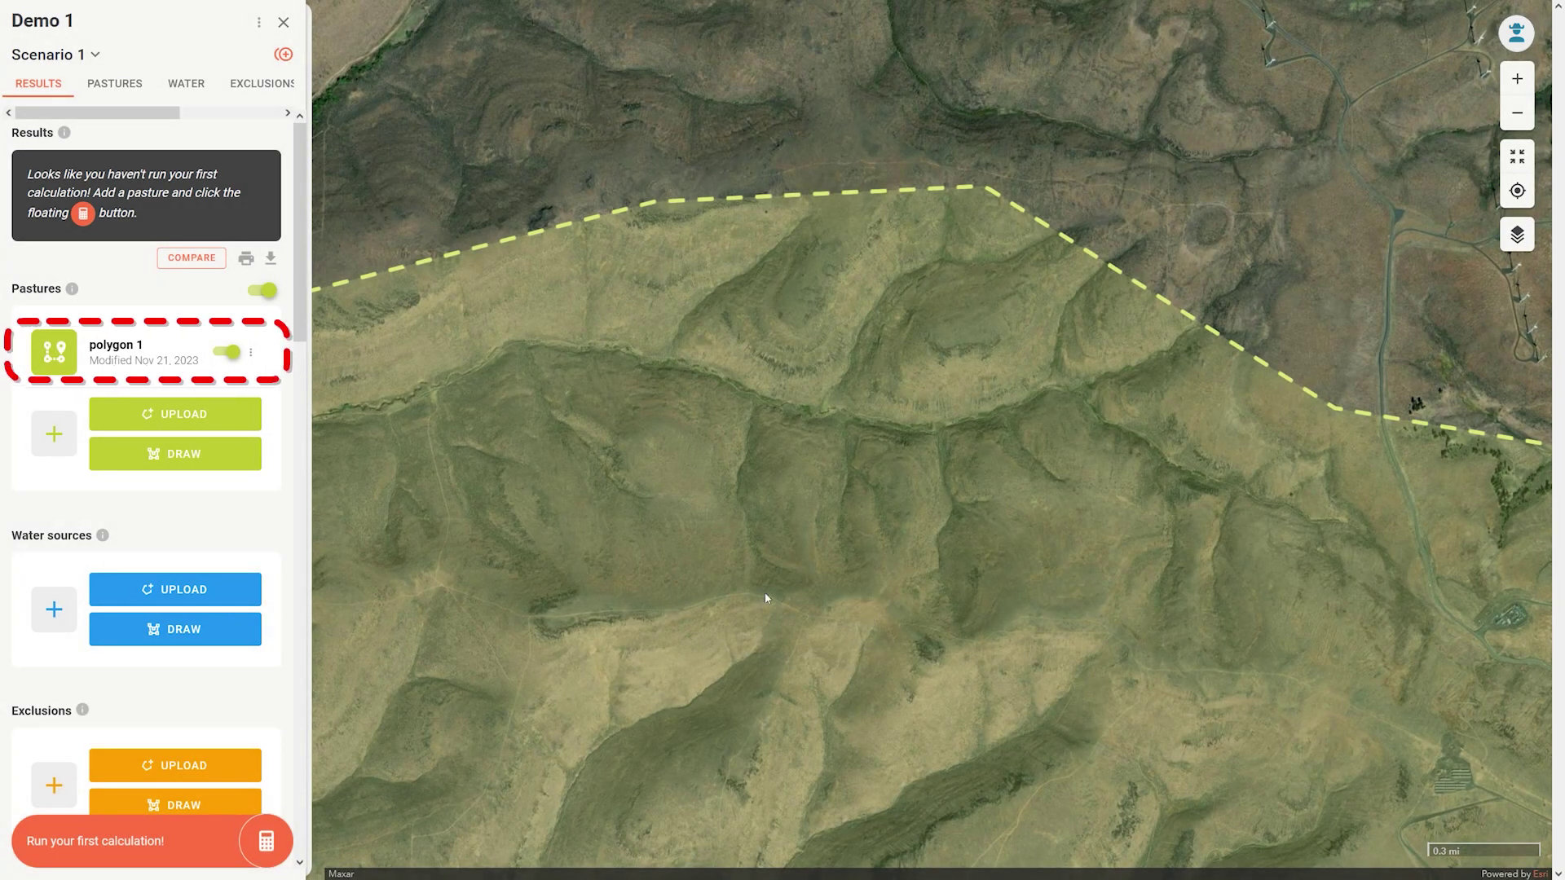
Step: Open pasture polygon 1 for editing, try shifting the whole shape and undo the move
click(251, 356)
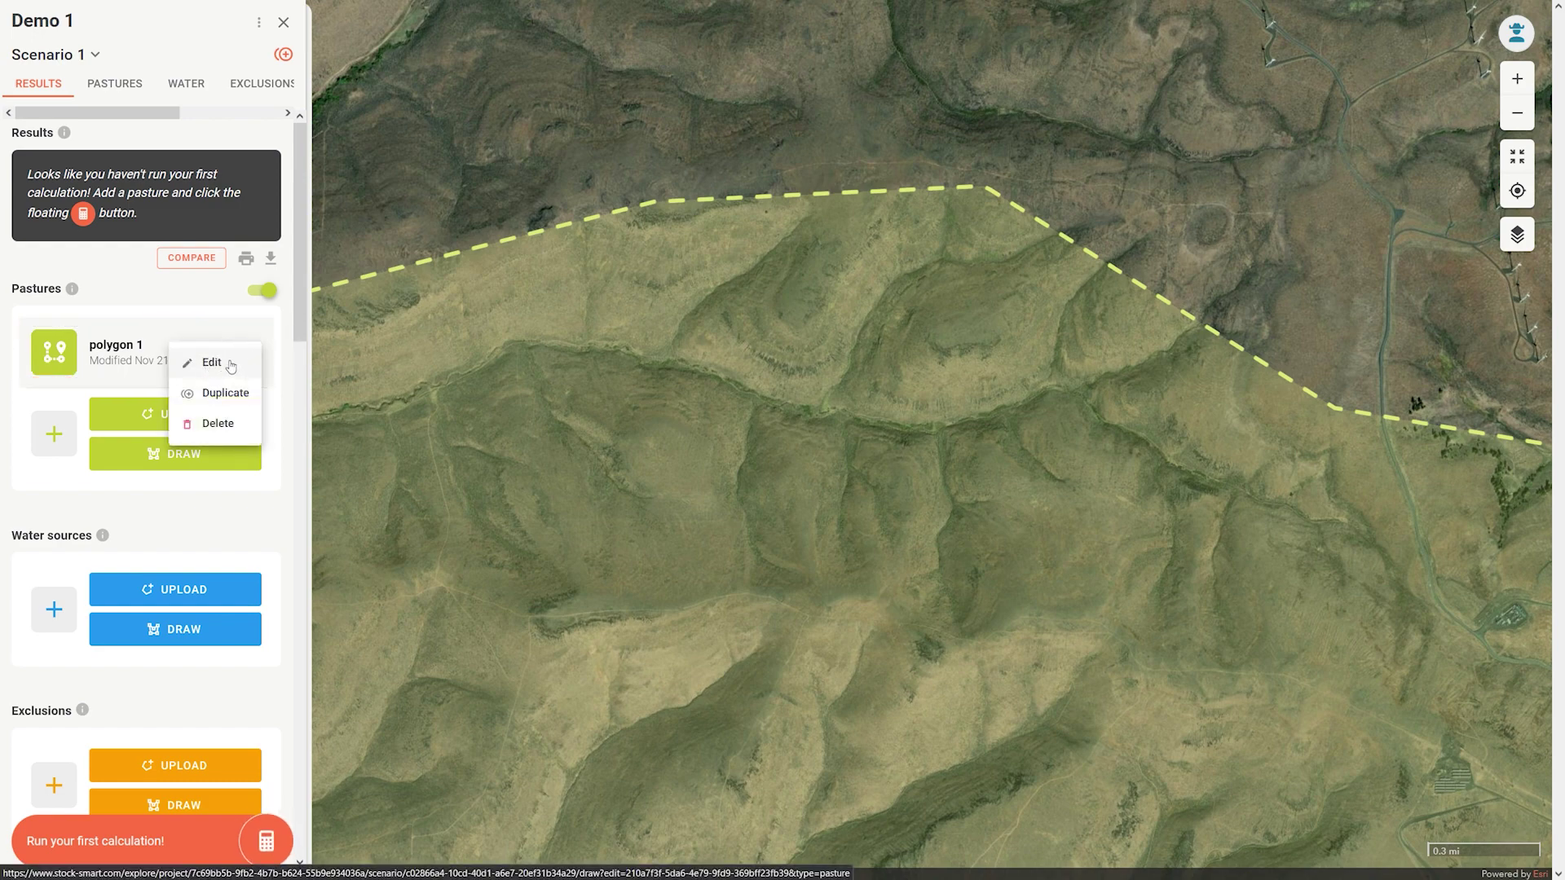
click(231, 364)
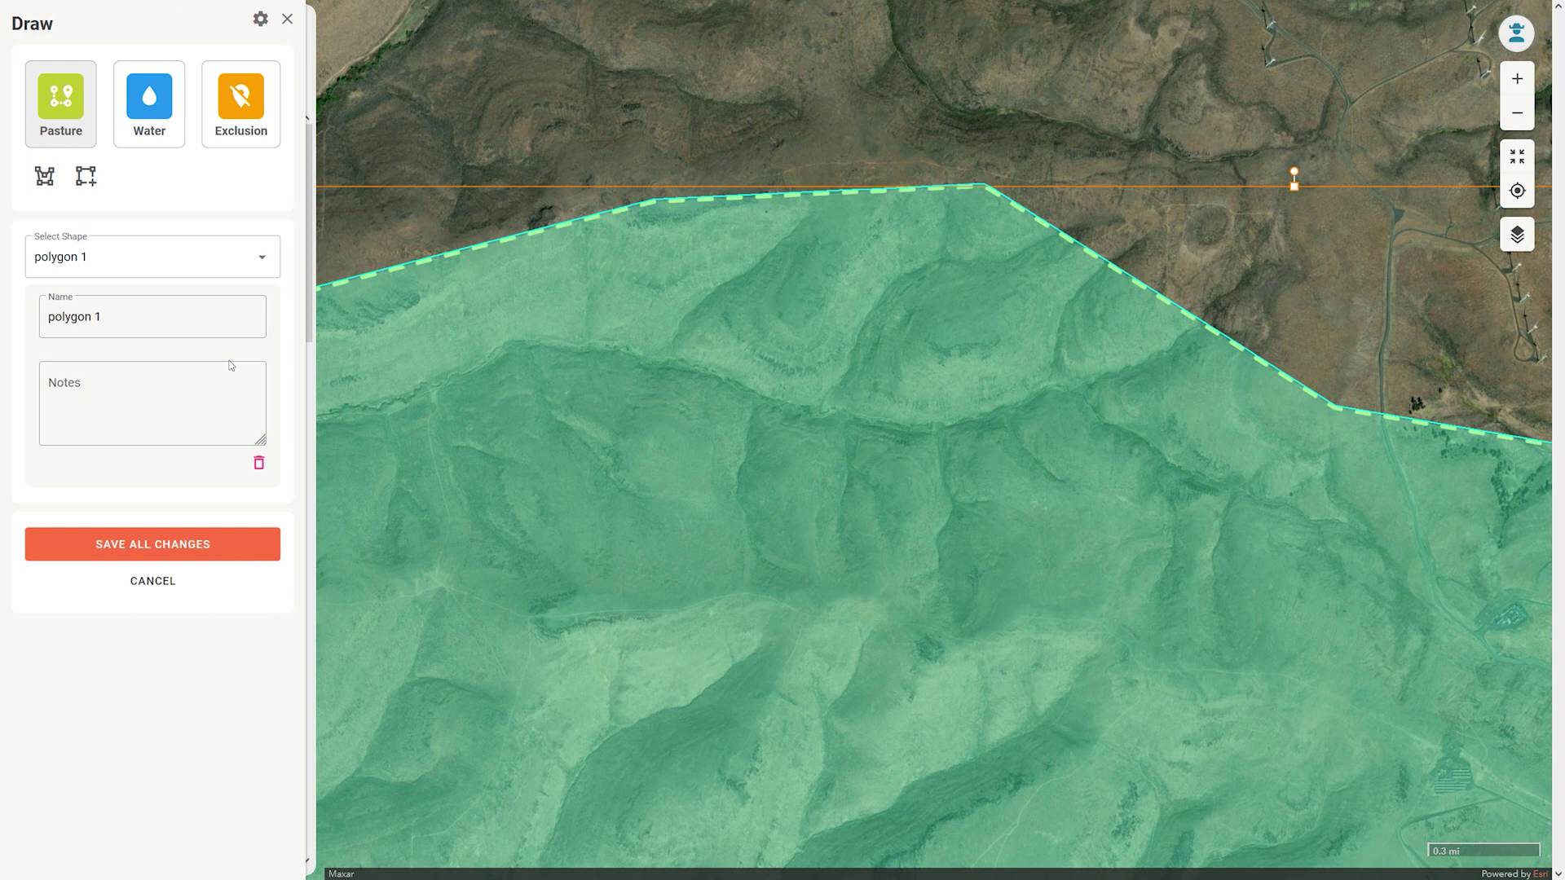
drag(722, 232, 966, 395)
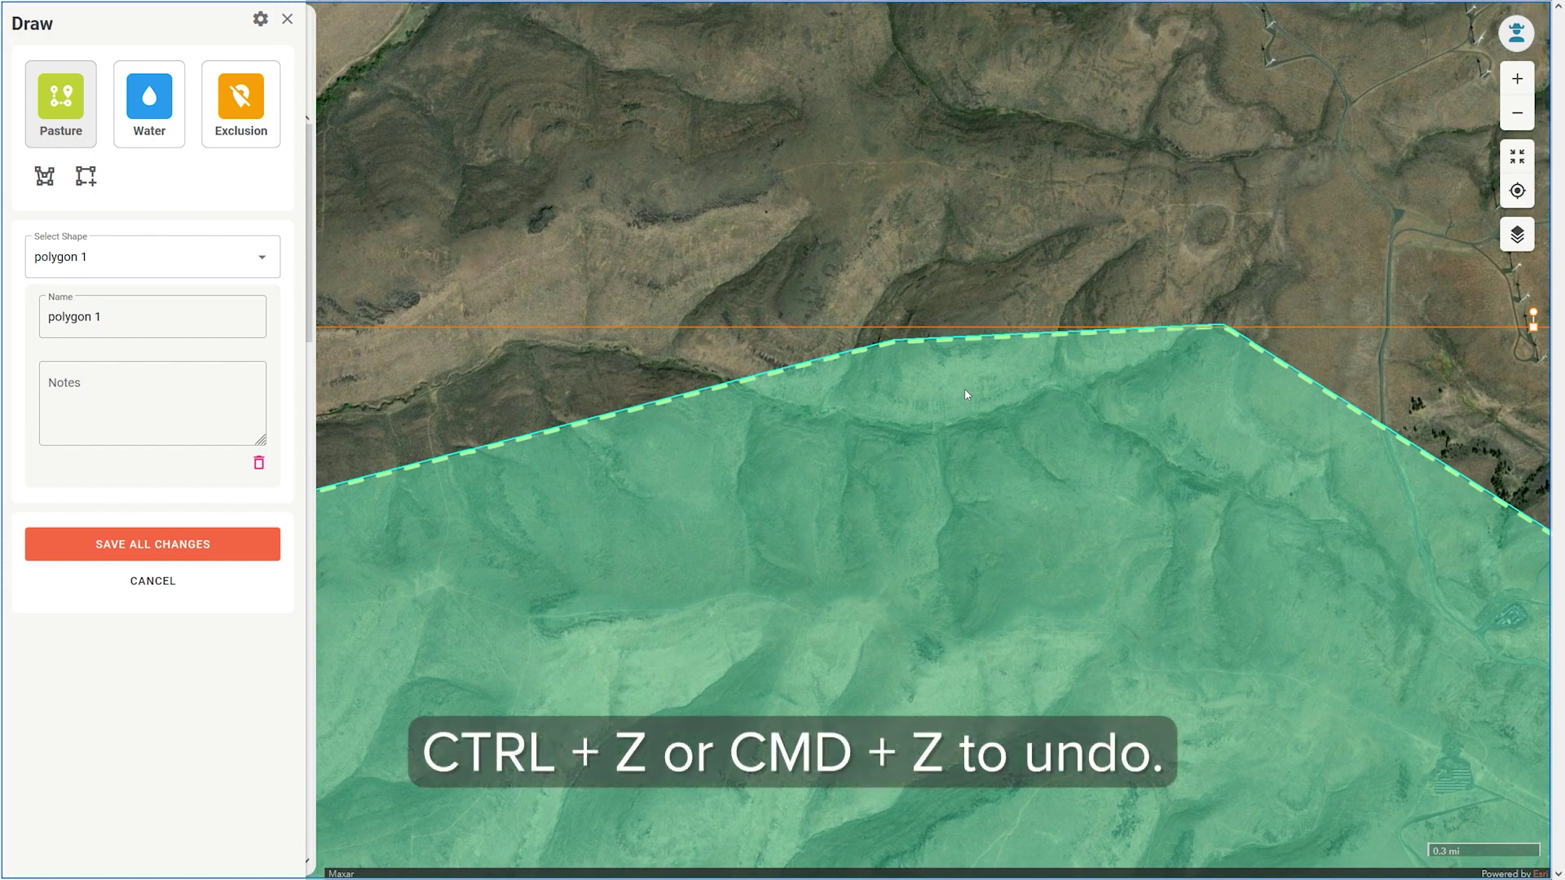
key(ctrl+z)
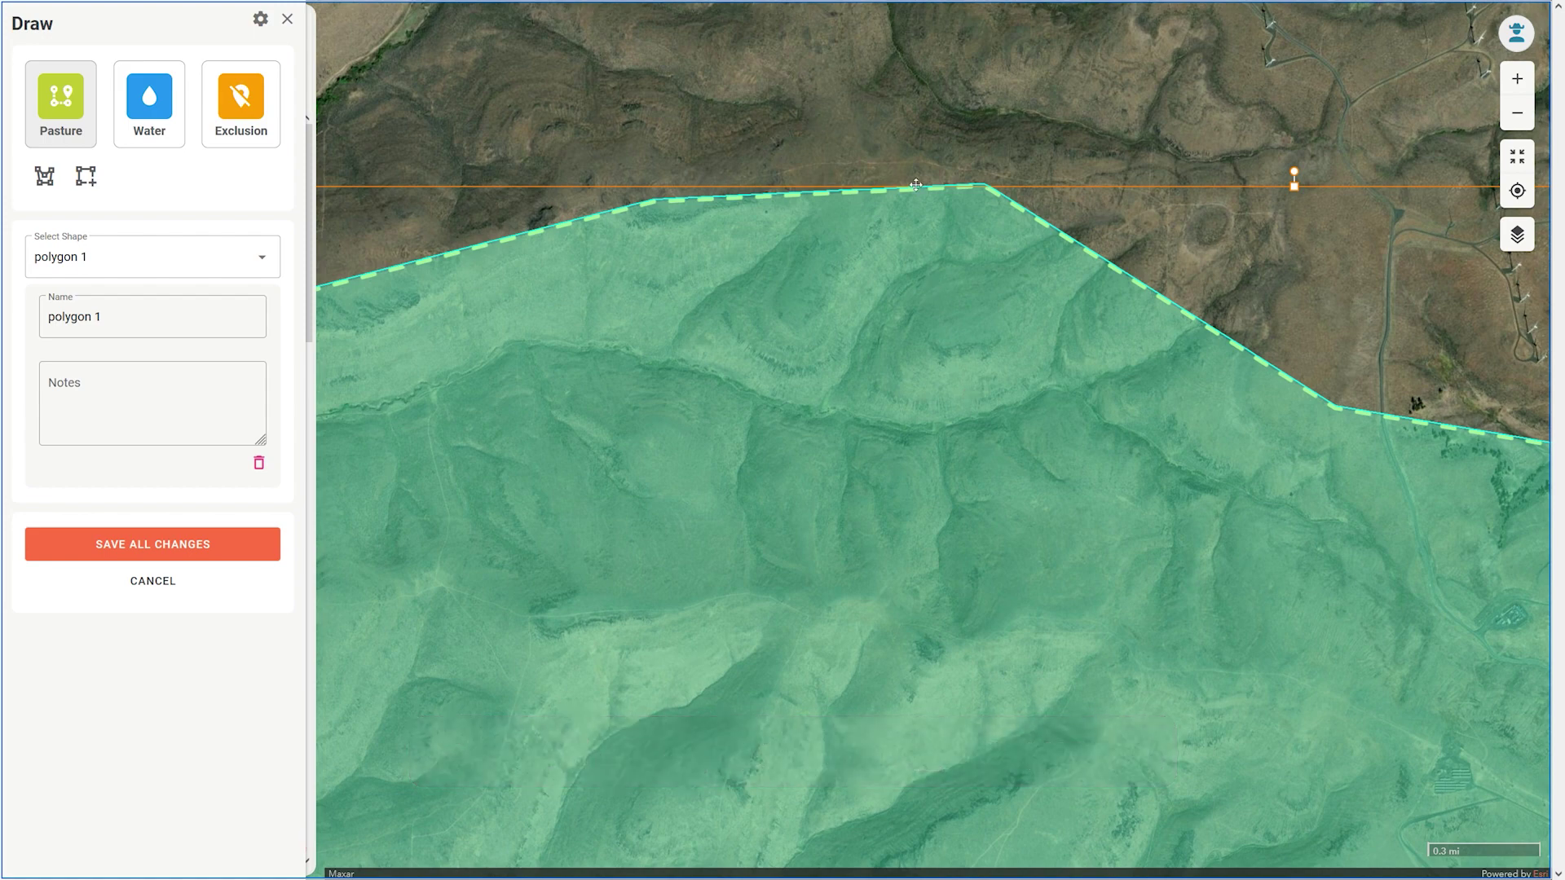
Step: Switch polygon 1 to vertex editing and move the northern corner just west of the road northwest to the small rounded hill
drag(814, 129, 730, 157)
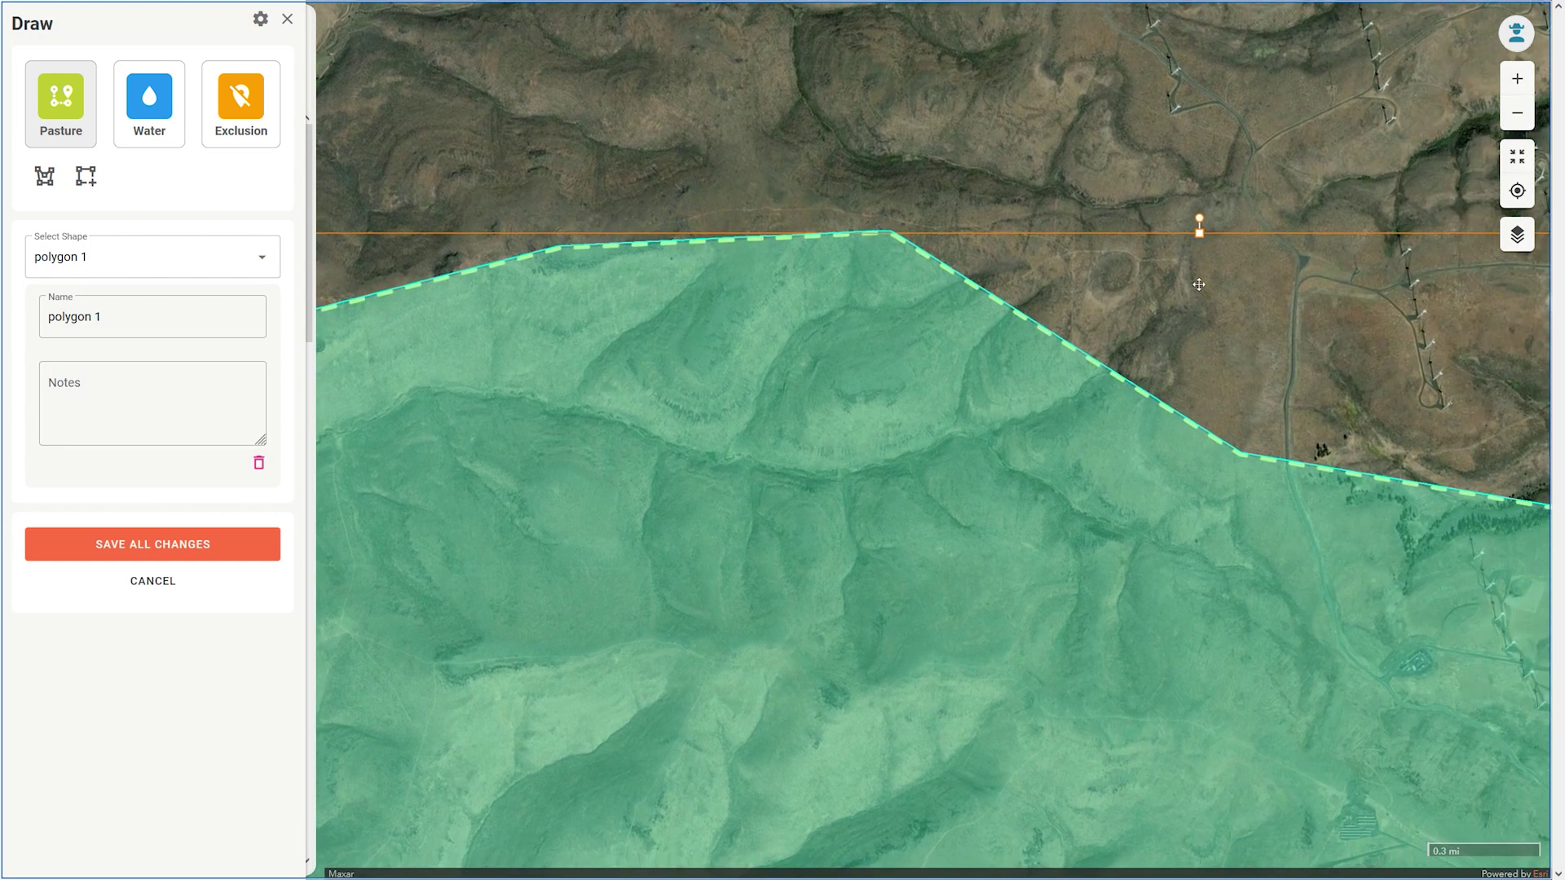
drag(1156, 306, 1253, 306)
drag(1289, 165, 1072, 195)
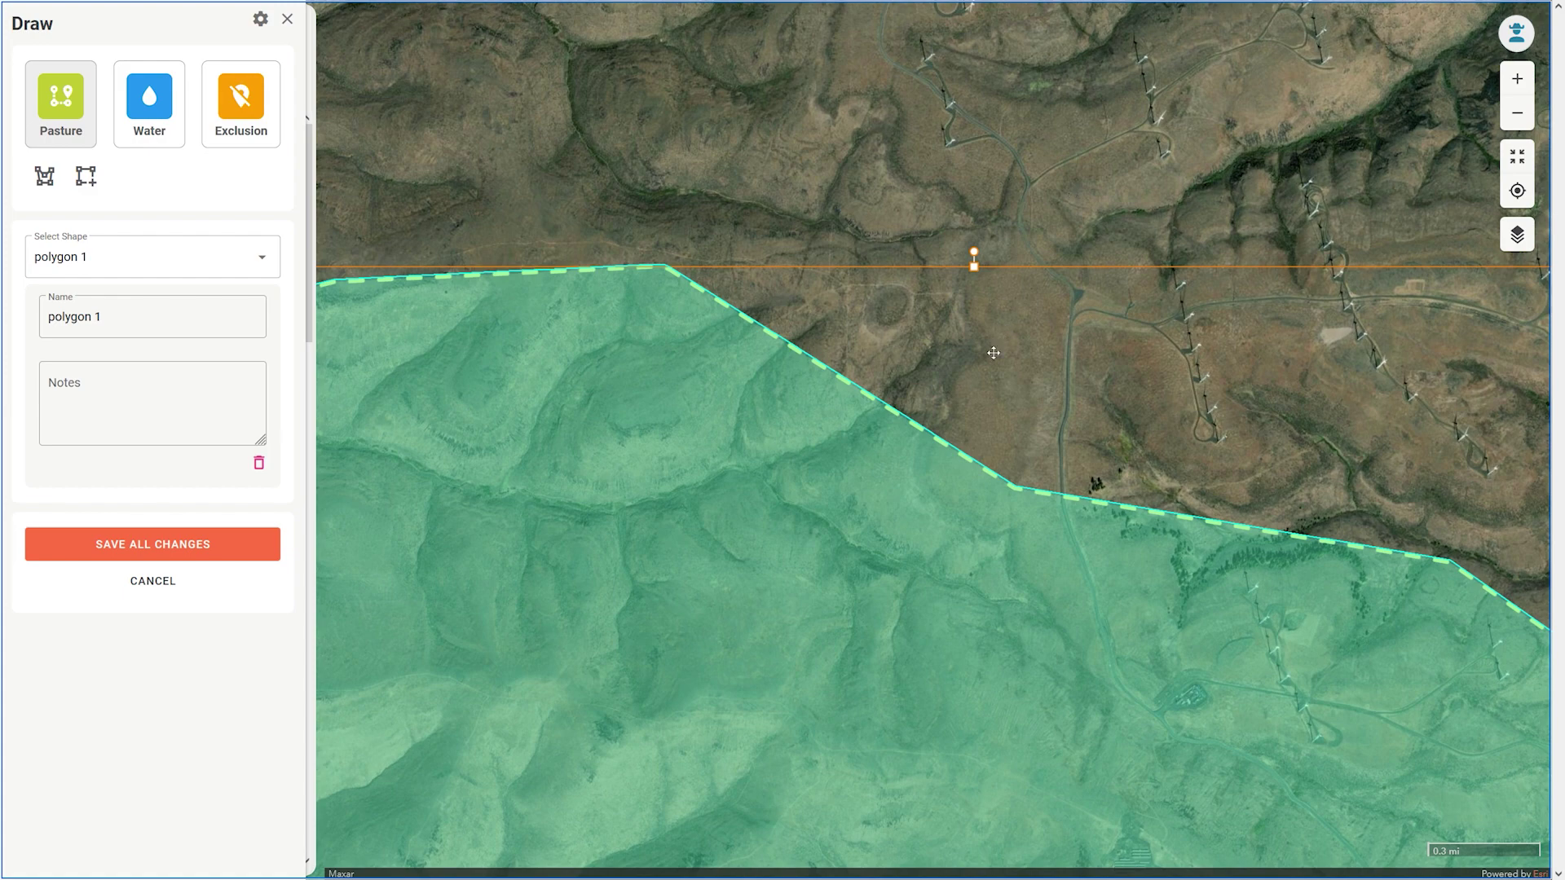
click(924, 429)
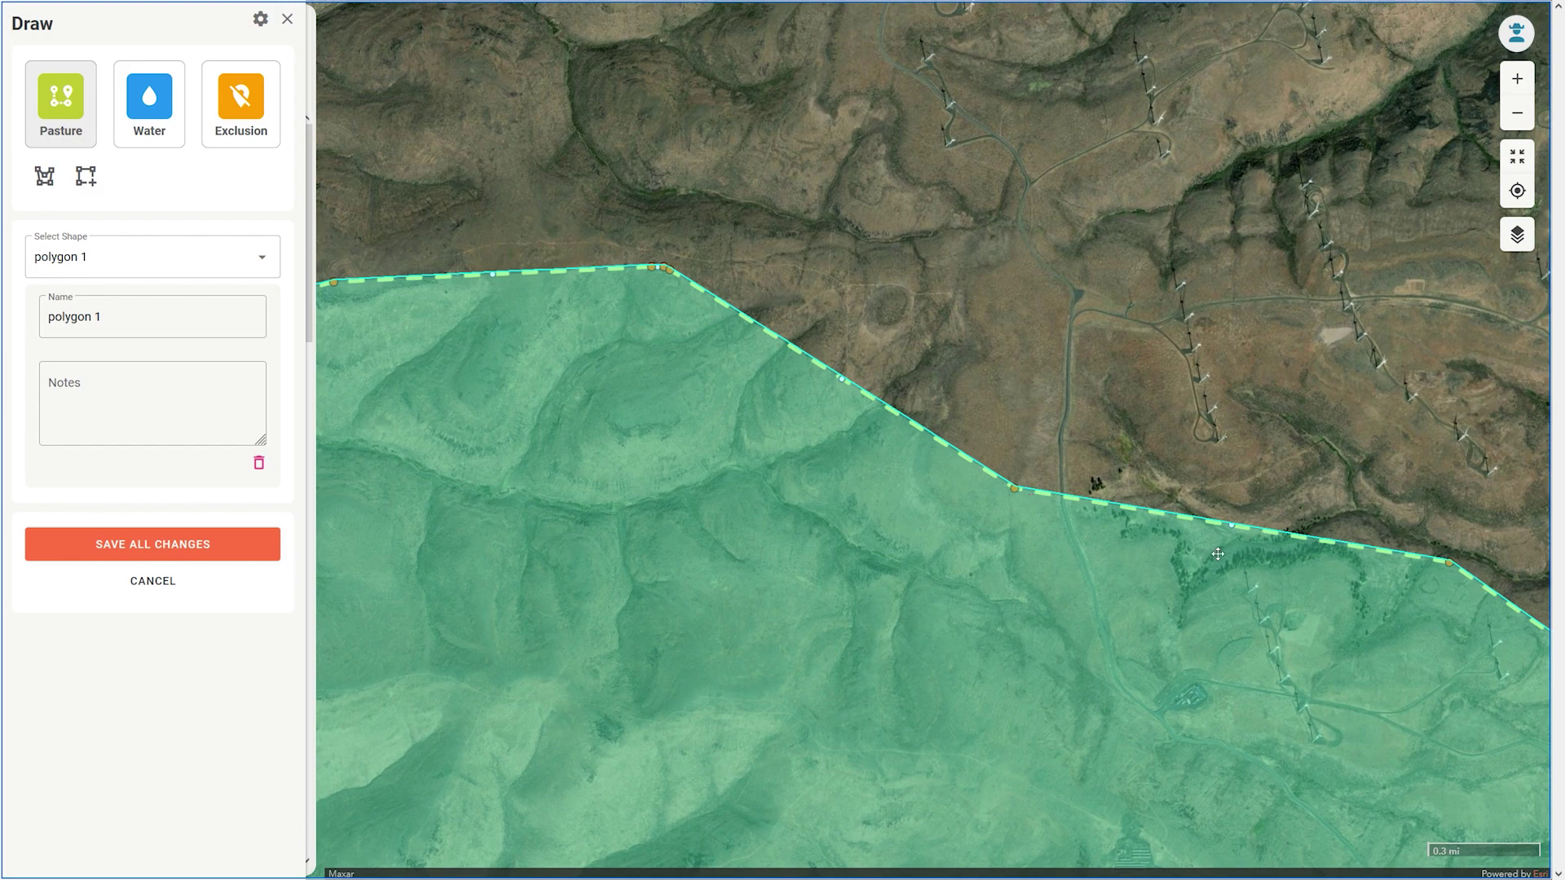
drag(1298, 493, 1141, 397)
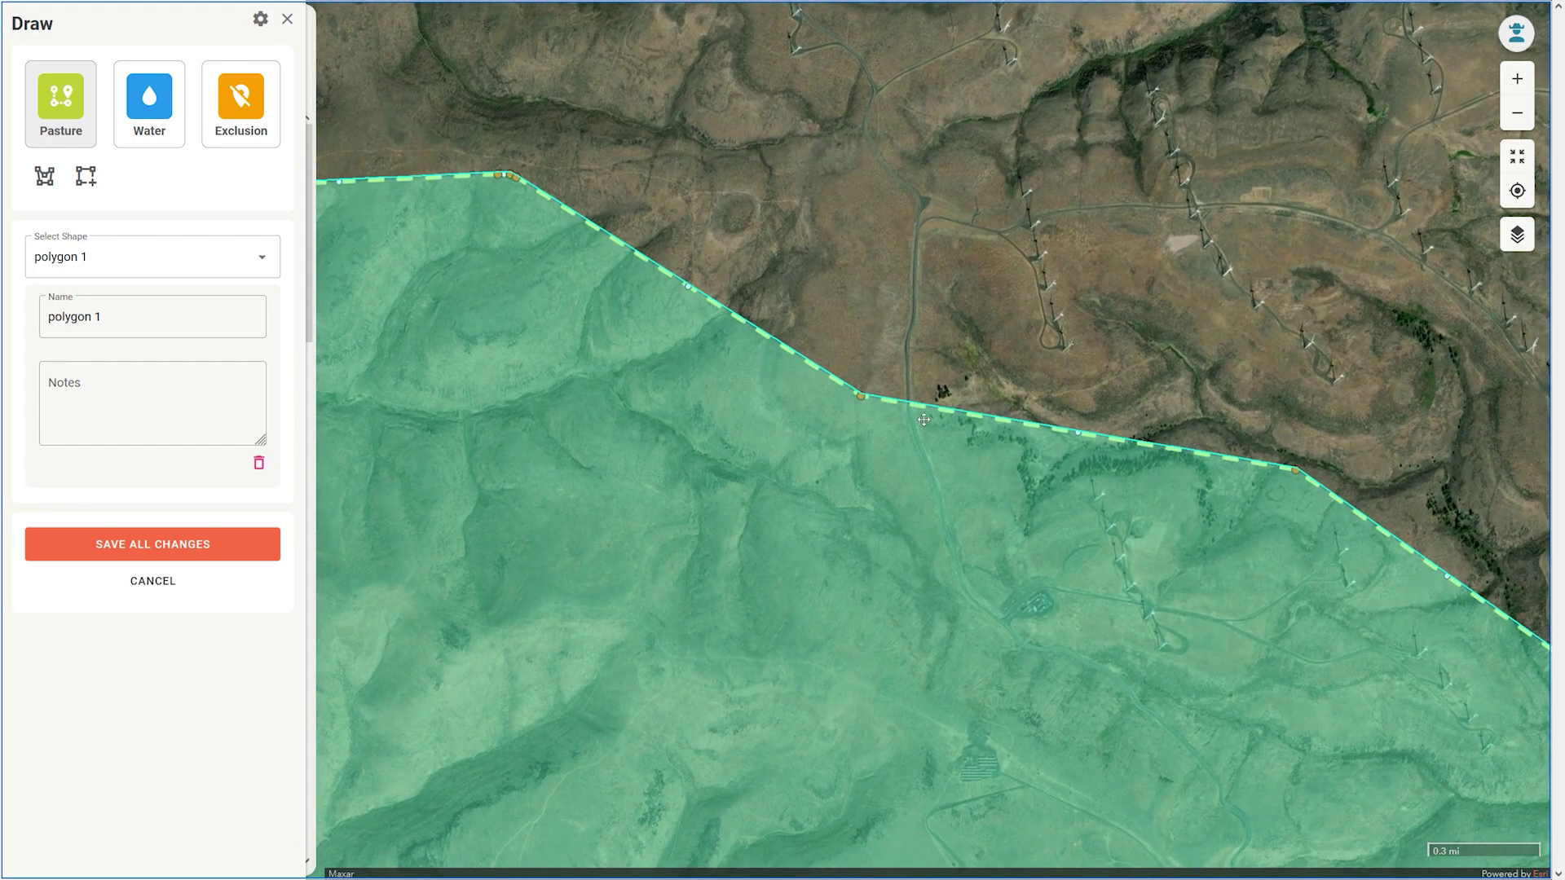
drag(861, 396, 918, 469)
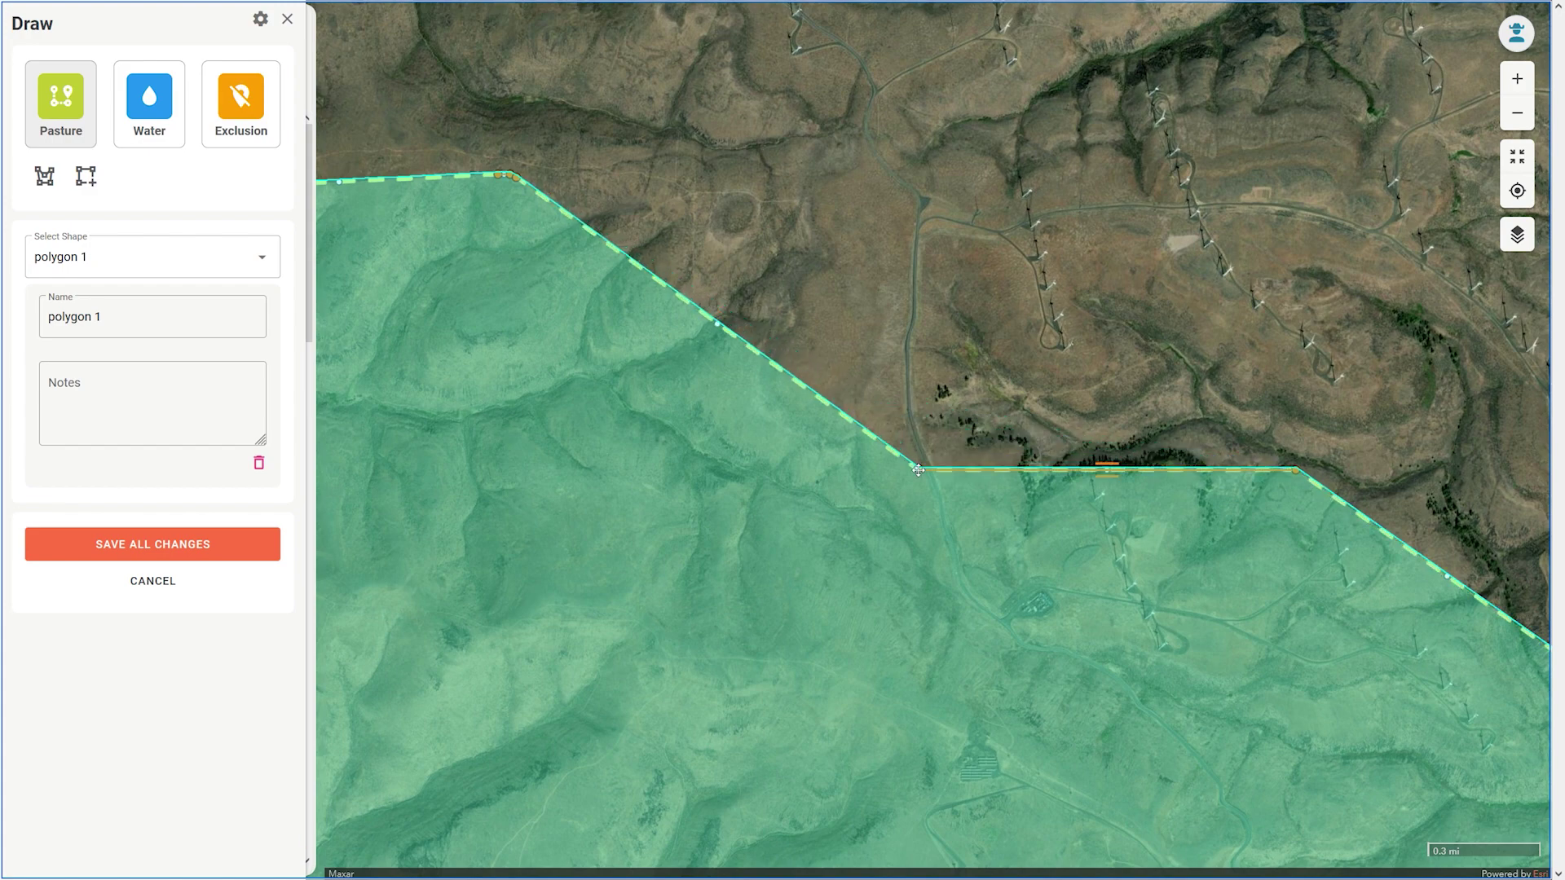
drag(918, 470, 689, 193)
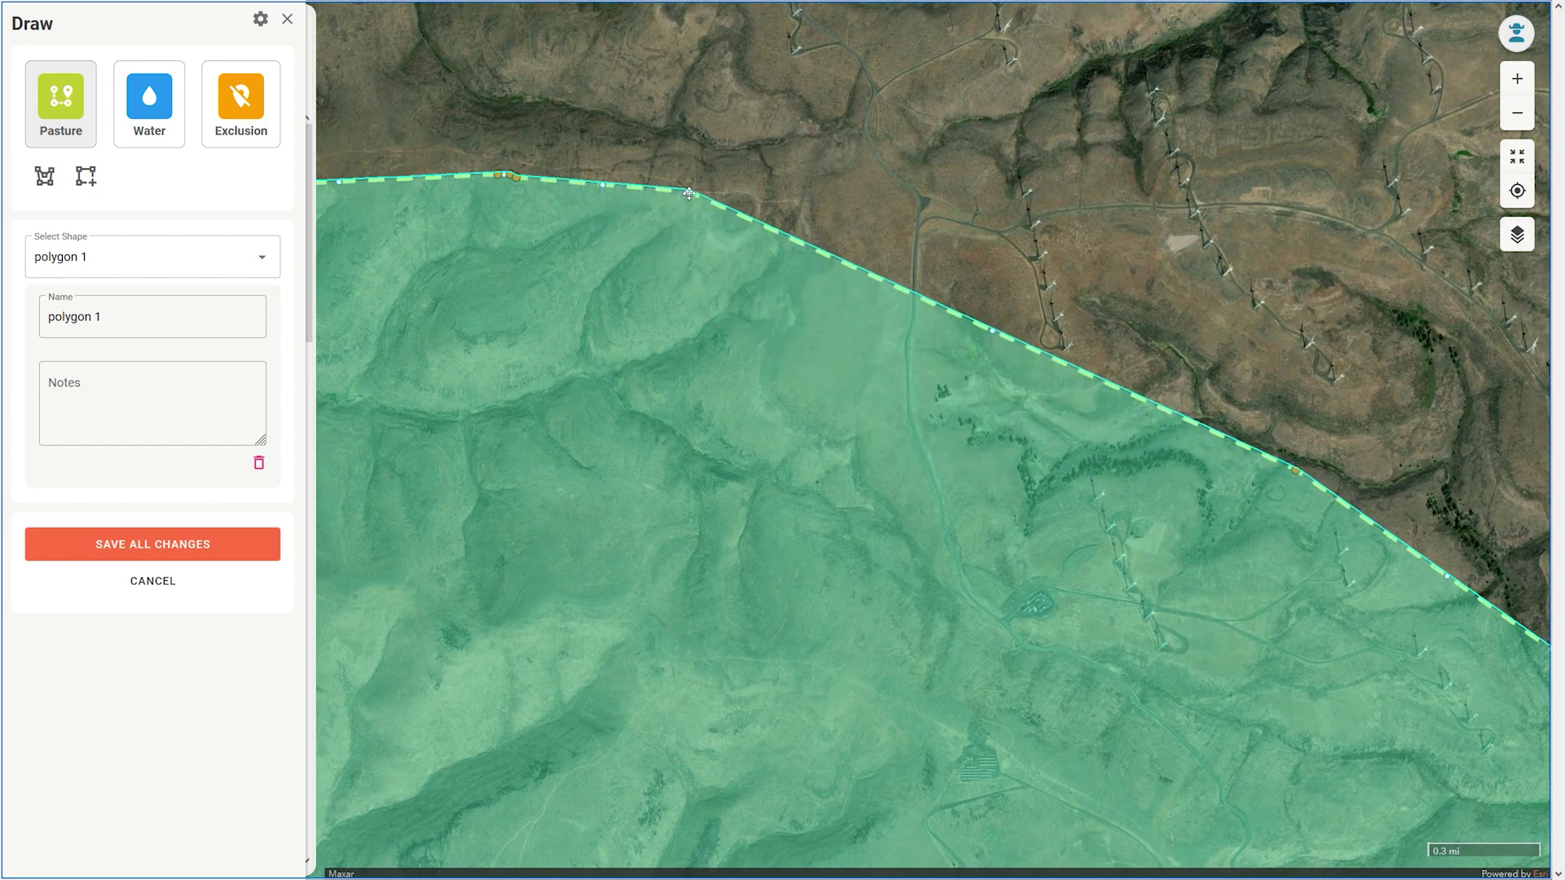
click(915, 236)
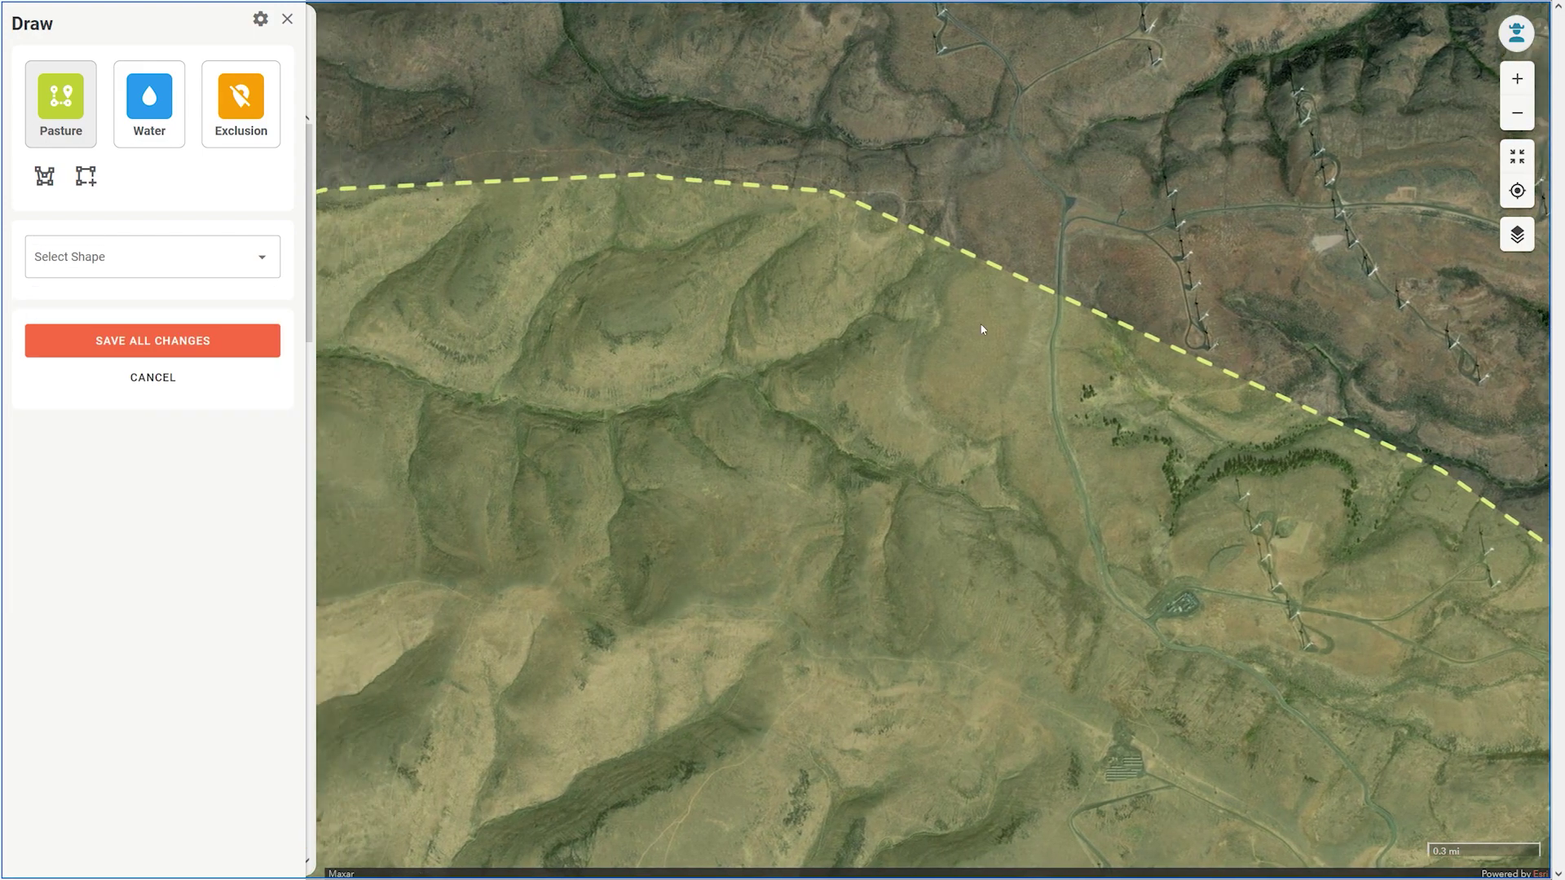
Step: Reopen polygon 1's vertices and extend the northern boundary eastward with two new points, the second at the road junction
click(986, 330)
click(1137, 336)
click(1137, 334)
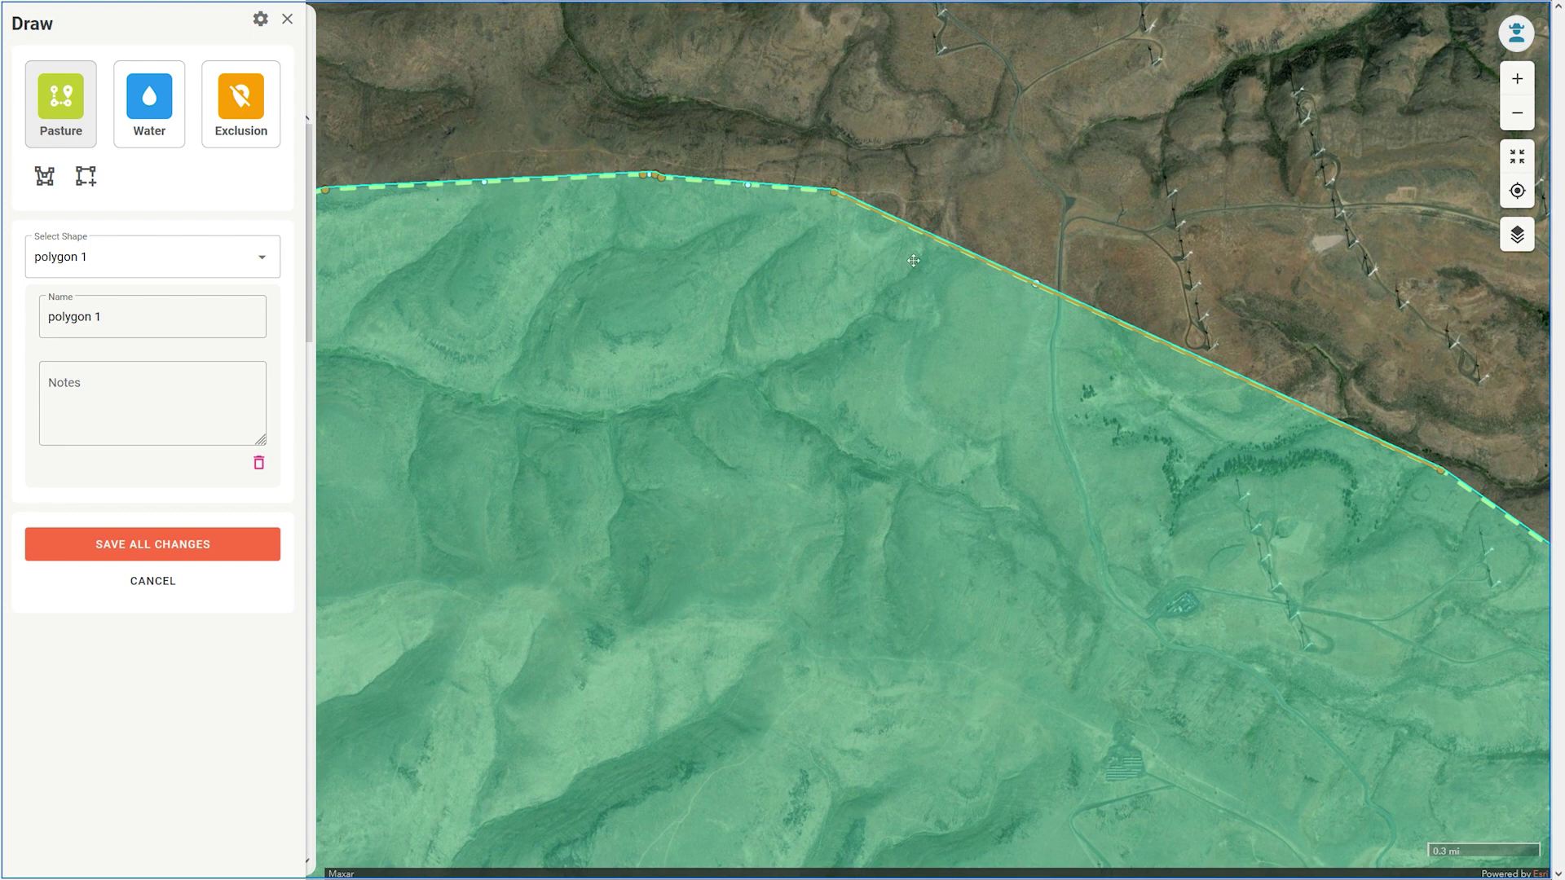
drag(1036, 283, 977, 208)
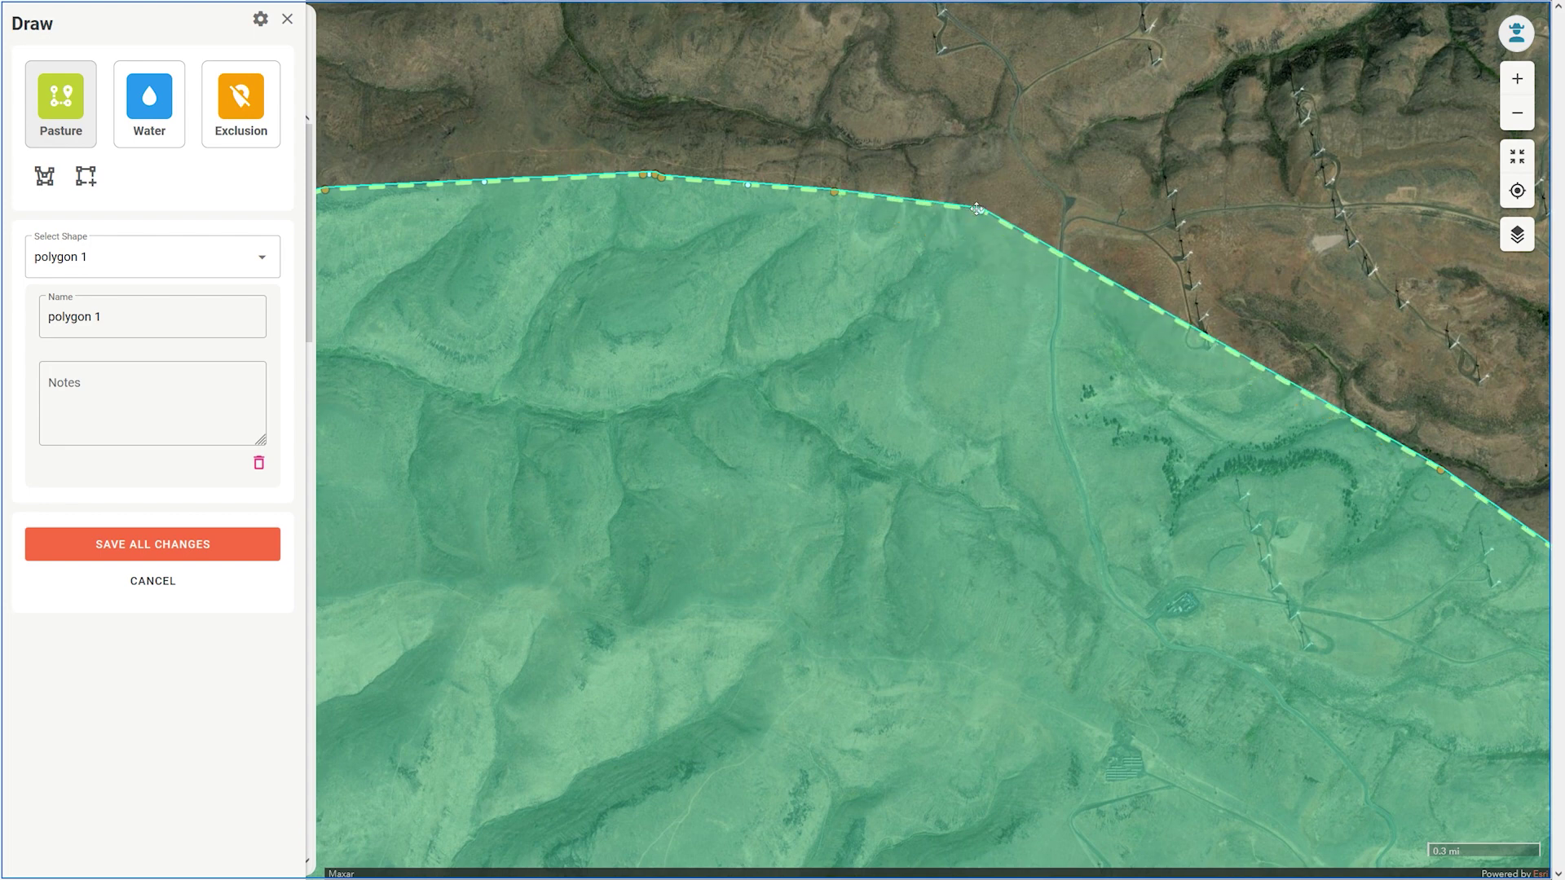
click(1211, 344)
drag(1211, 344, 1063, 232)
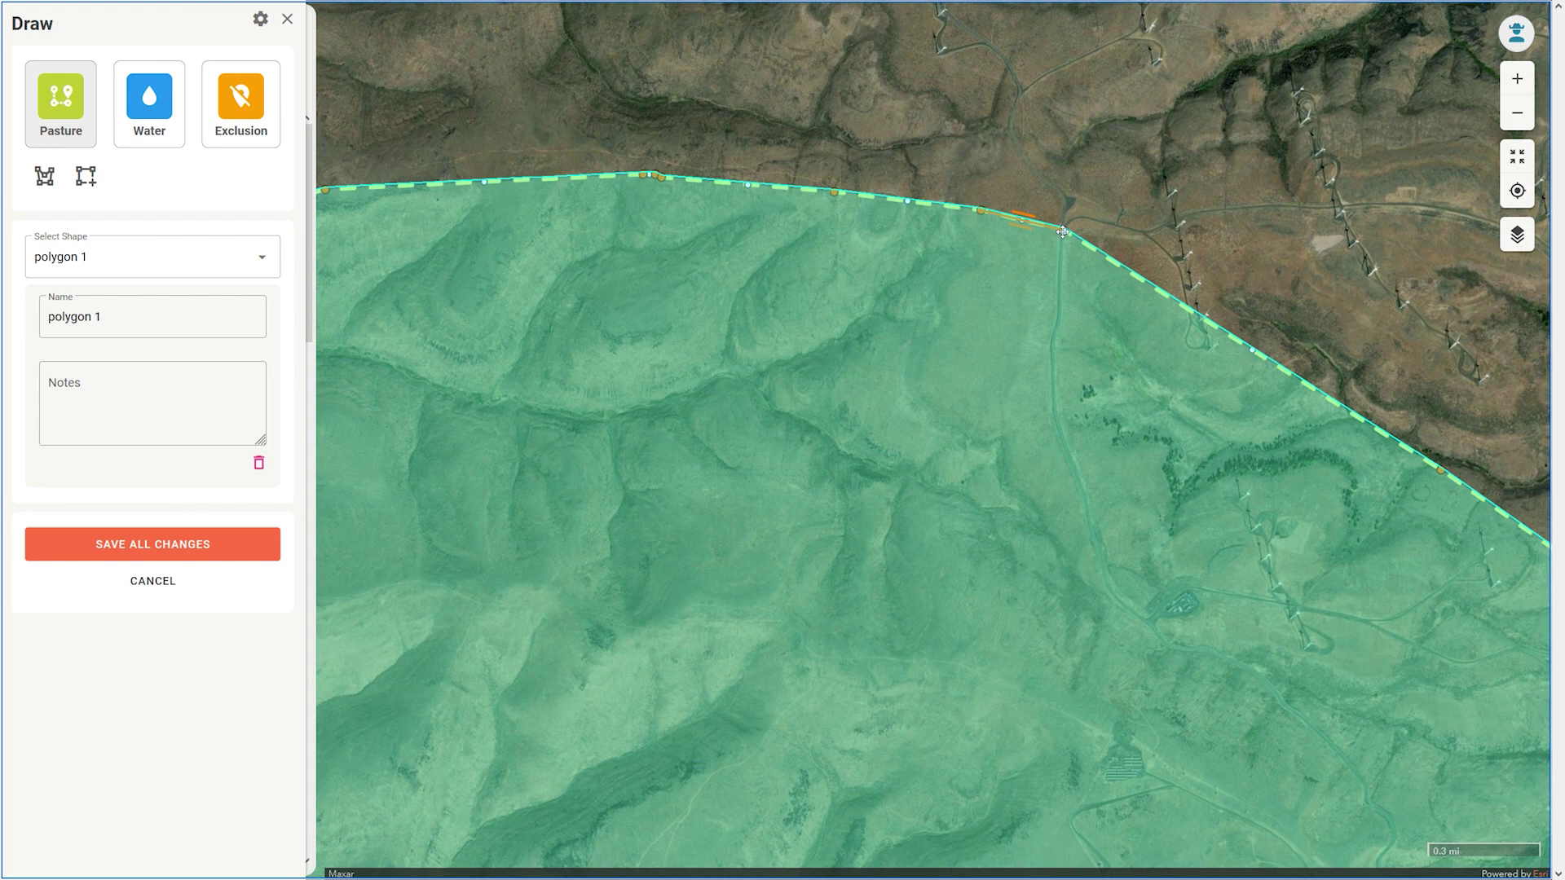
drag(1063, 233, 1064, 232)
Step: Add three boundary points southeast of the road junction, running between the wind turbines and the tree line, and save all changes
drag(1256, 352, 1134, 362)
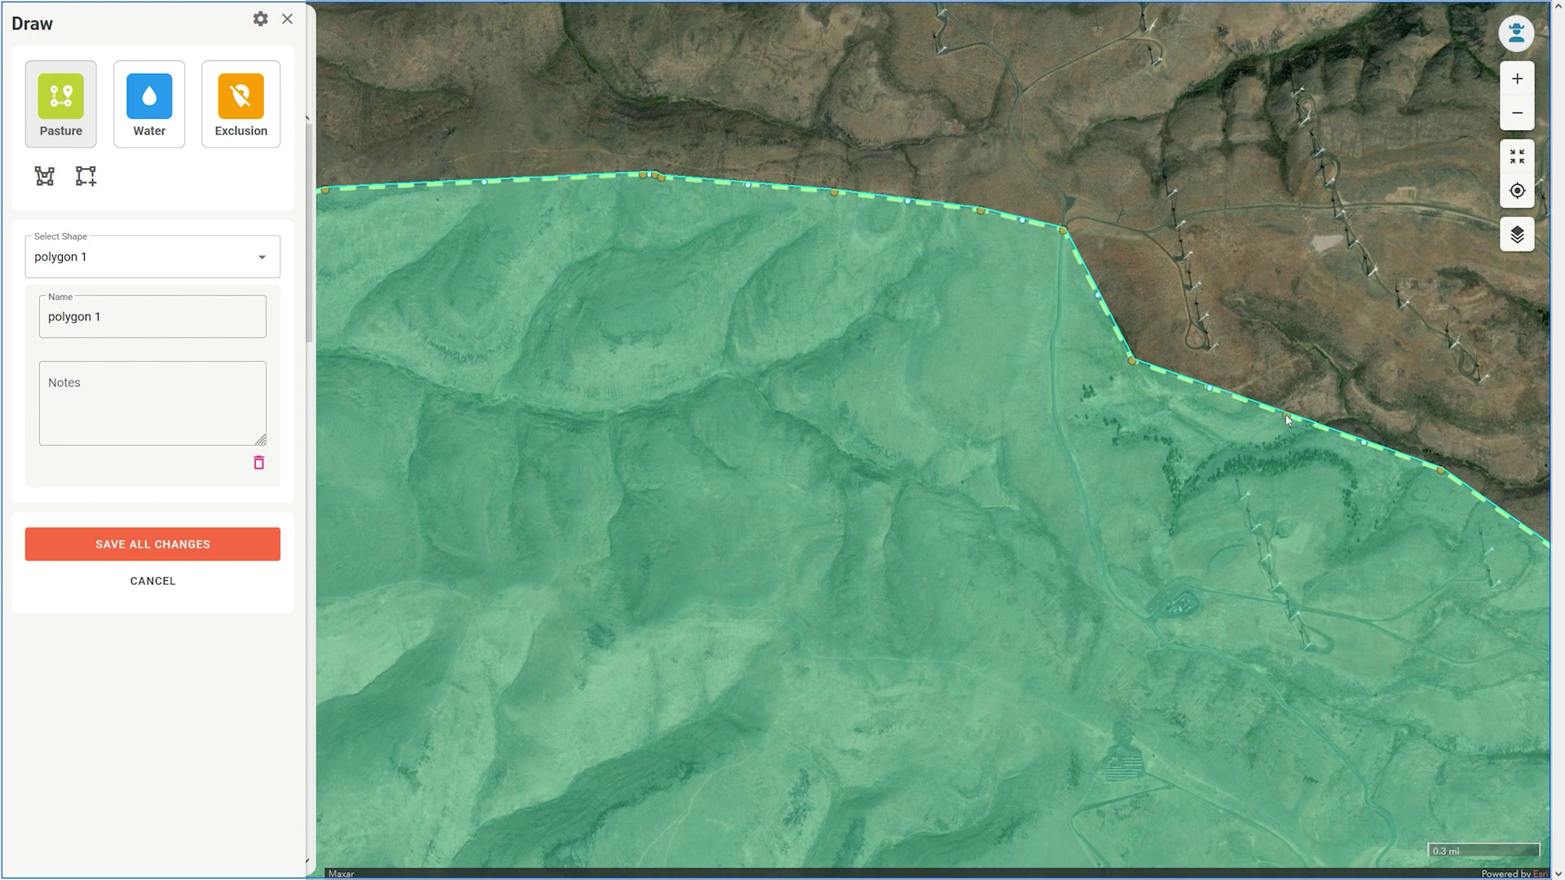
drag(1288, 419, 1192, 395)
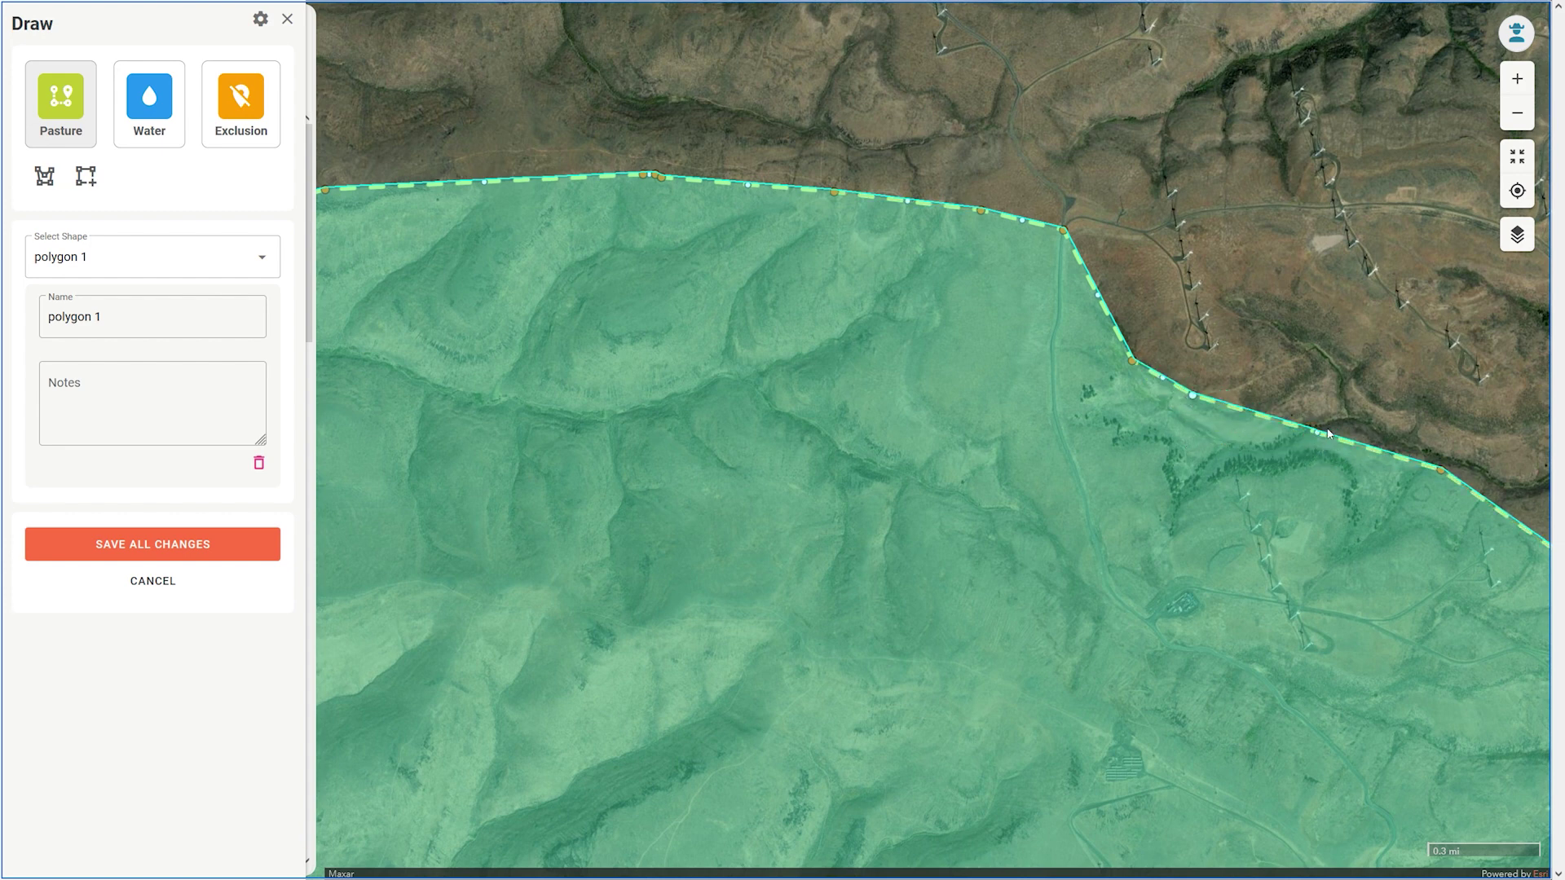
drag(1318, 437, 1268, 381)
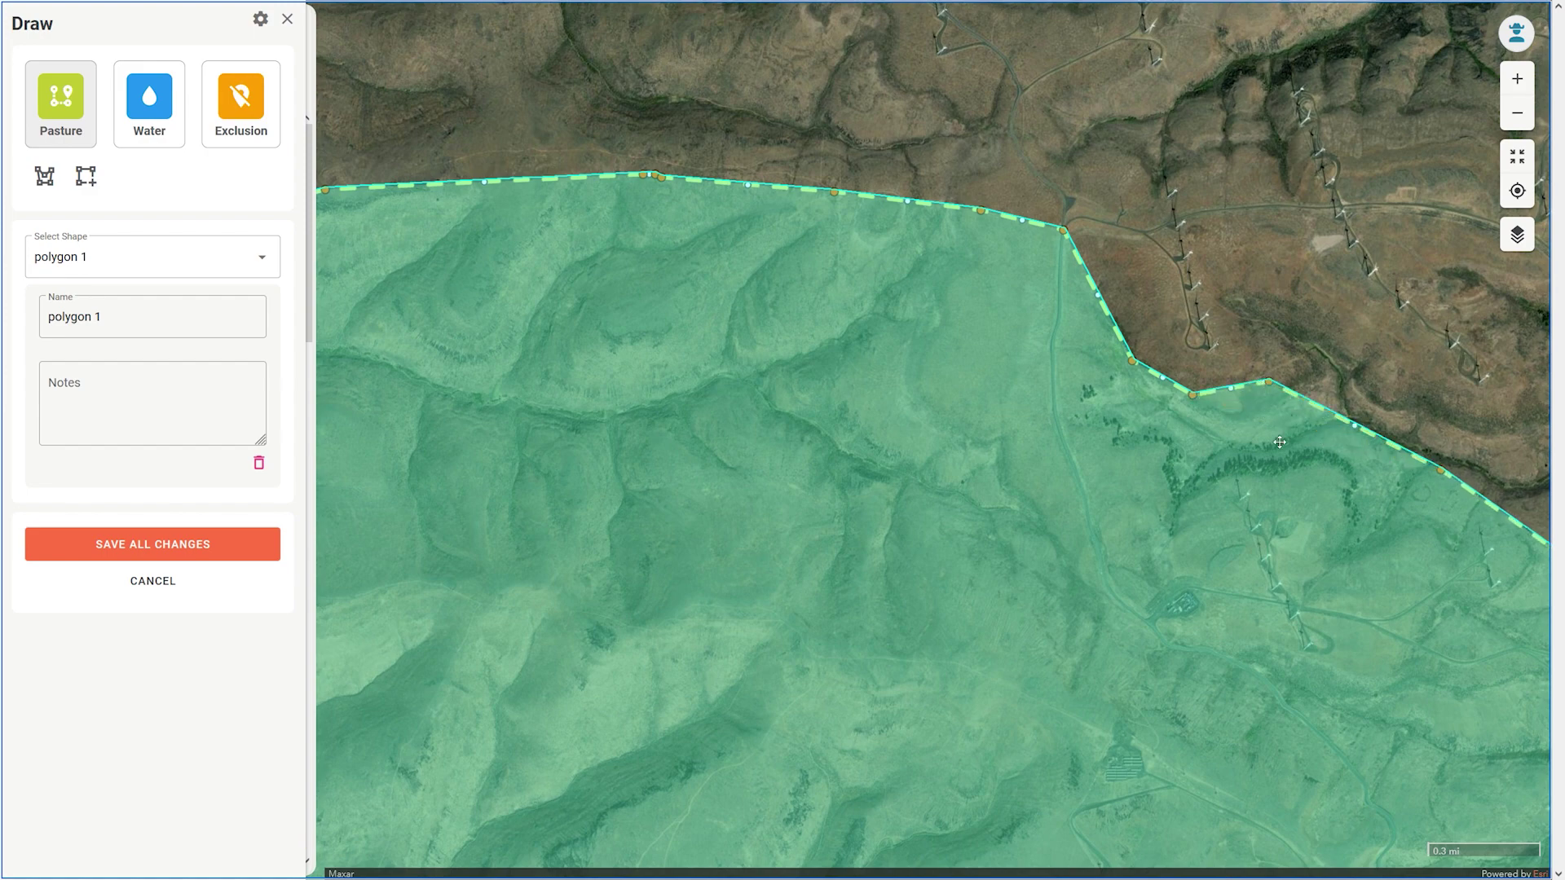
click(1286, 343)
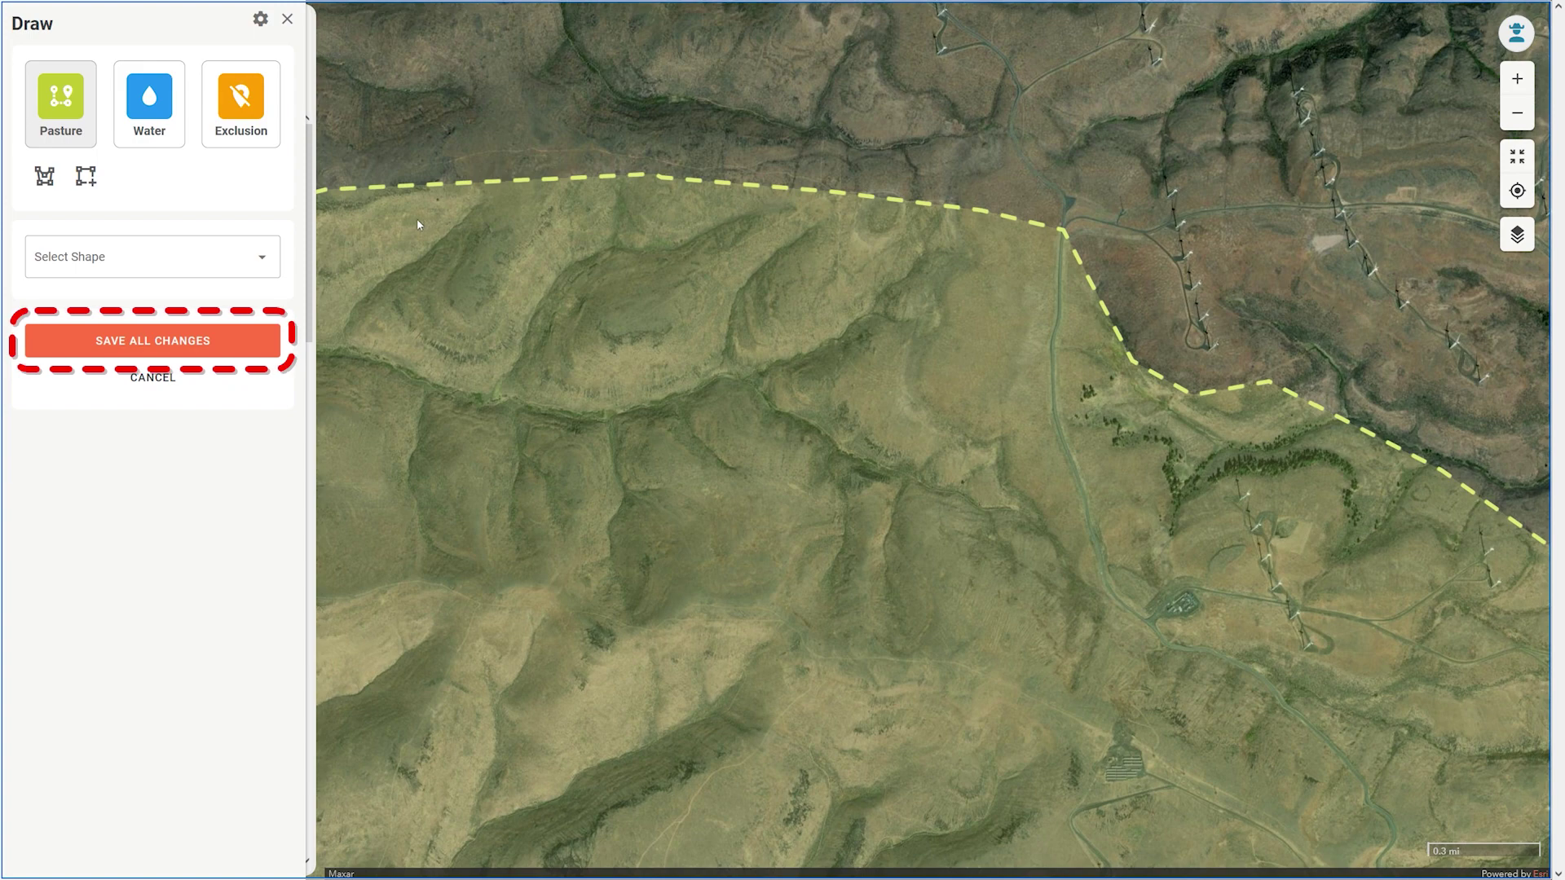
click(104, 344)
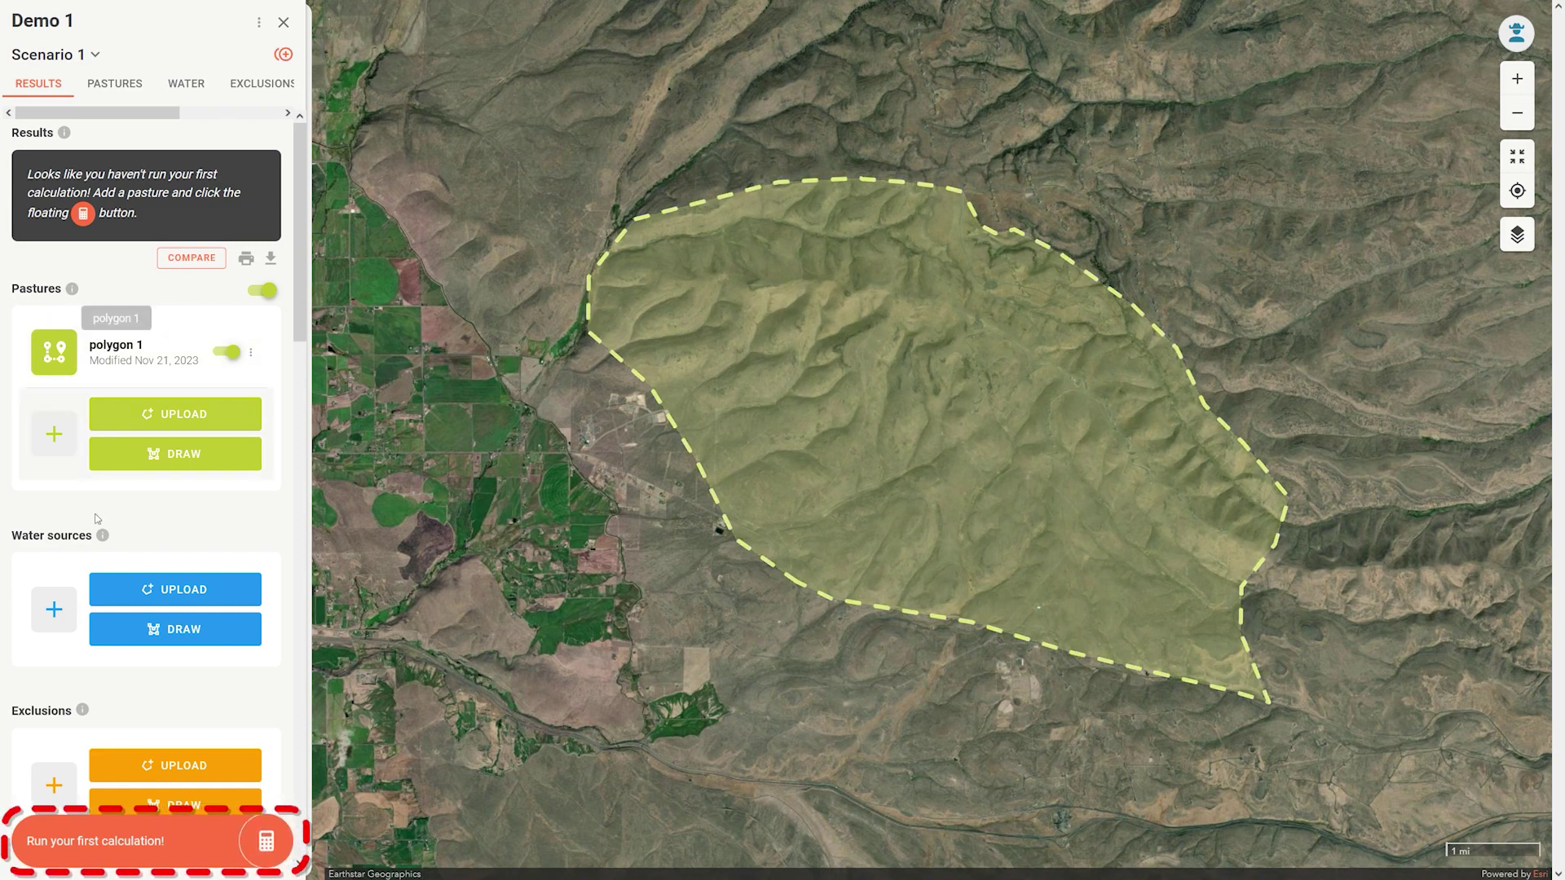
Step: Run the first stocking rate calculation for Scenario 1 and dismiss the results summary
click(268, 841)
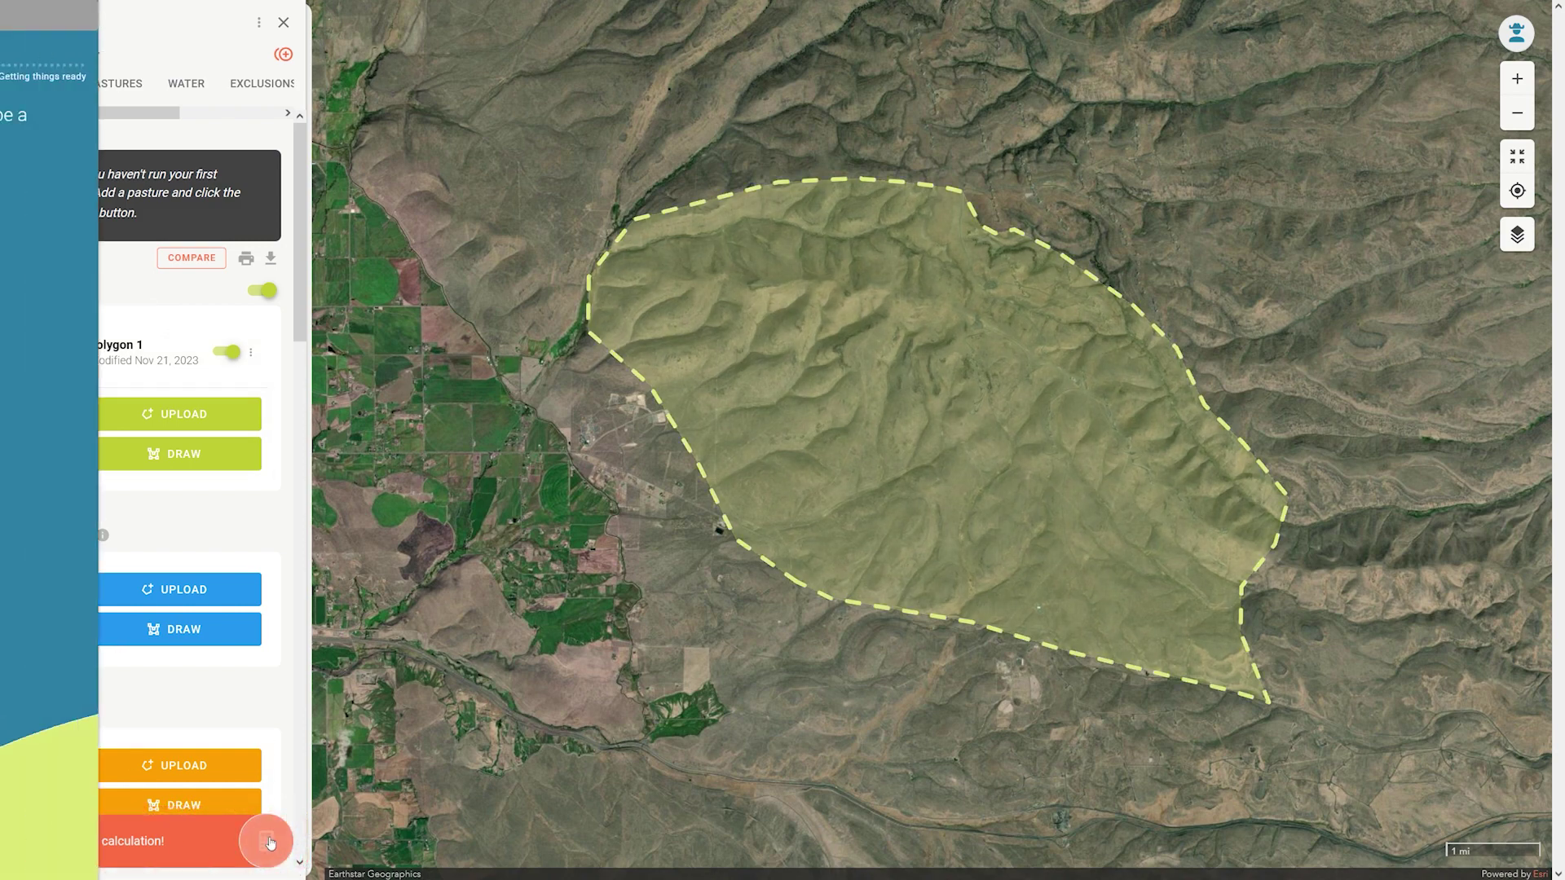
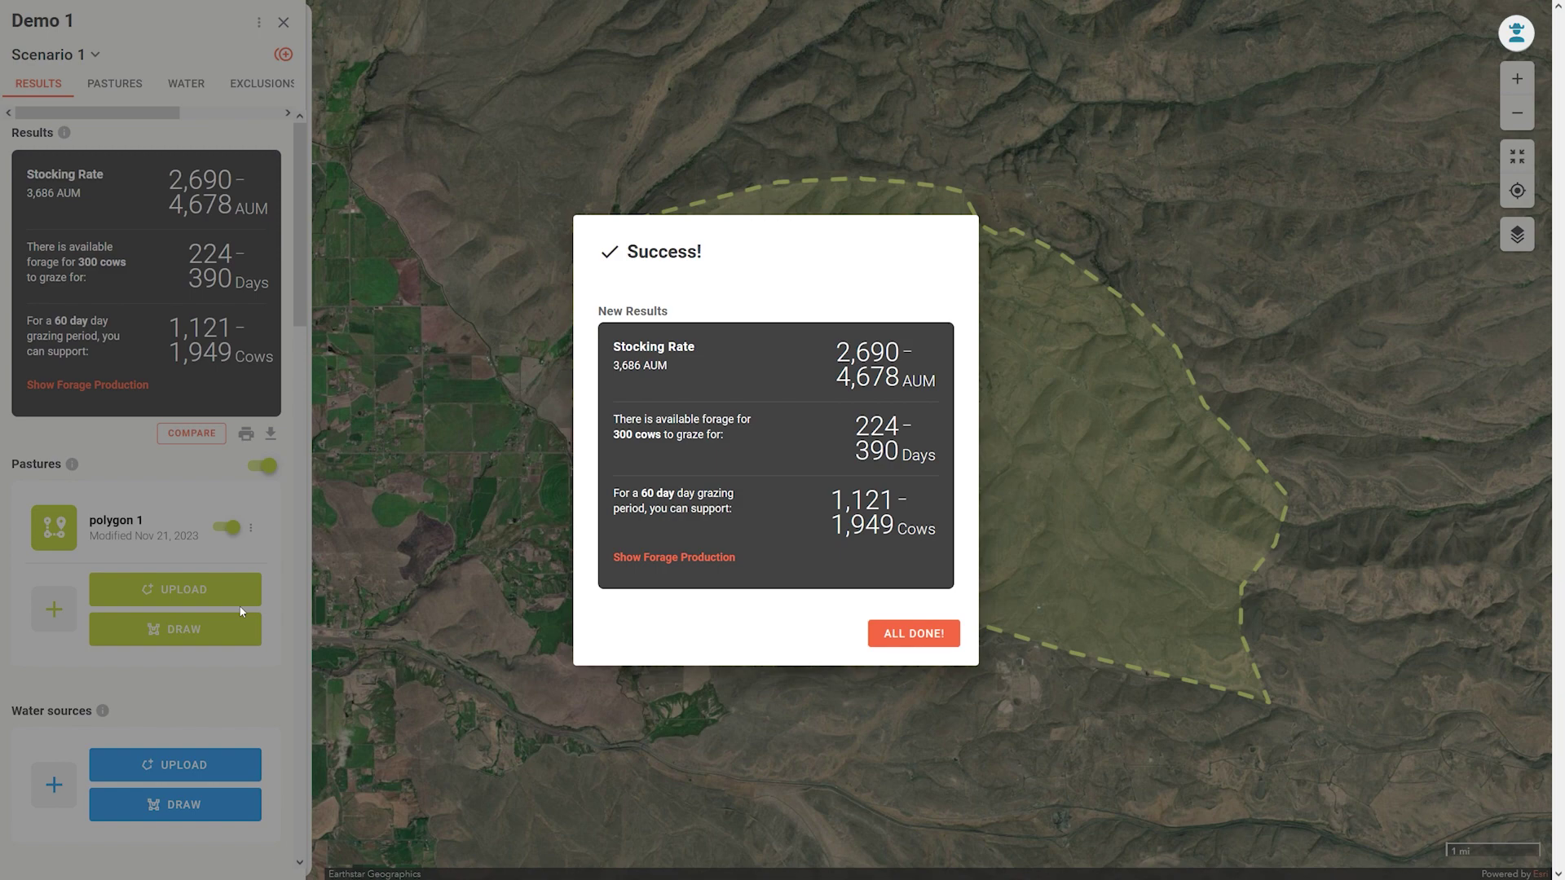
click(913, 633)
Step: Review the scenario's animal and land details, return to the results and show the forage production
drag(85, 113, 199, 121)
click(202, 83)
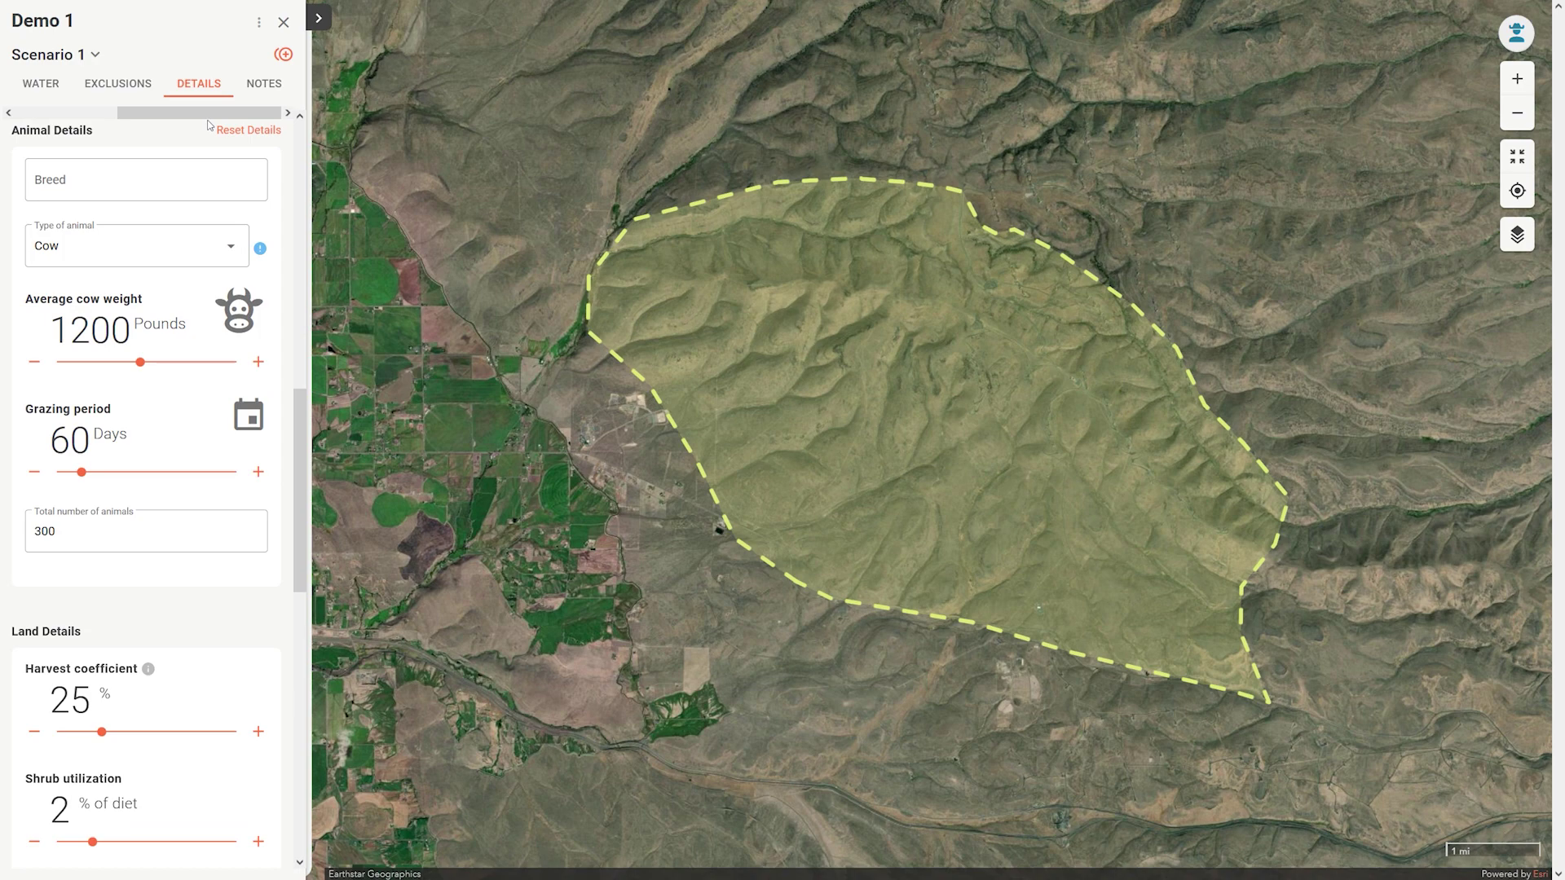
drag(206, 114, 103, 115)
click(46, 86)
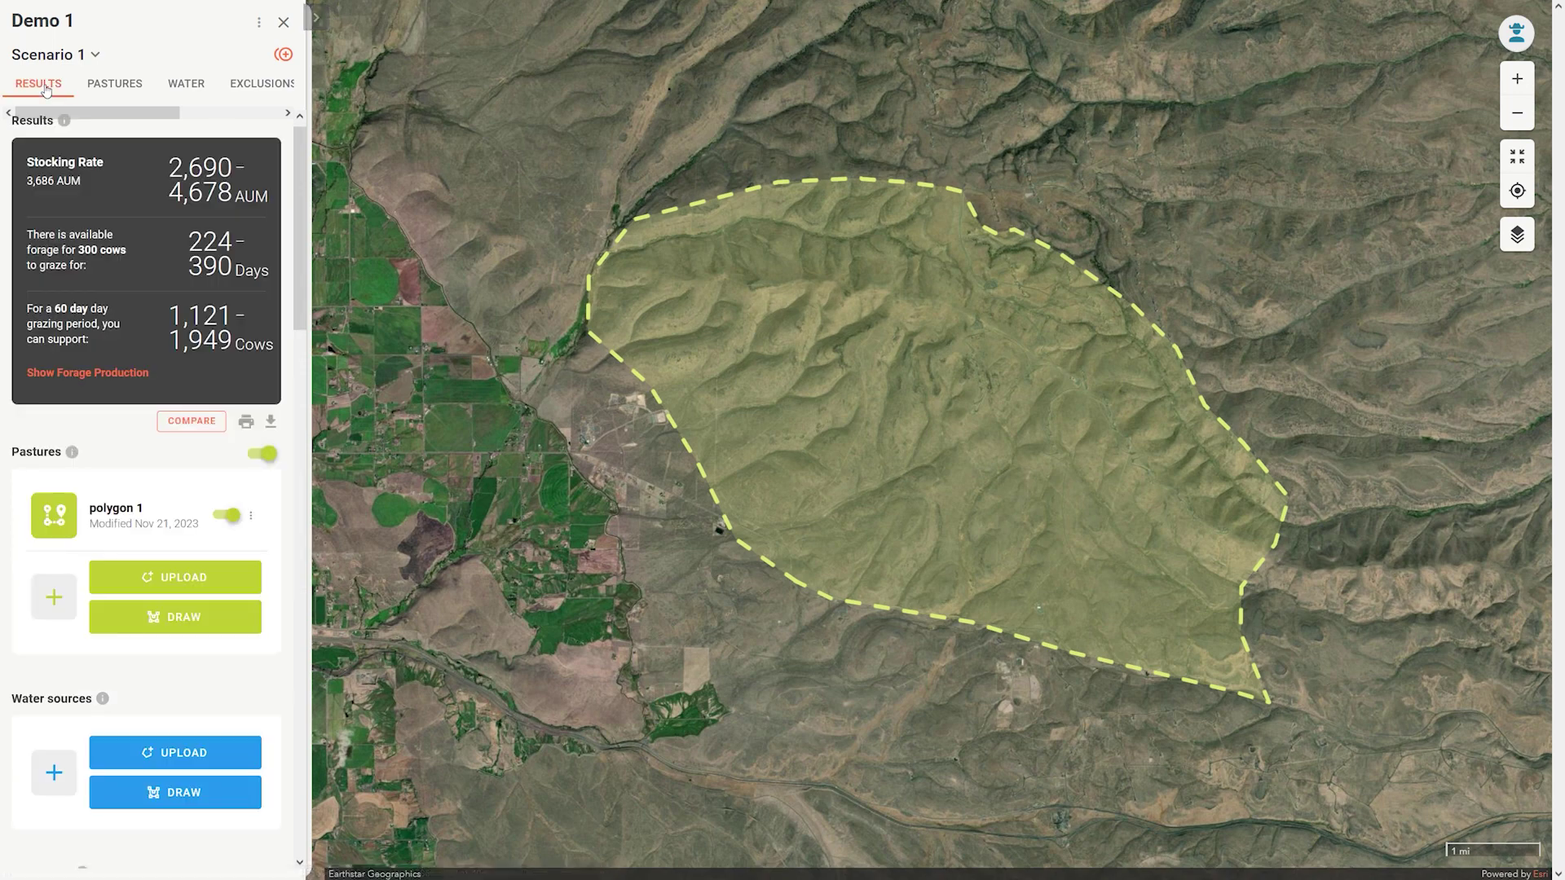
drag(302, 151, 289, 123)
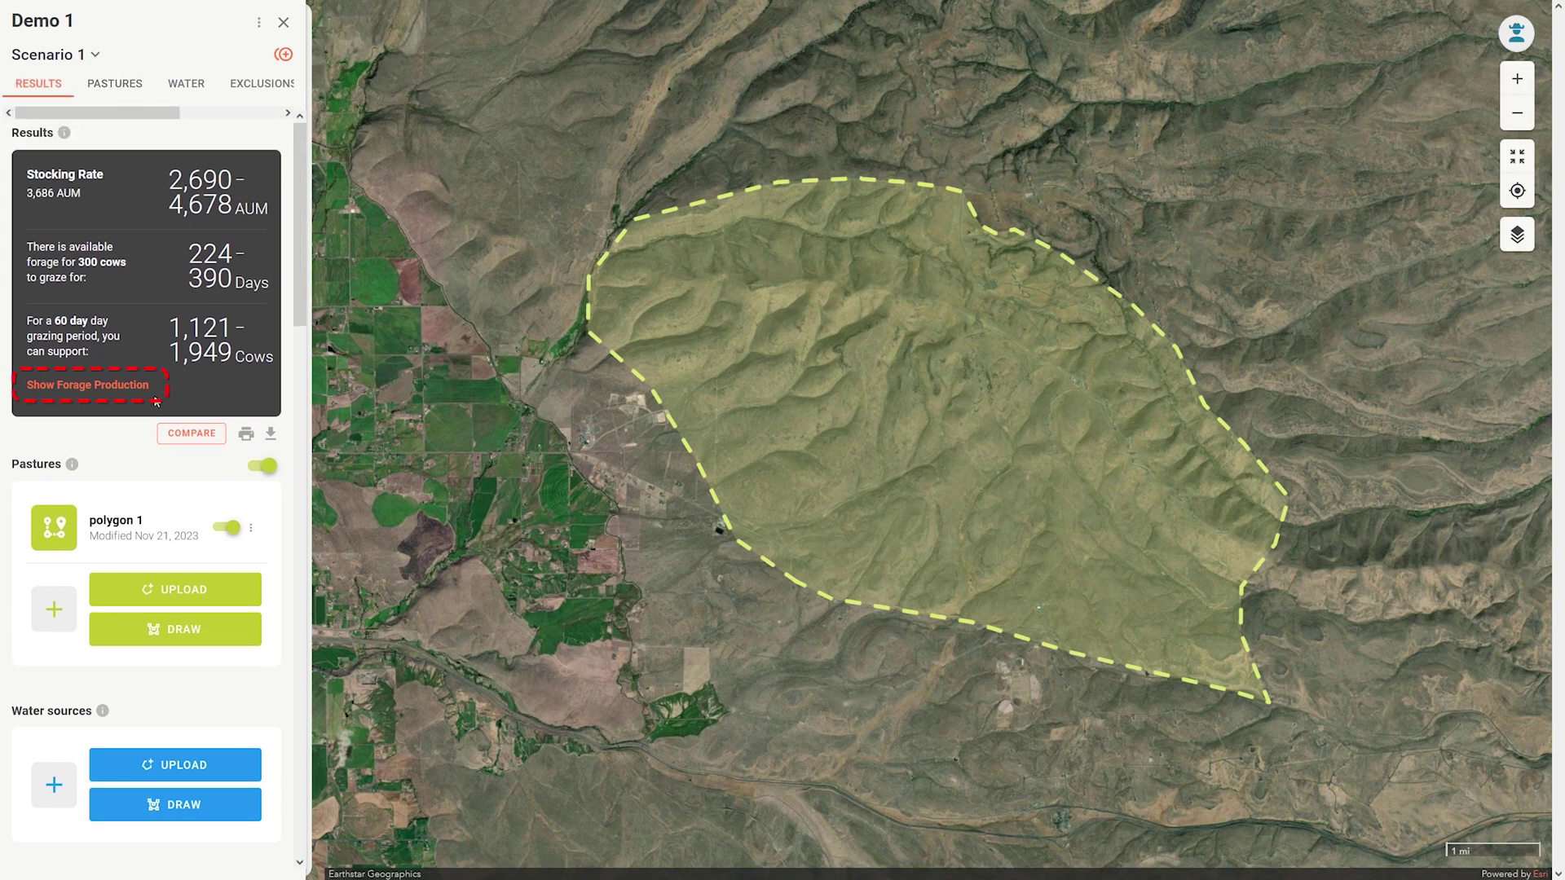
click(76, 394)
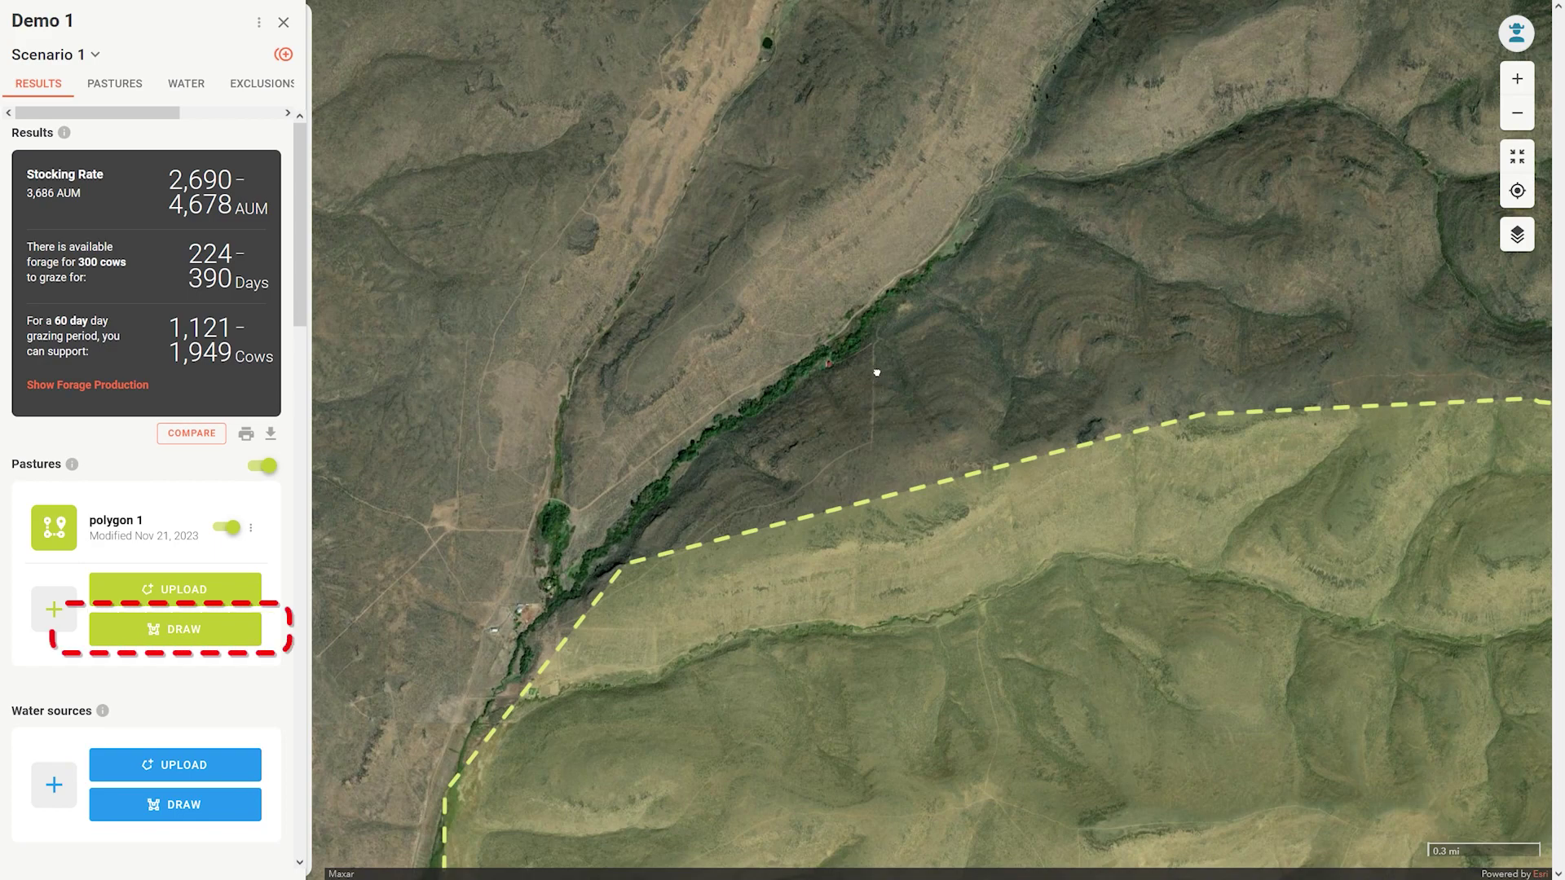
Step: Draw a second, five-point pasture polygon from polygon 1's northwestern corner, along the north side of the tree-lined creek and back to the shared boundary
drag(873, 360, 901, 402)
click(181, 629)
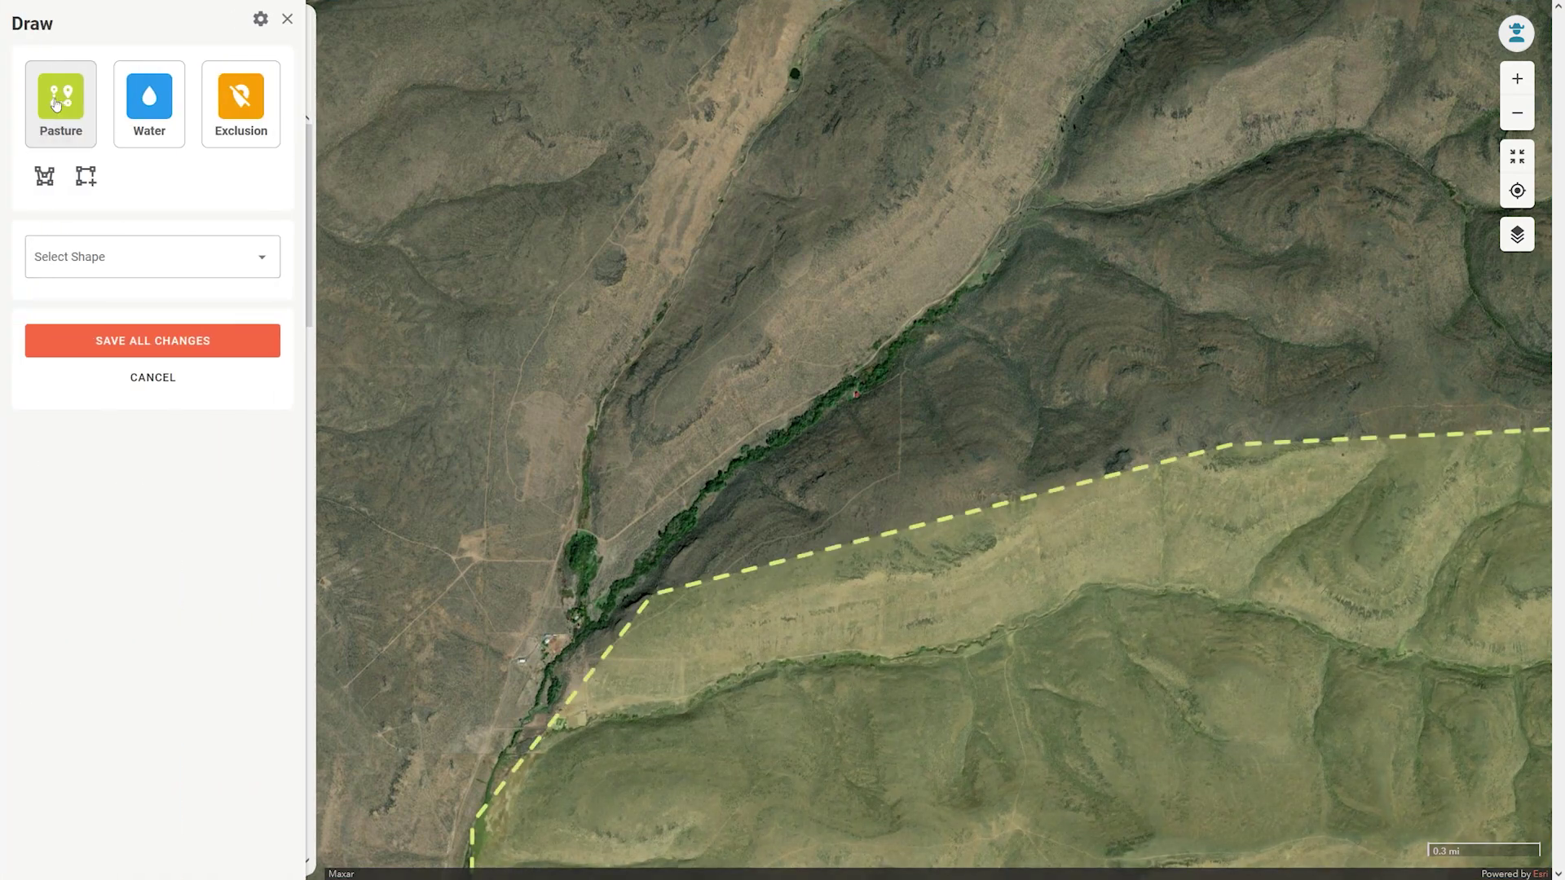
click(44, 174)
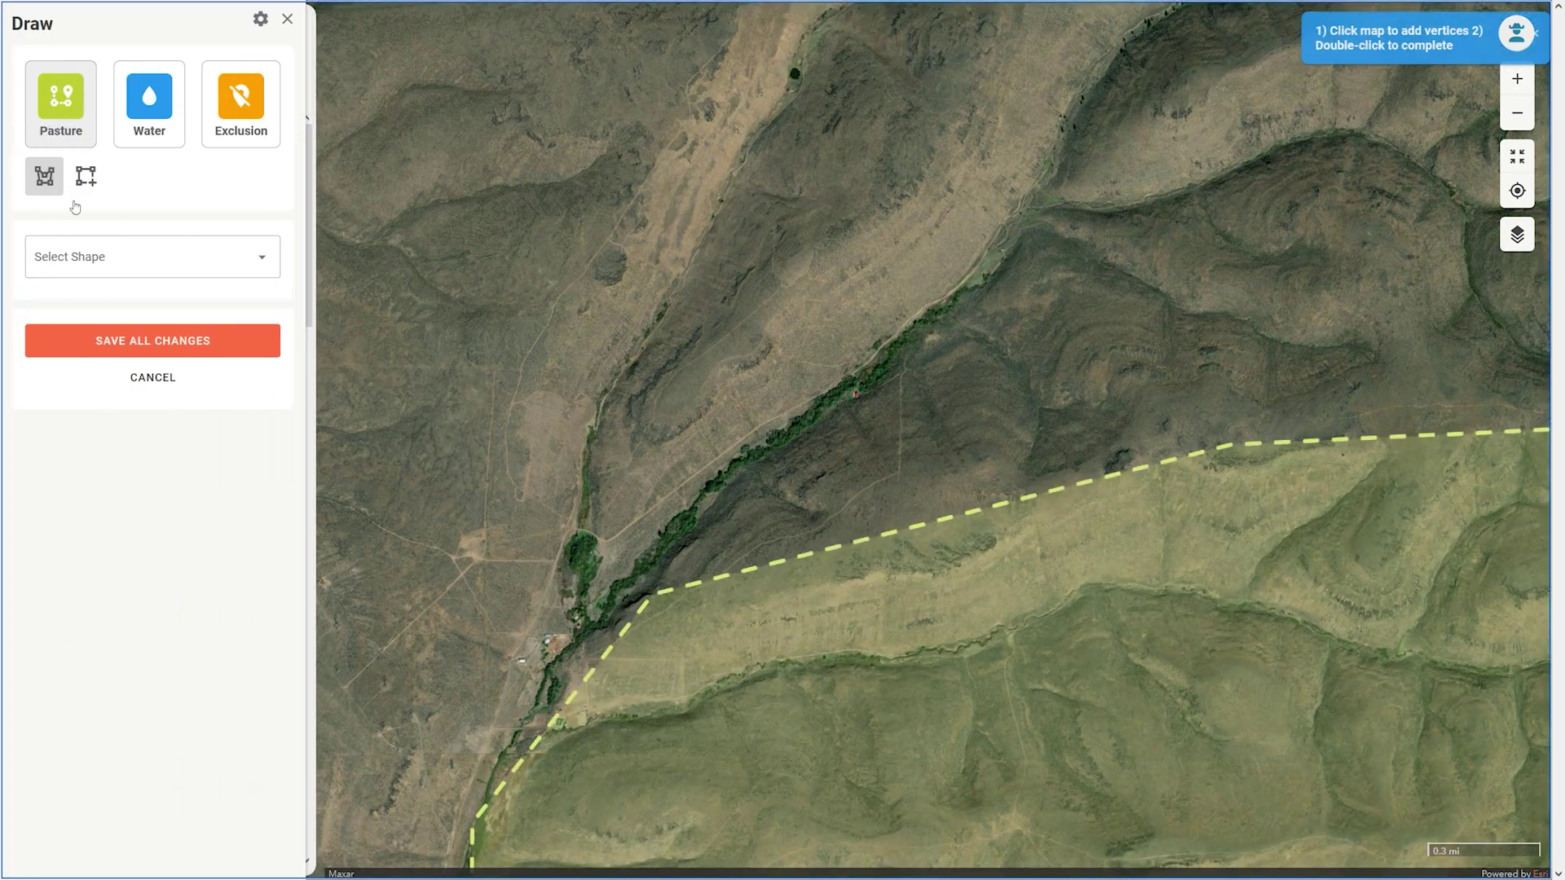
click(652, 595)
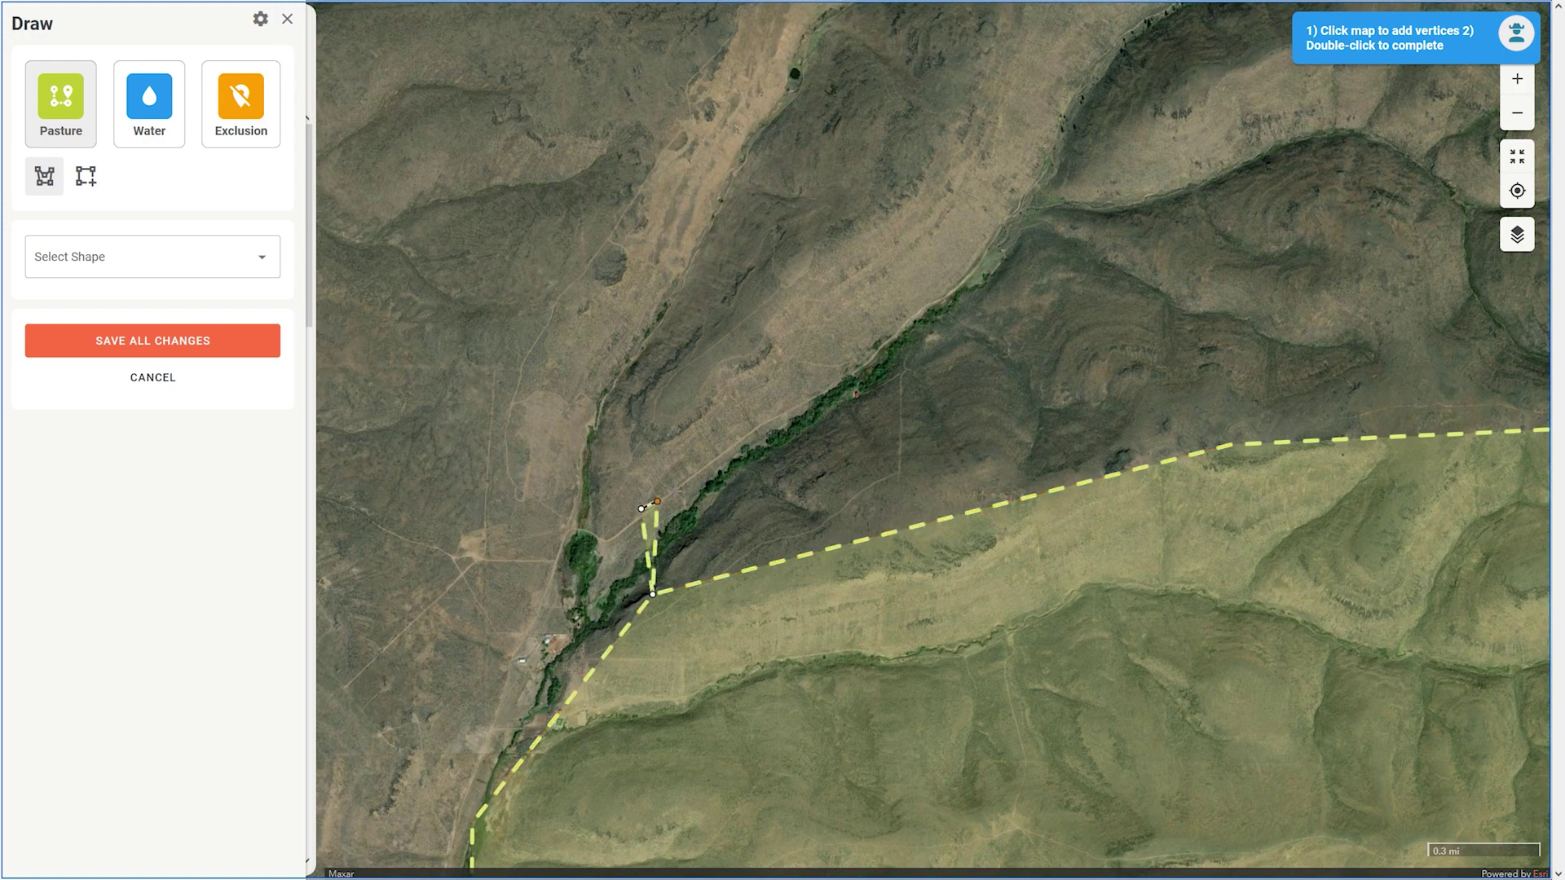
click(641, 509)
click(764, 421)
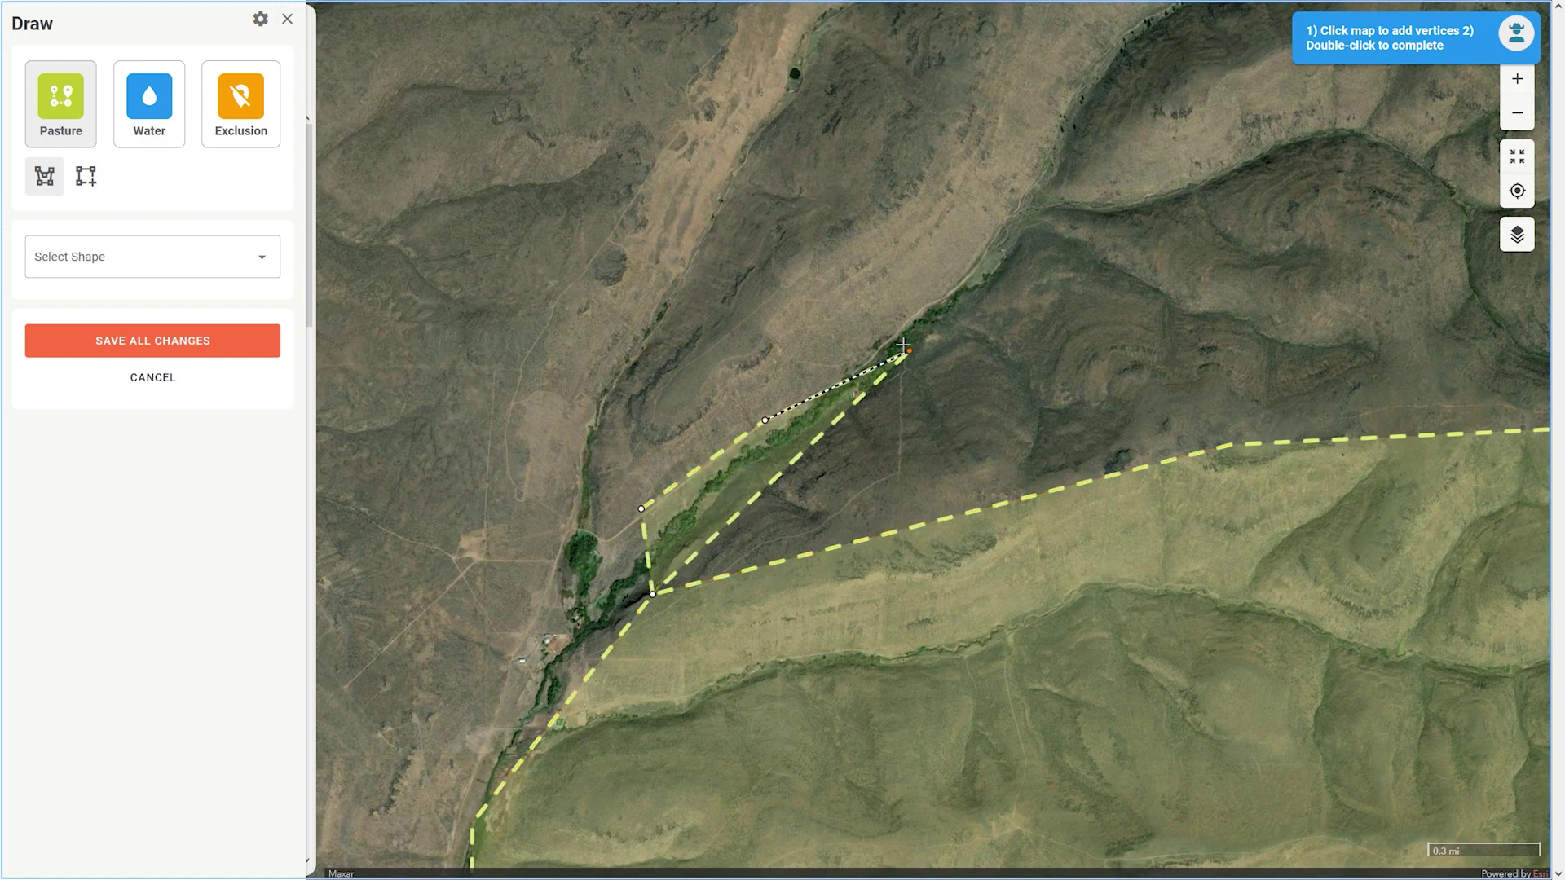
click(897, 333)
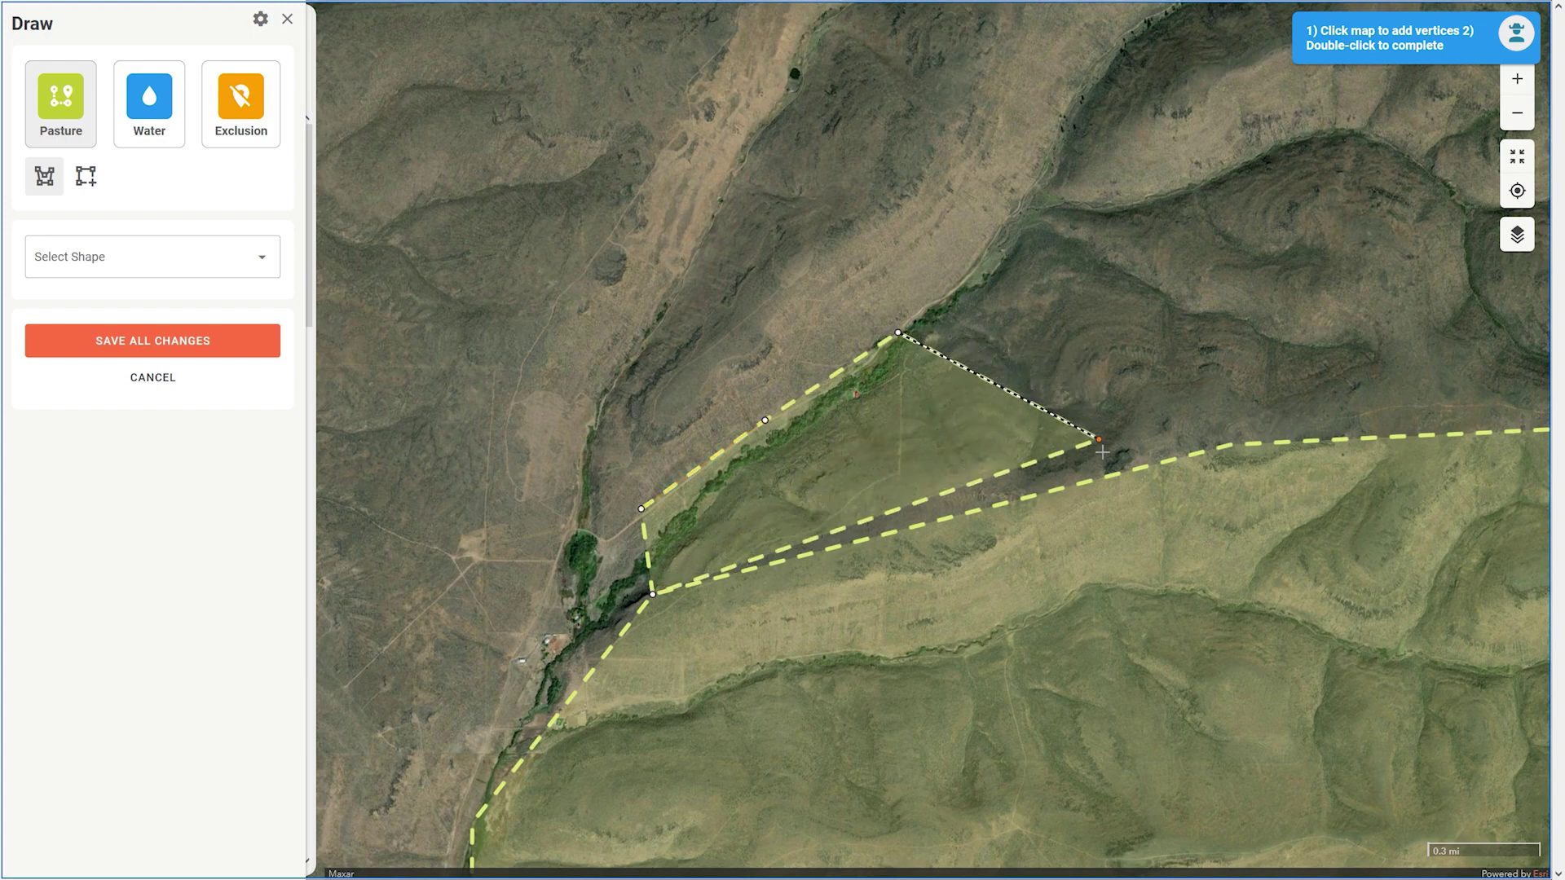
double_click(1051, 490)
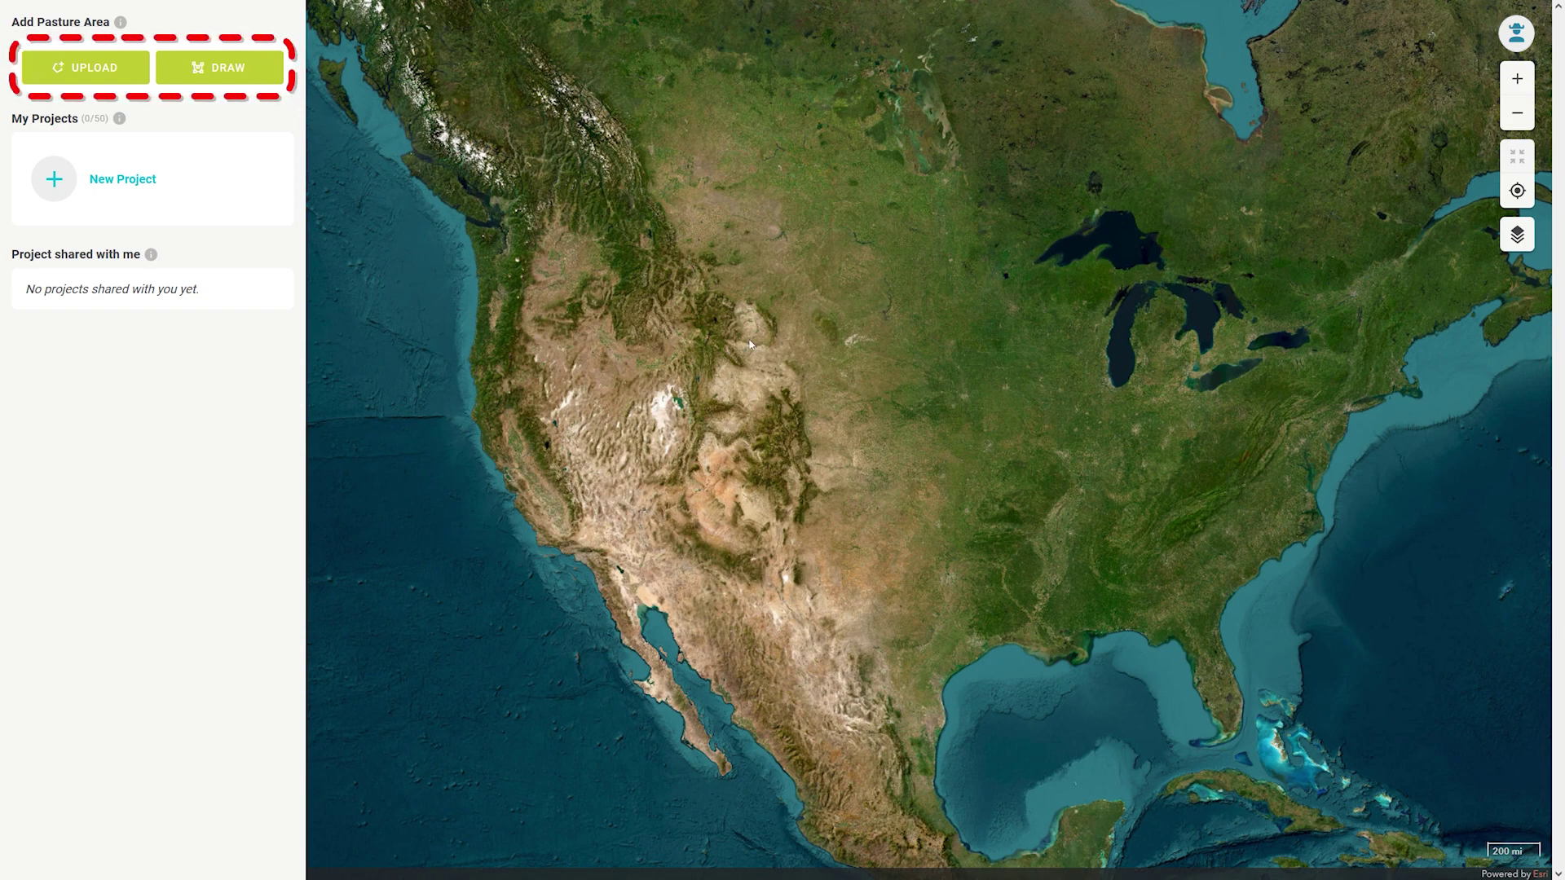
Step: Upload the pasture file SWH pasture.kml as new map content, skipping the attribute mapping
click(82, 67)
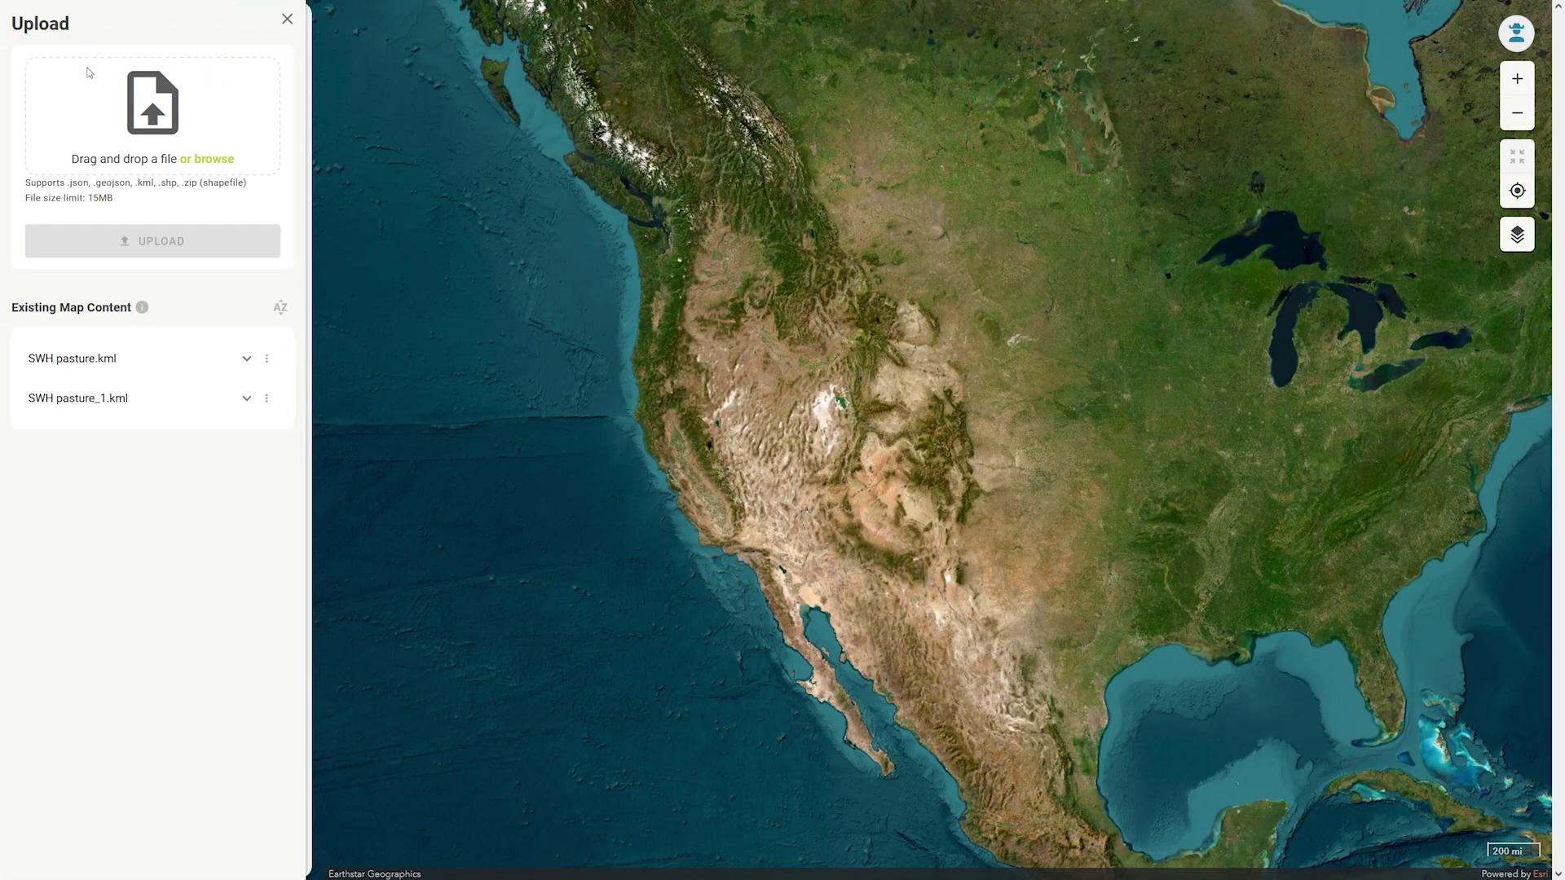
click(201, 166)
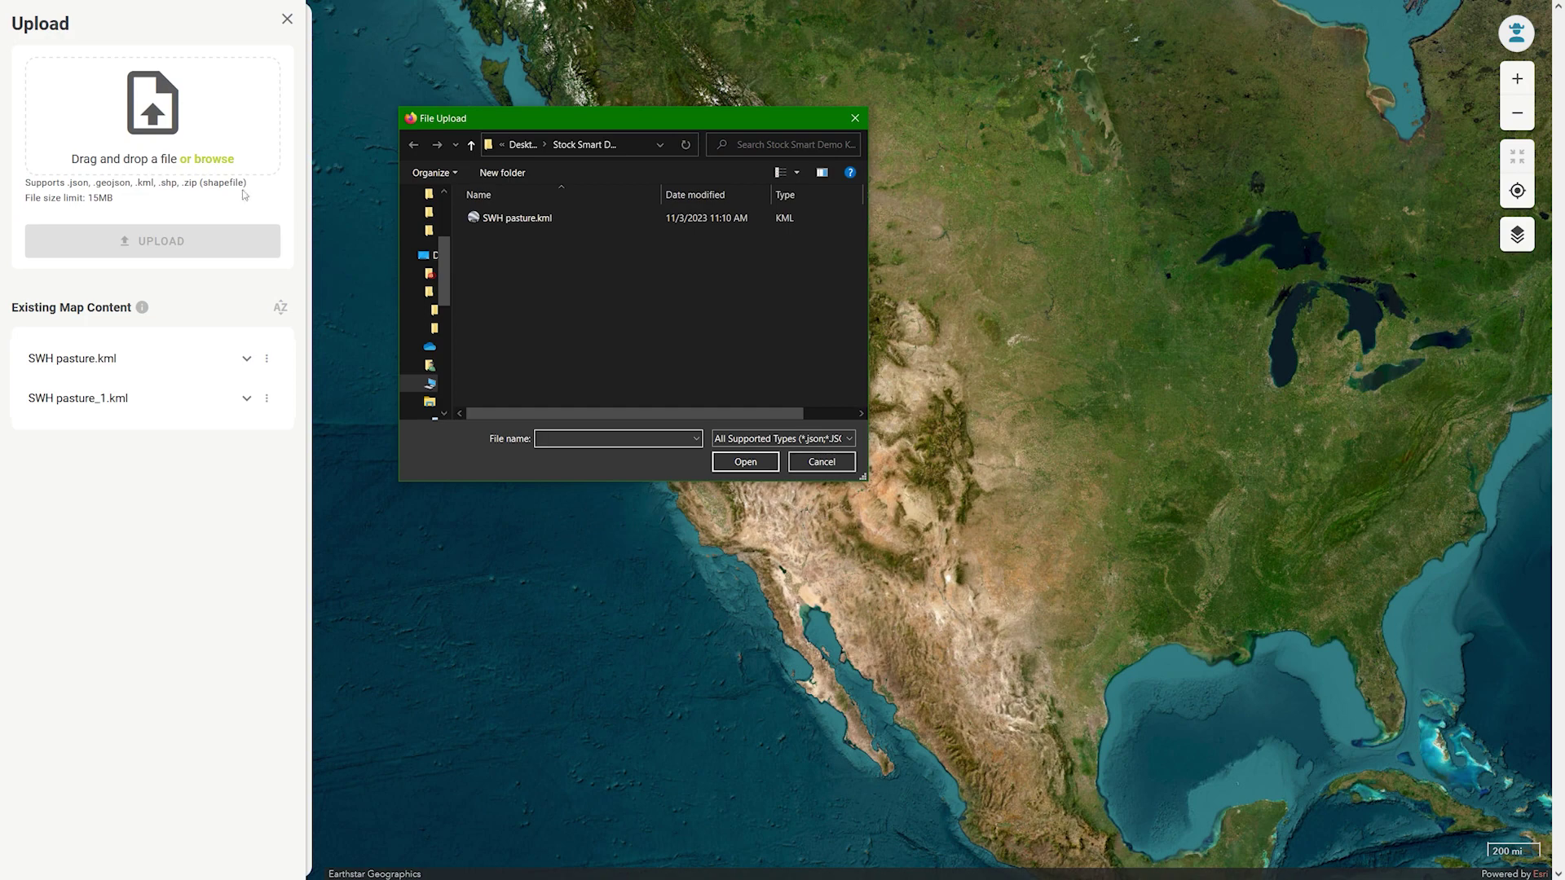
click(512, 219)
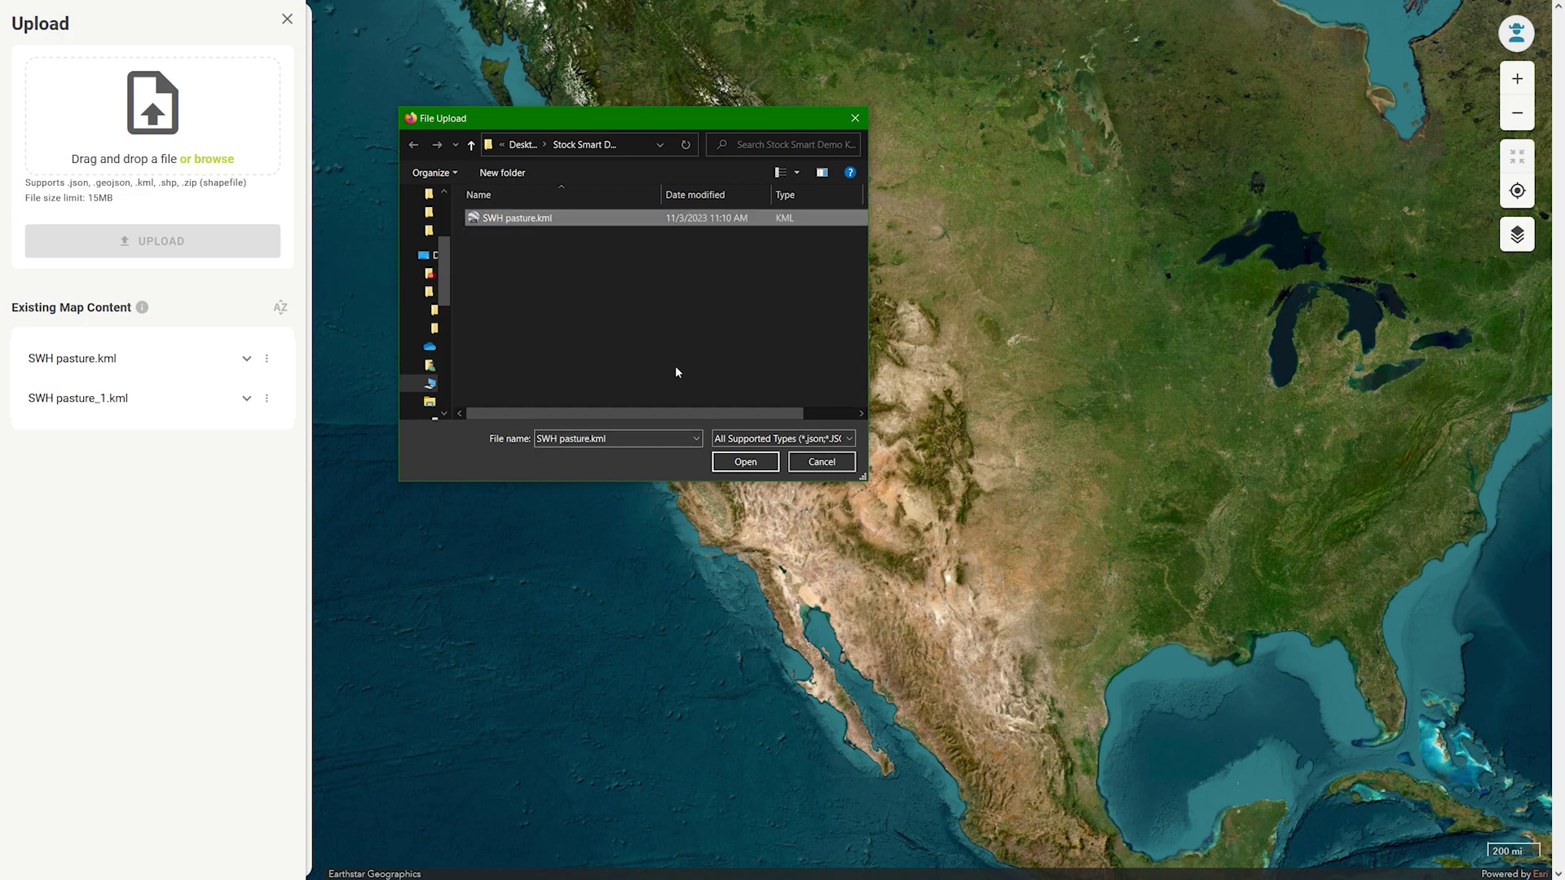
click(764, 468)
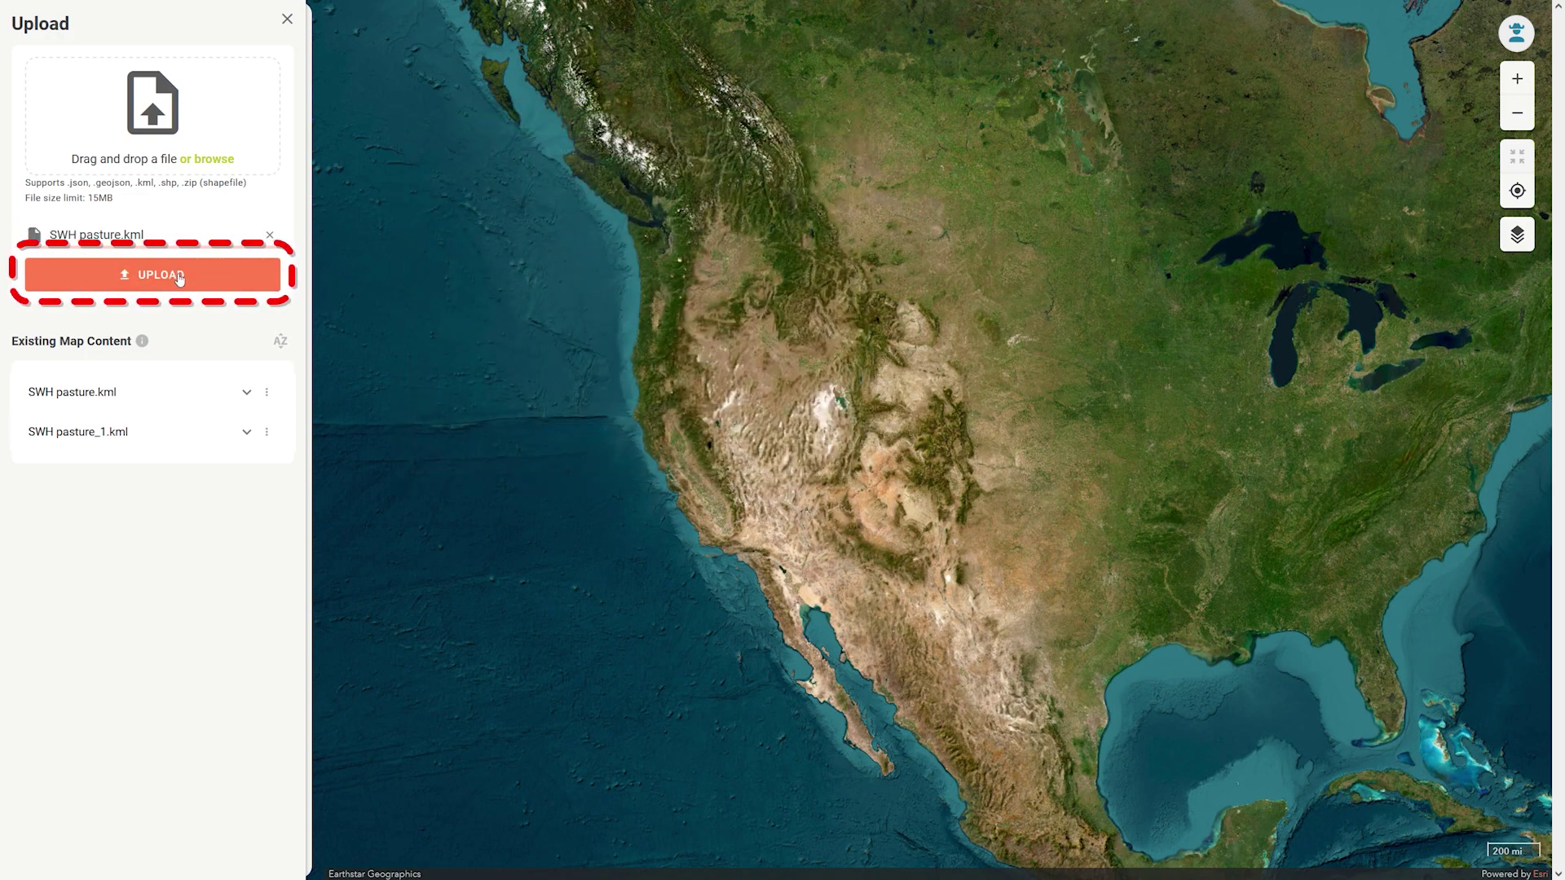
click(179, 279)
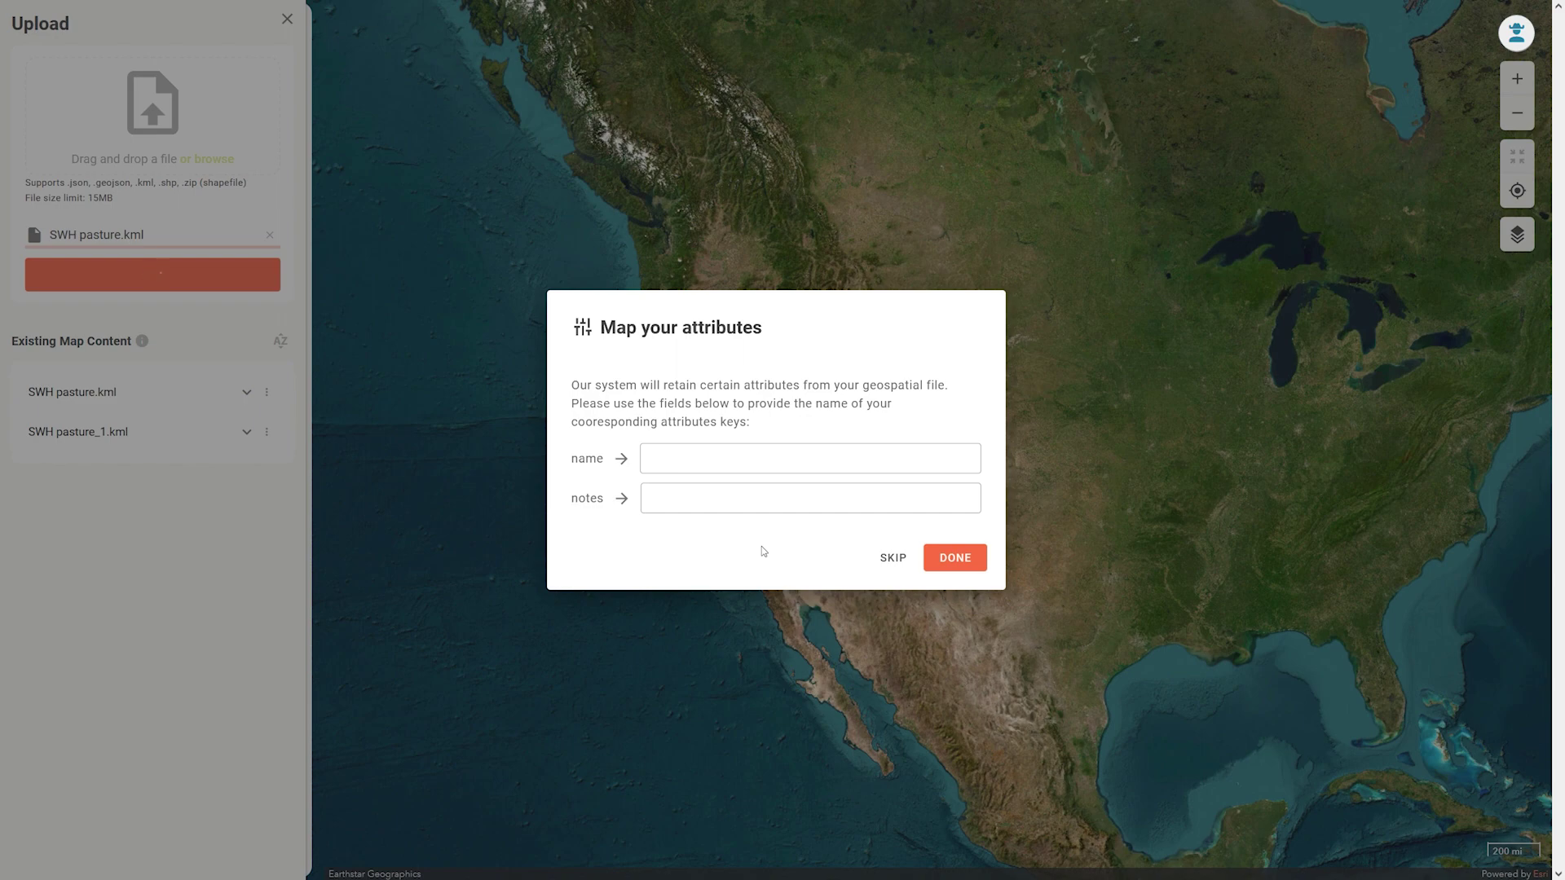
click(893, 558)
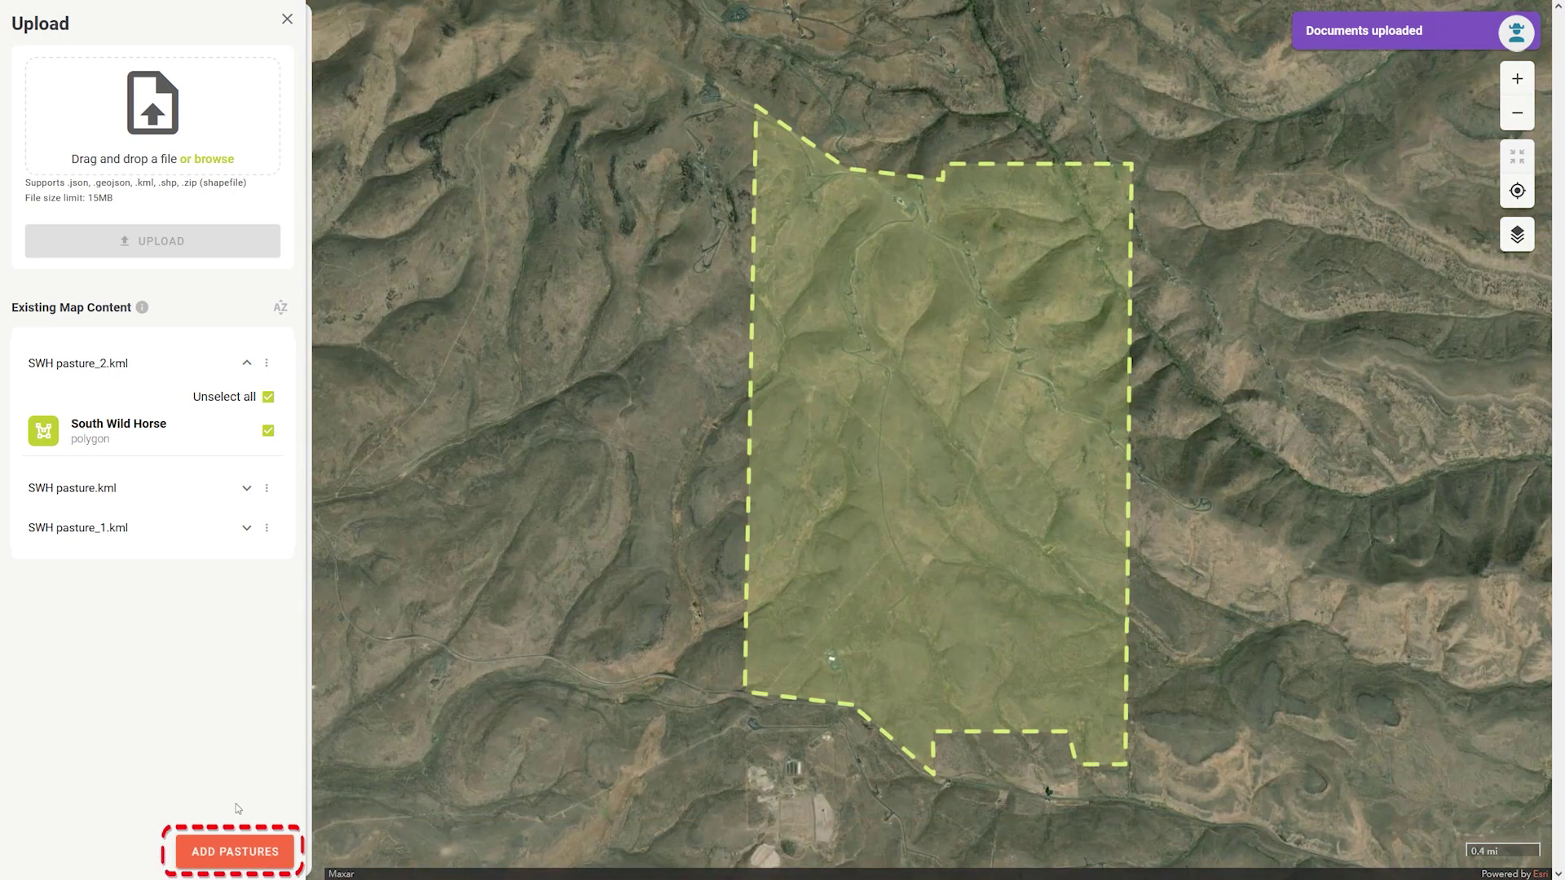
Step: Add the uploaded South Wild Horse pasture to a temporary project and run its first stocking rate calculation
click(238, 853)
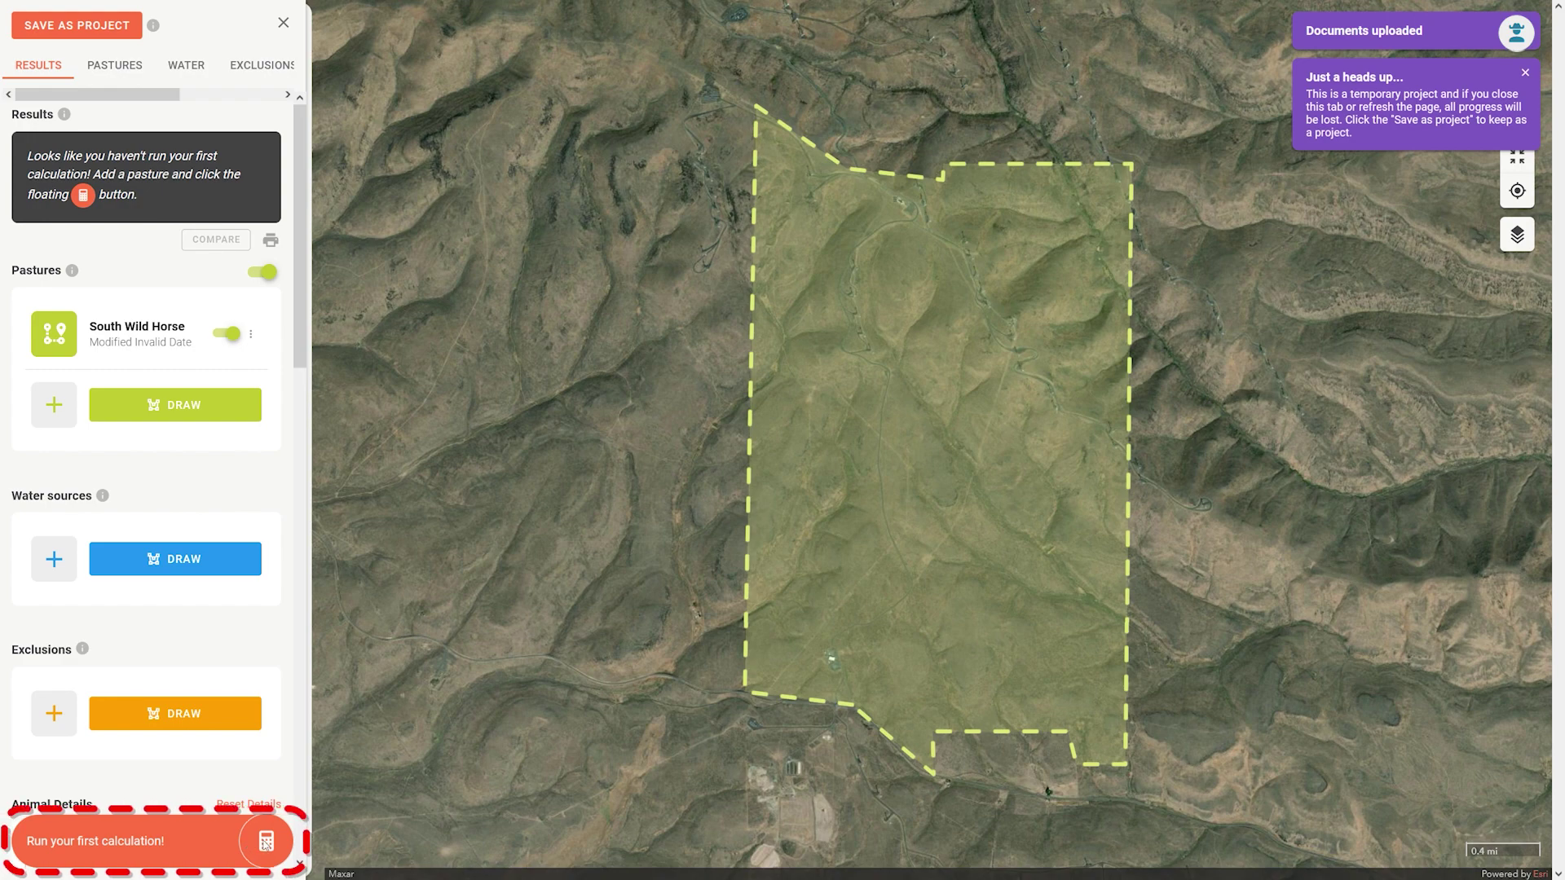
click(266, 842)
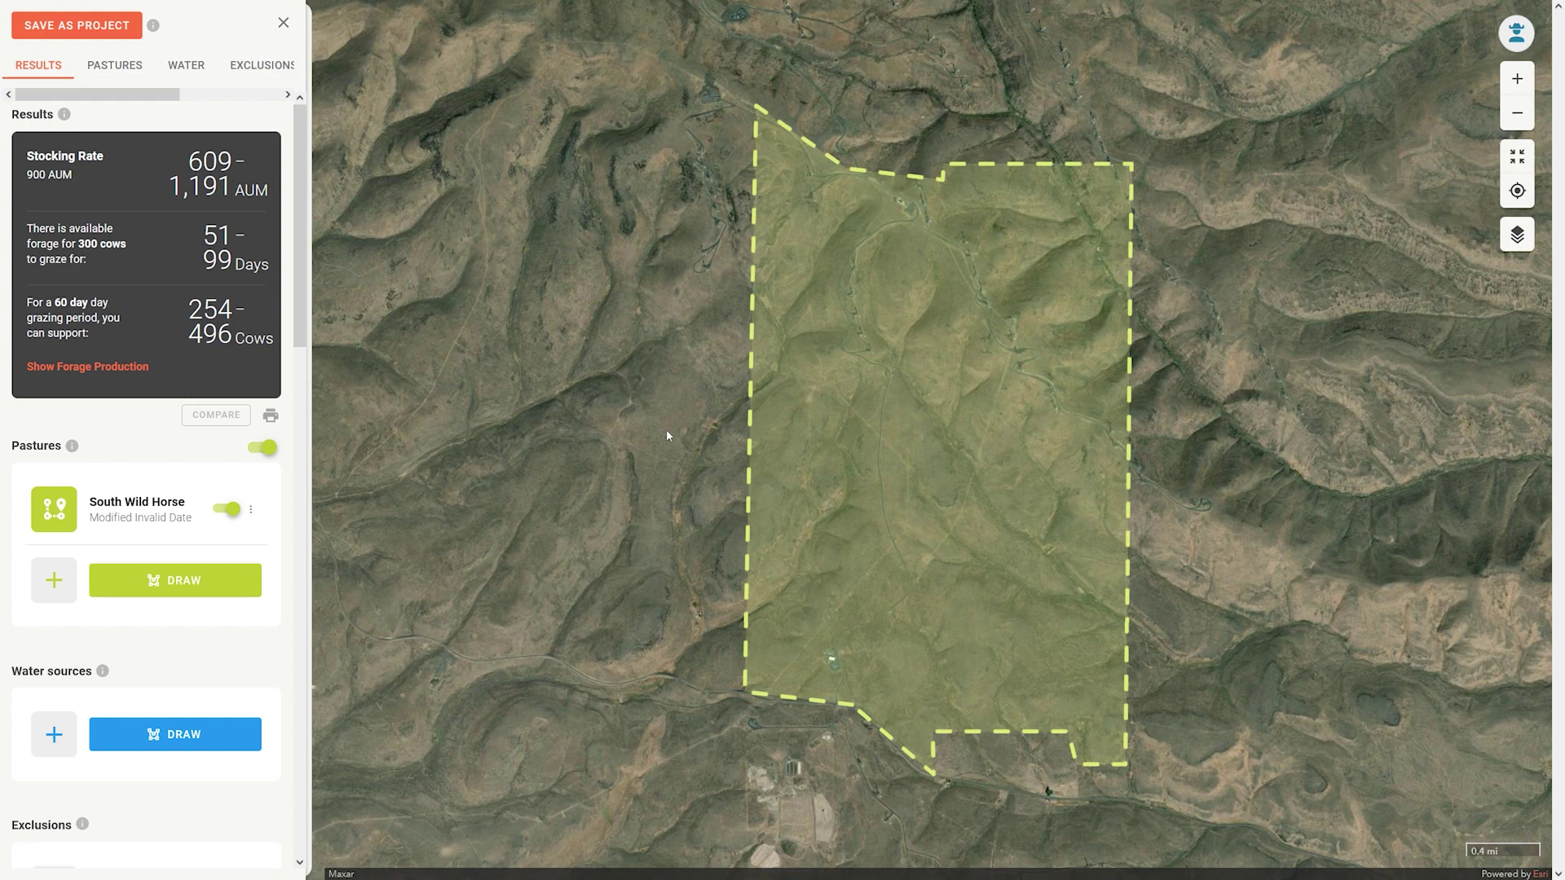
Step: Place a water source point beside the bare patch on the dirt trail, northeast of the building in the southern part of South Wild Horse
scroll(856, 667, up, 4)
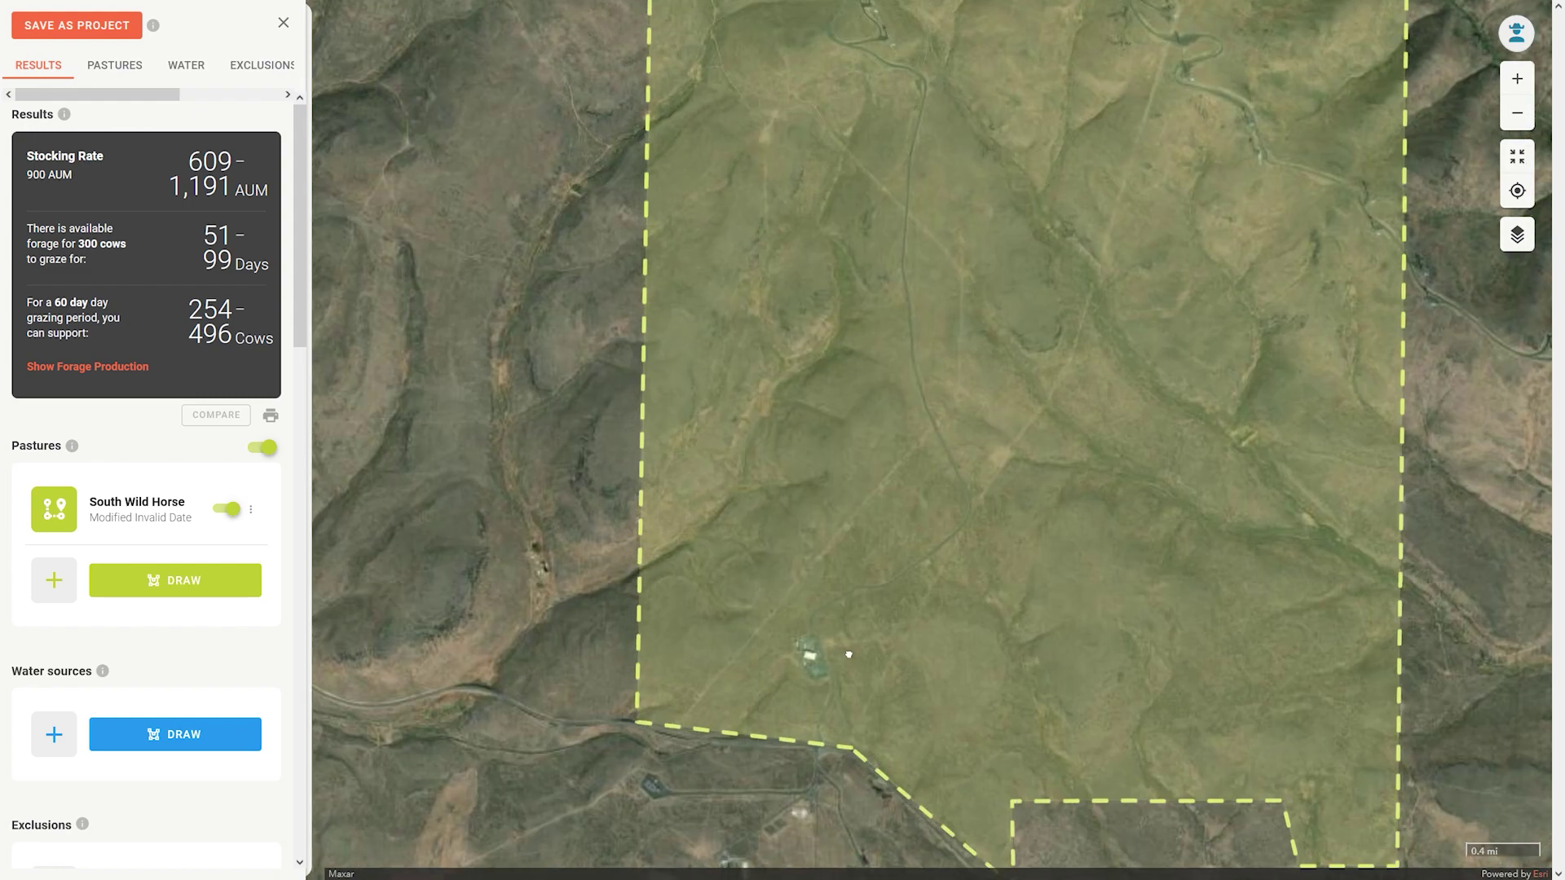
drag(1118, 359, 937, 397)
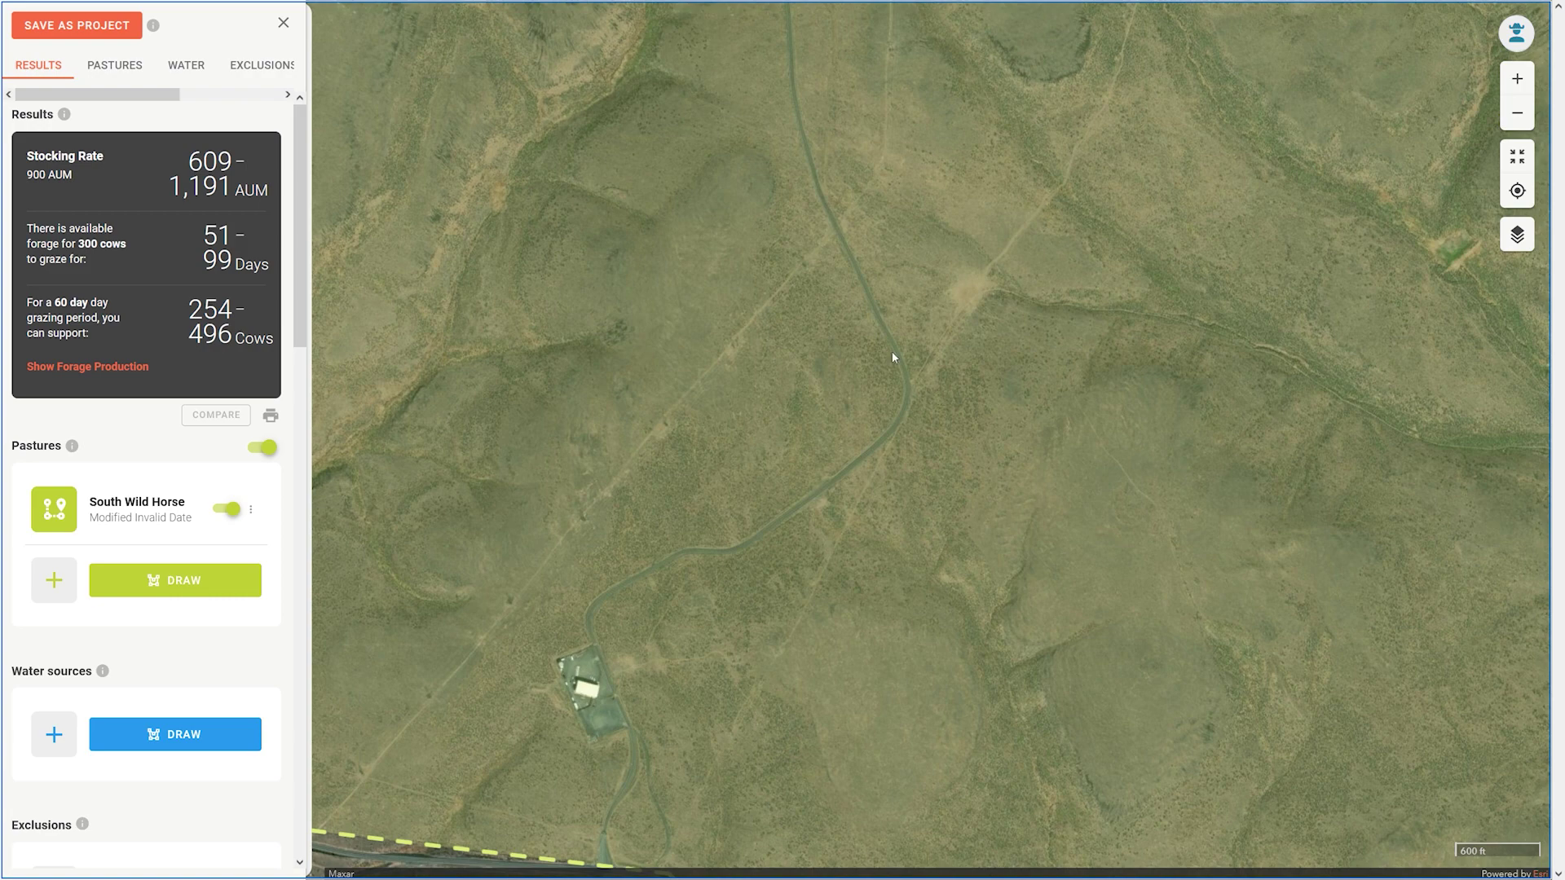
click(174, 70)
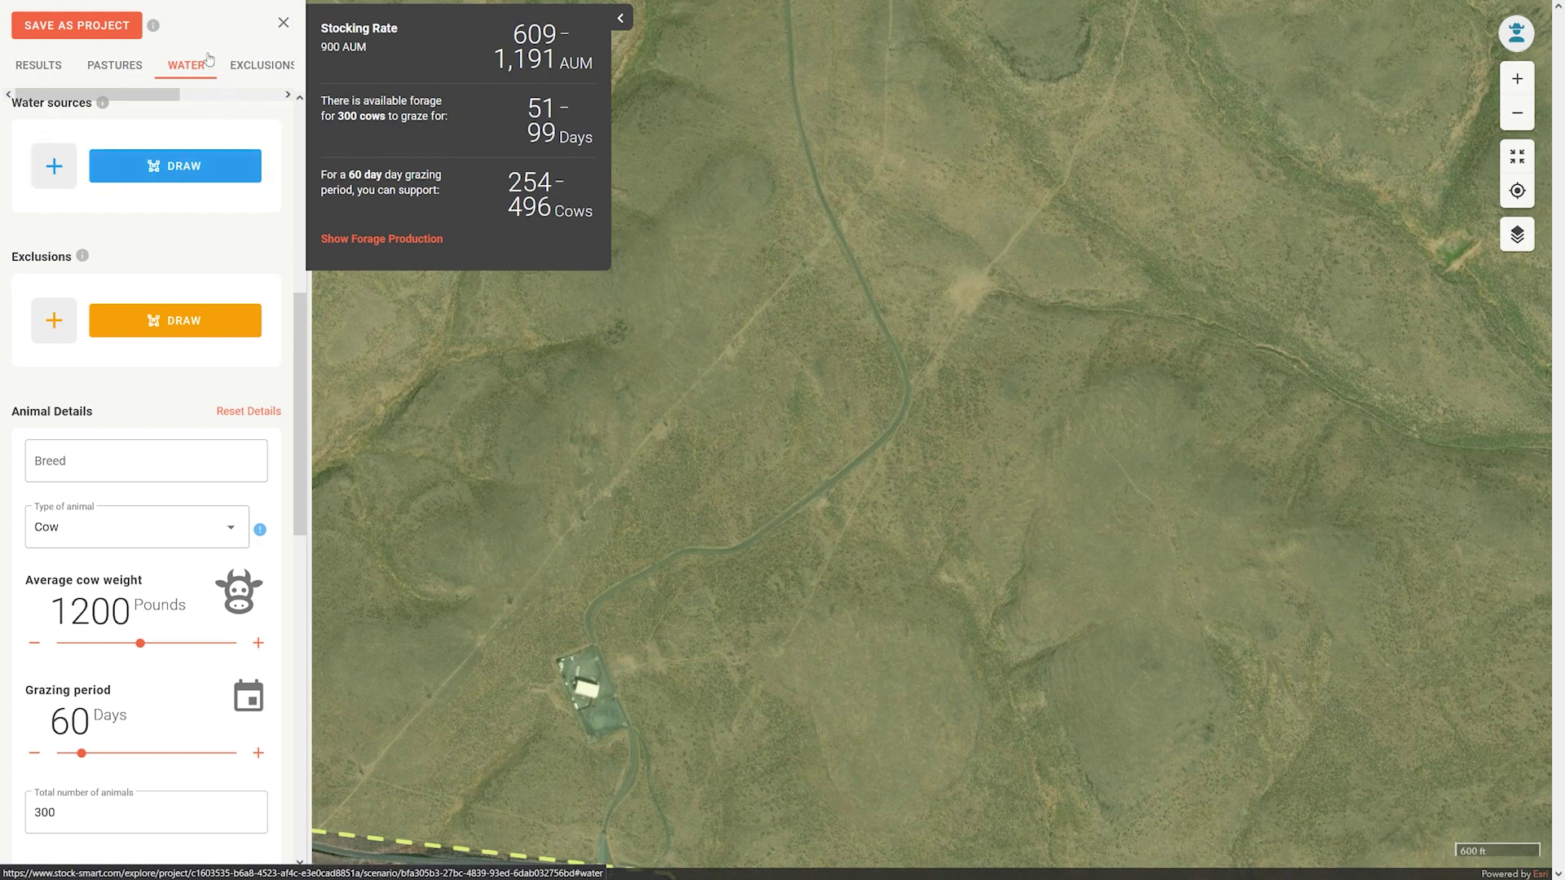
drag(298, 322, 302, 203)
scroll(157, 135, down, 5)
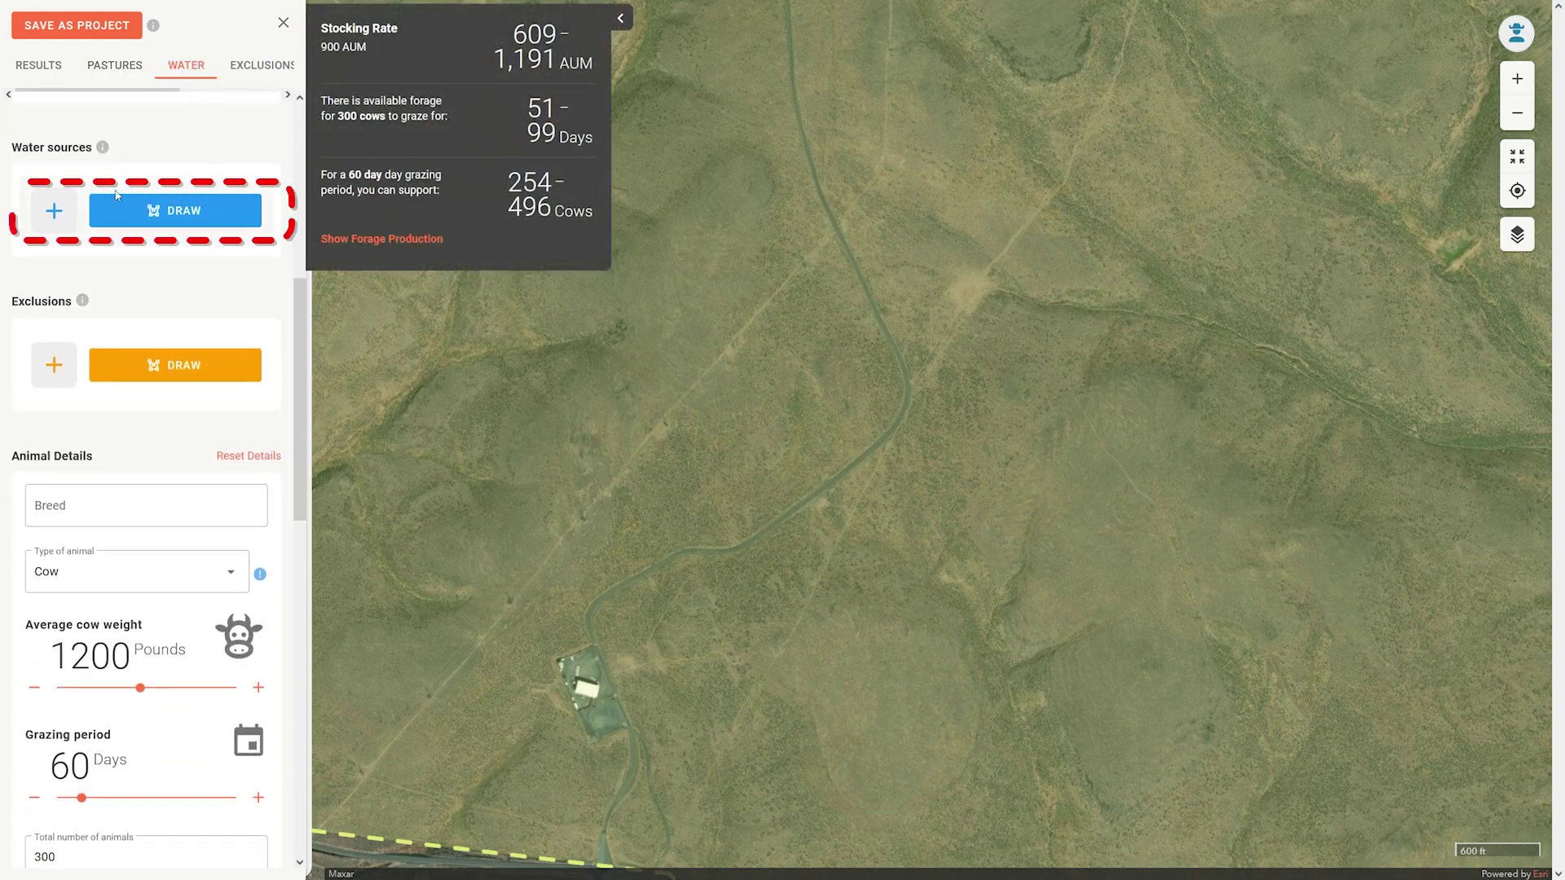
click(187, 213)
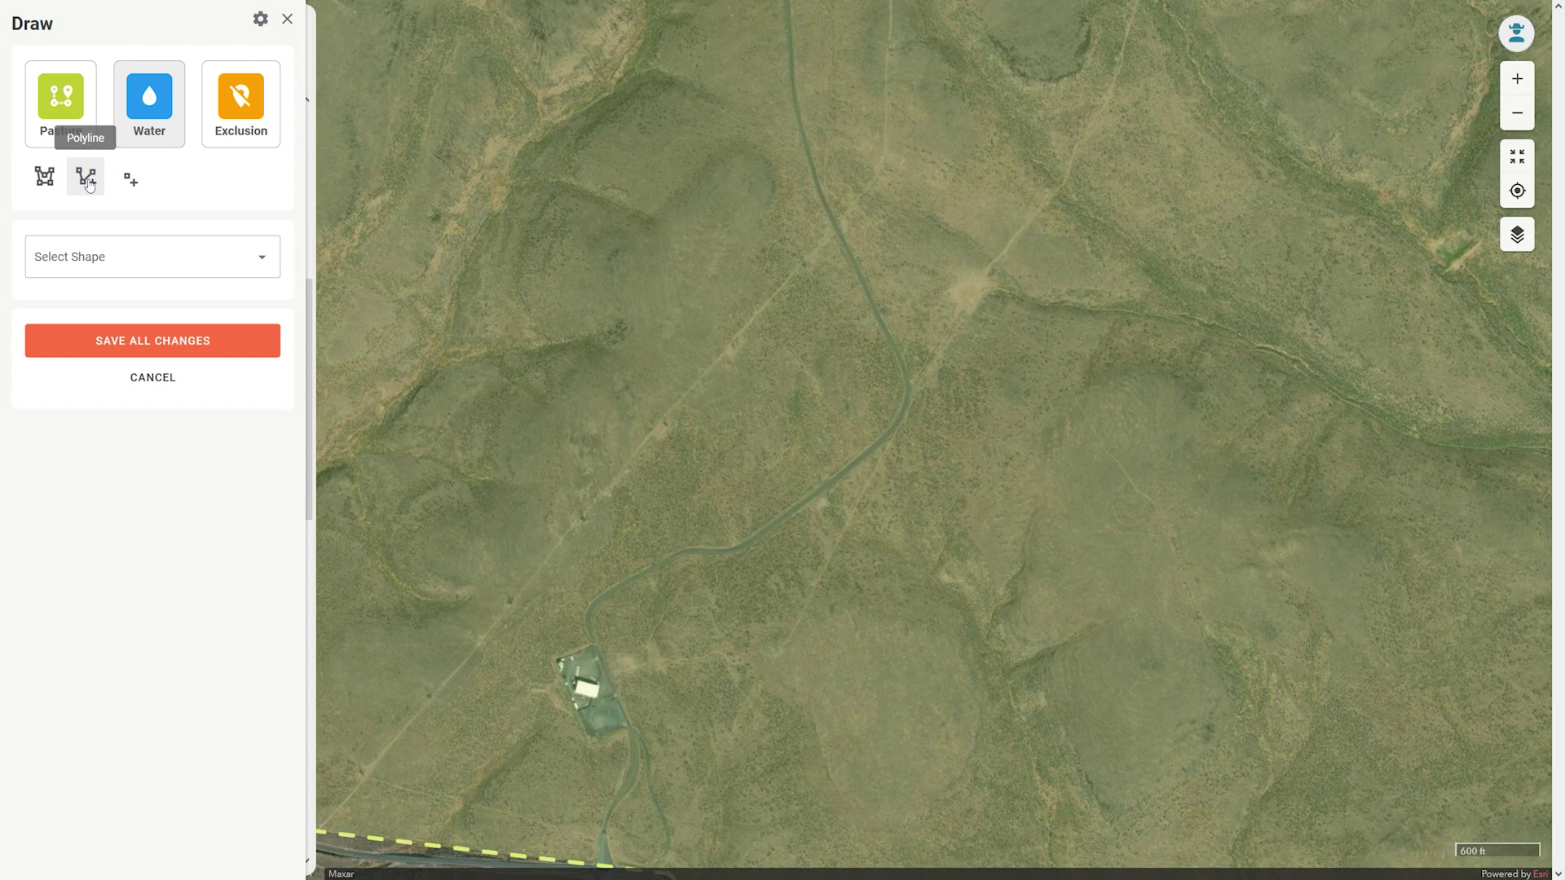
click(130, 181)
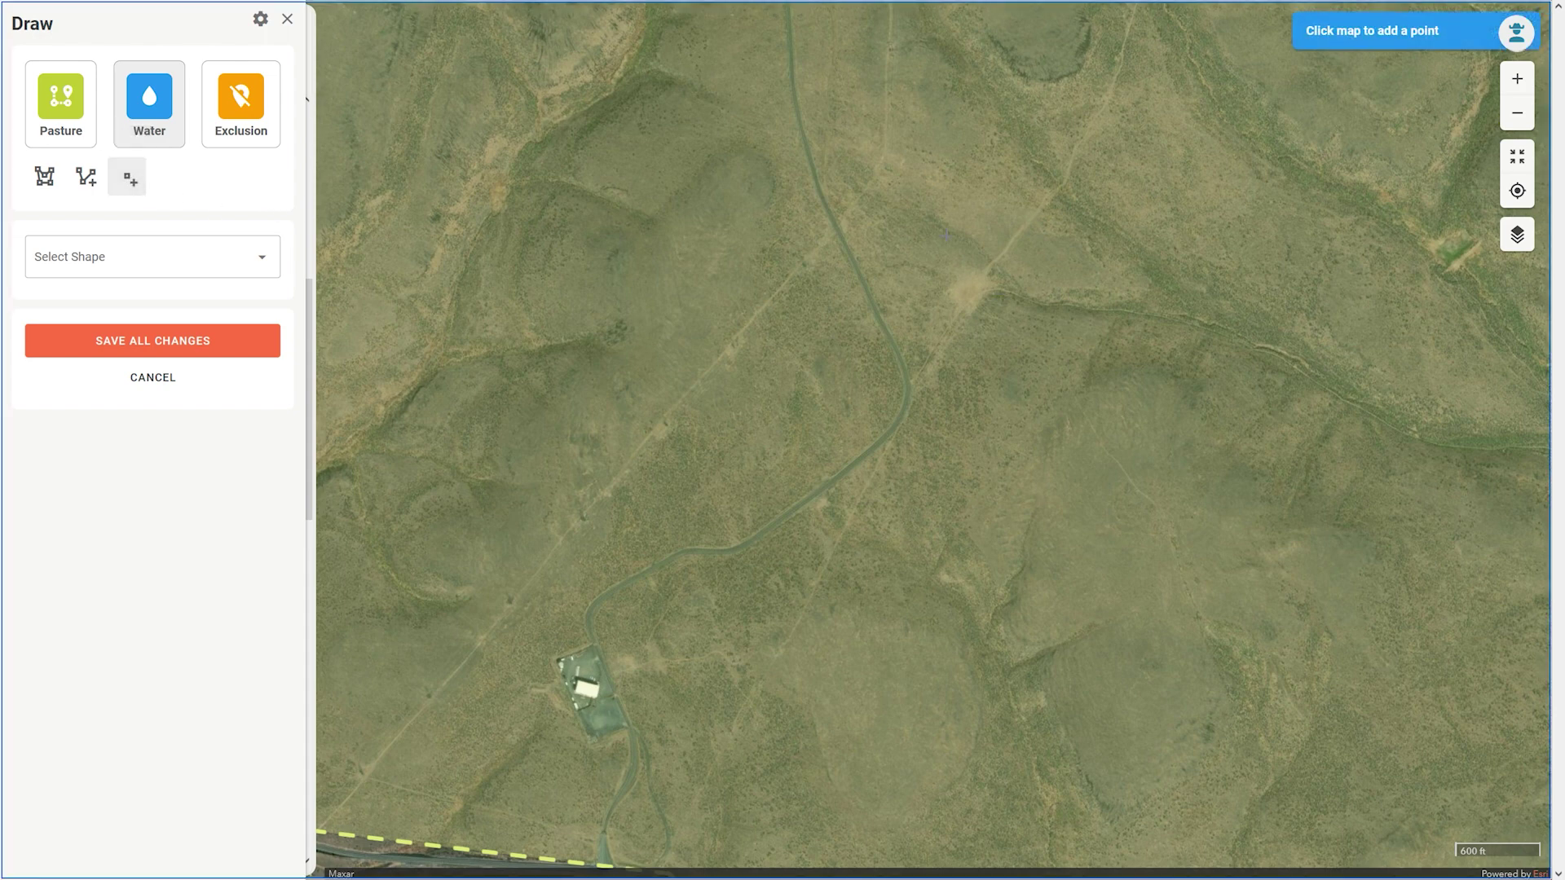
click(995, 295)
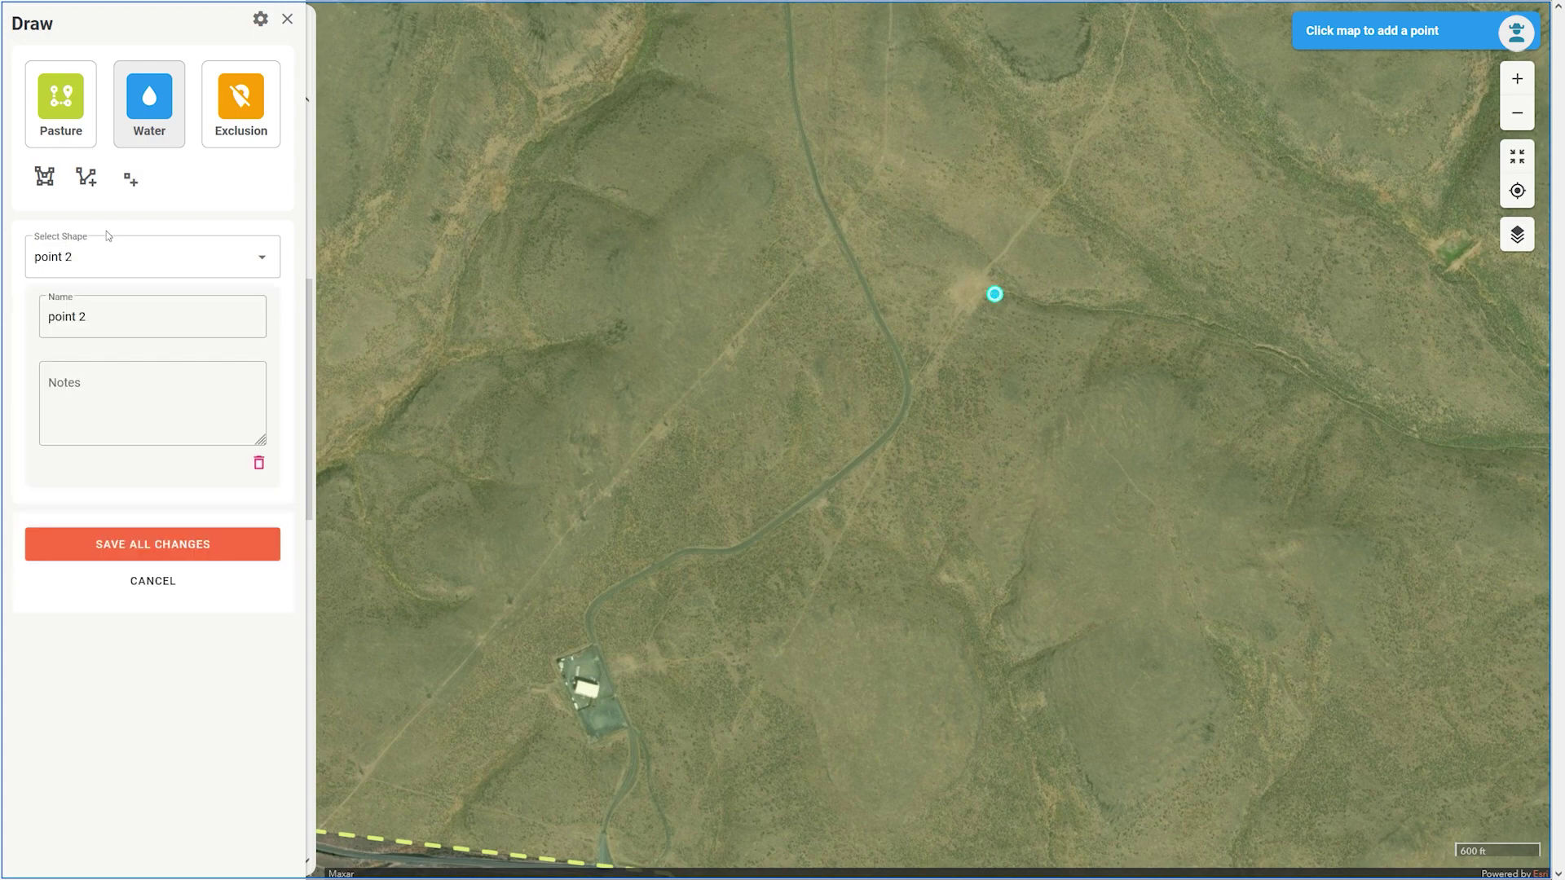
Step: Rename the new water point as Tank and save all changes
click(96, 313)
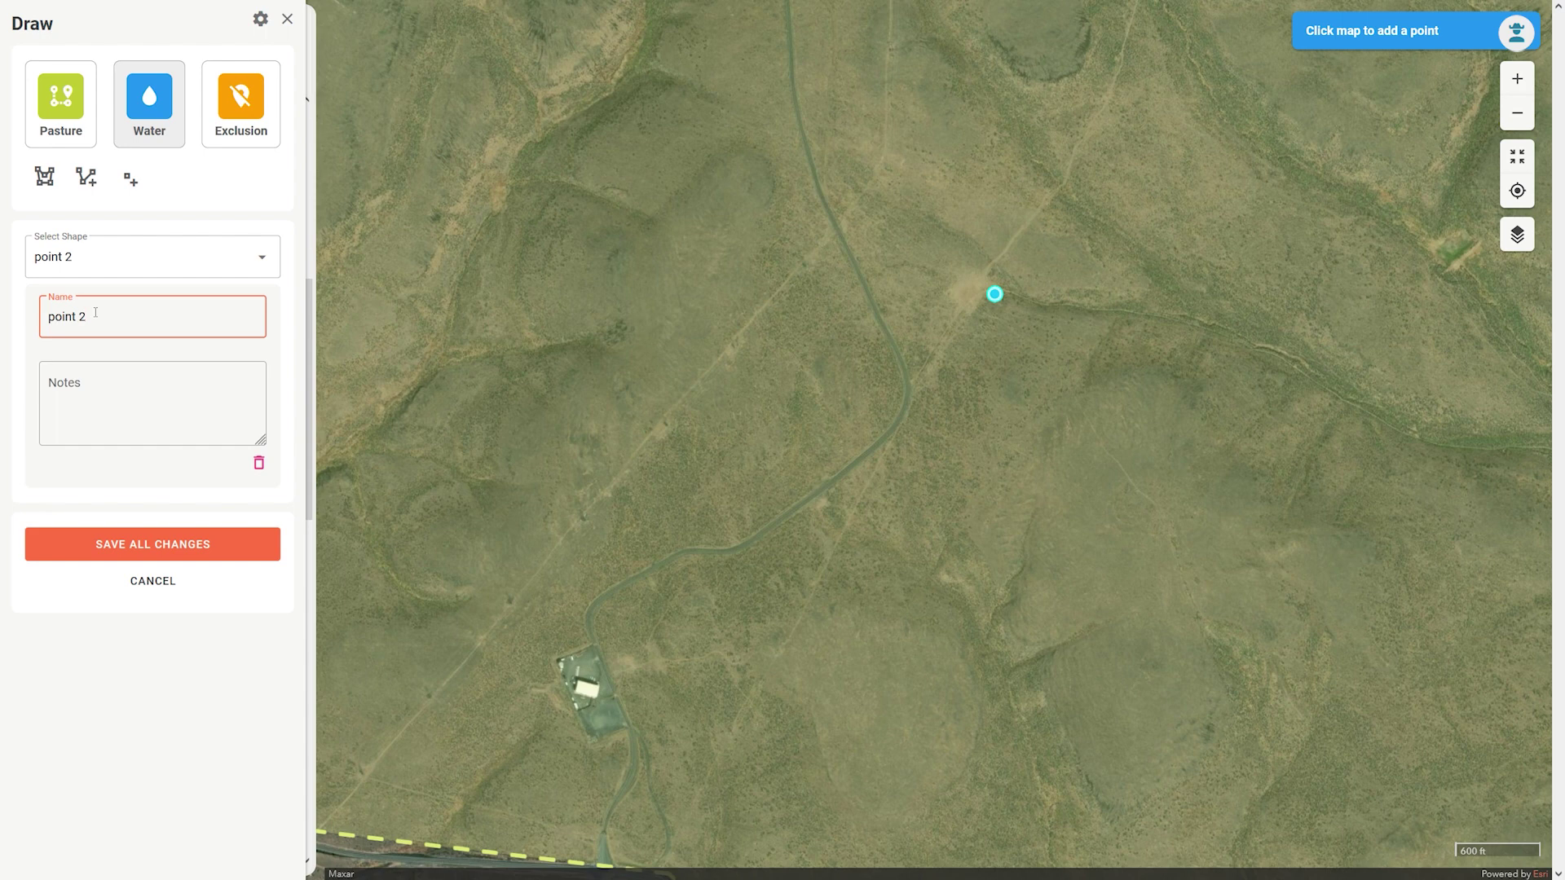
key(ctrl+a)
text(Tank)
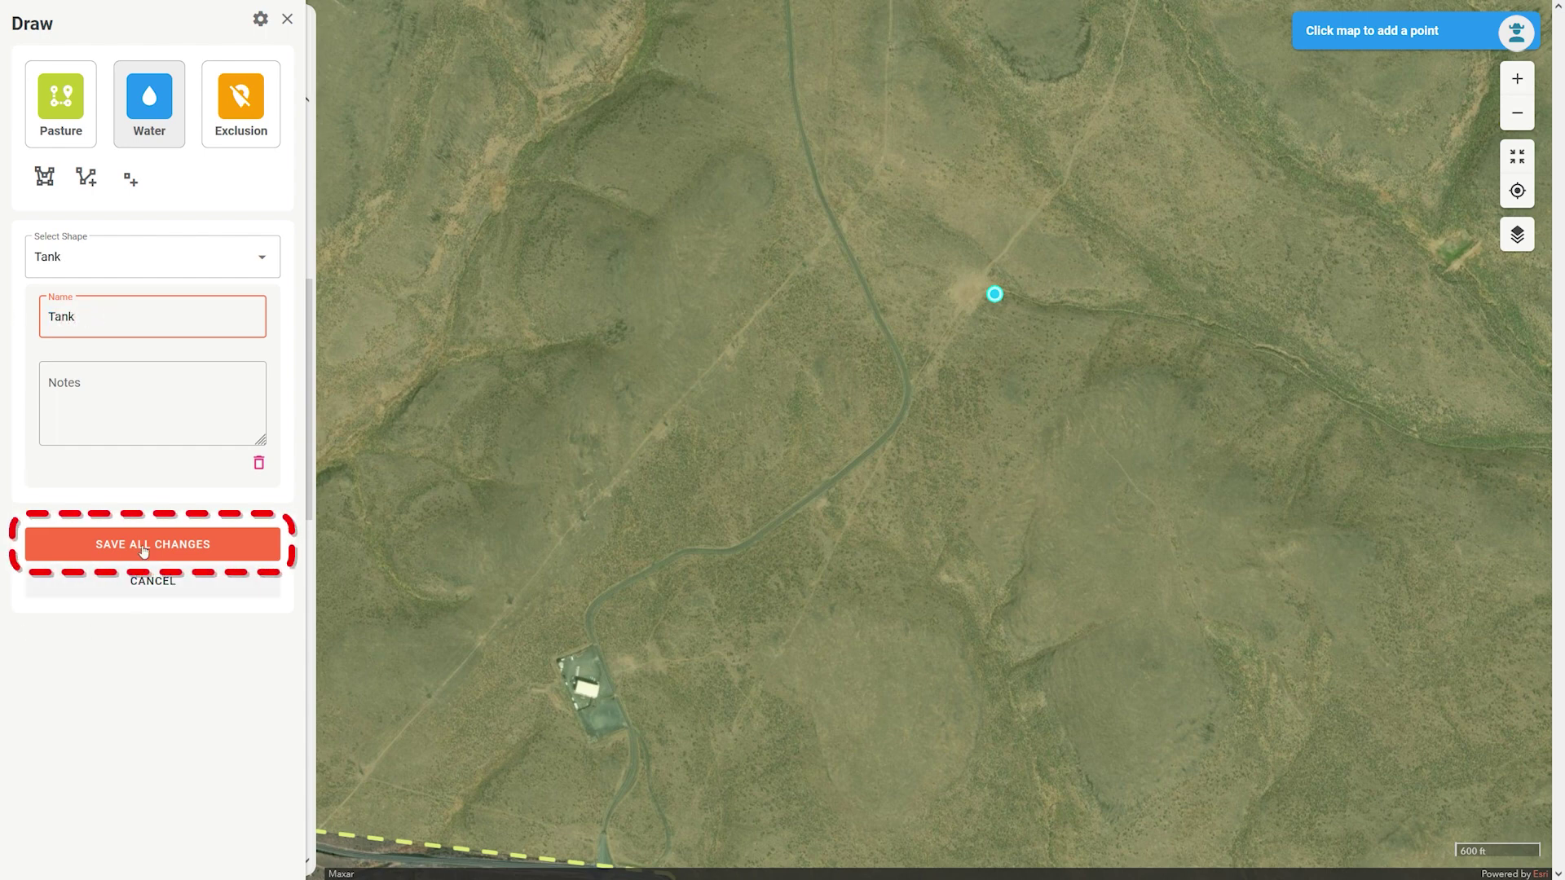
click(199, 548)
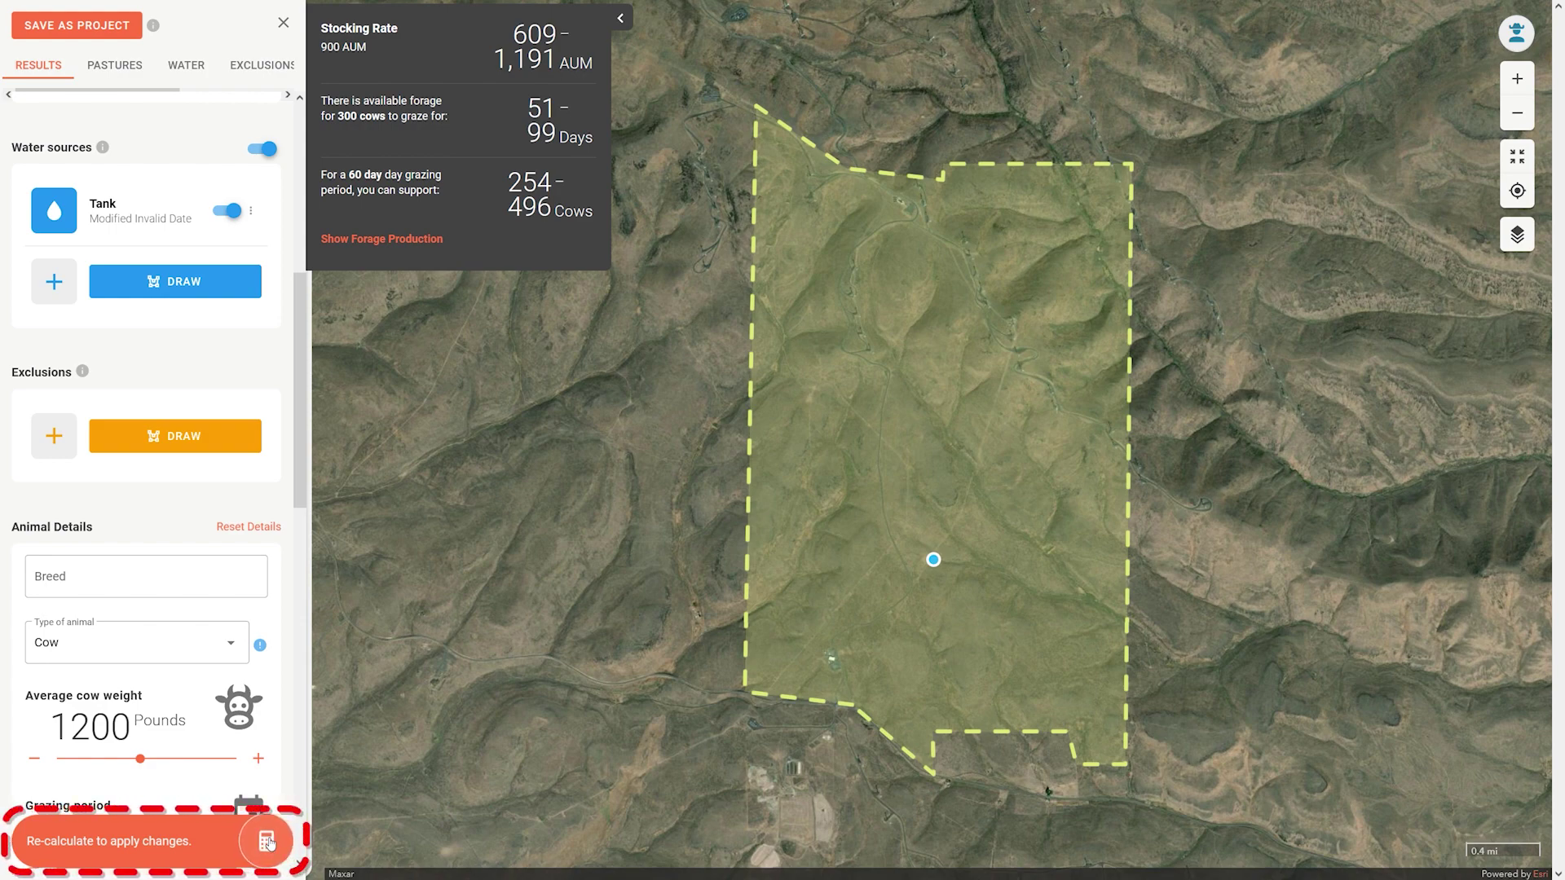
Step: Recalculate the stocking rate with the tank included, dismiss the comparison and display the Max distance to water visualization on the map
click(266, 842)
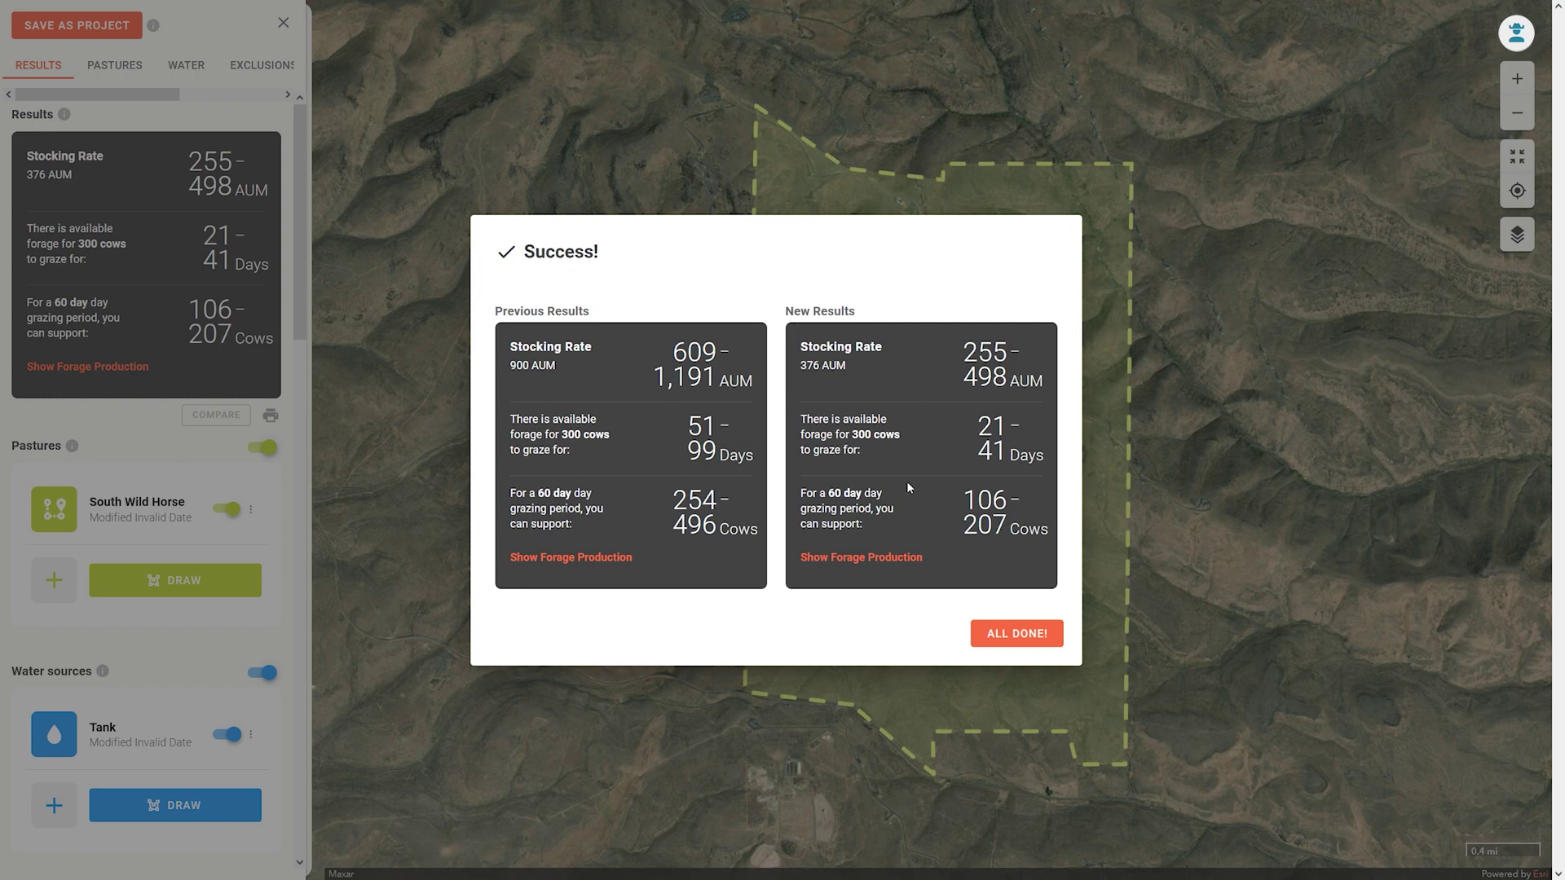
click(1015, 640)
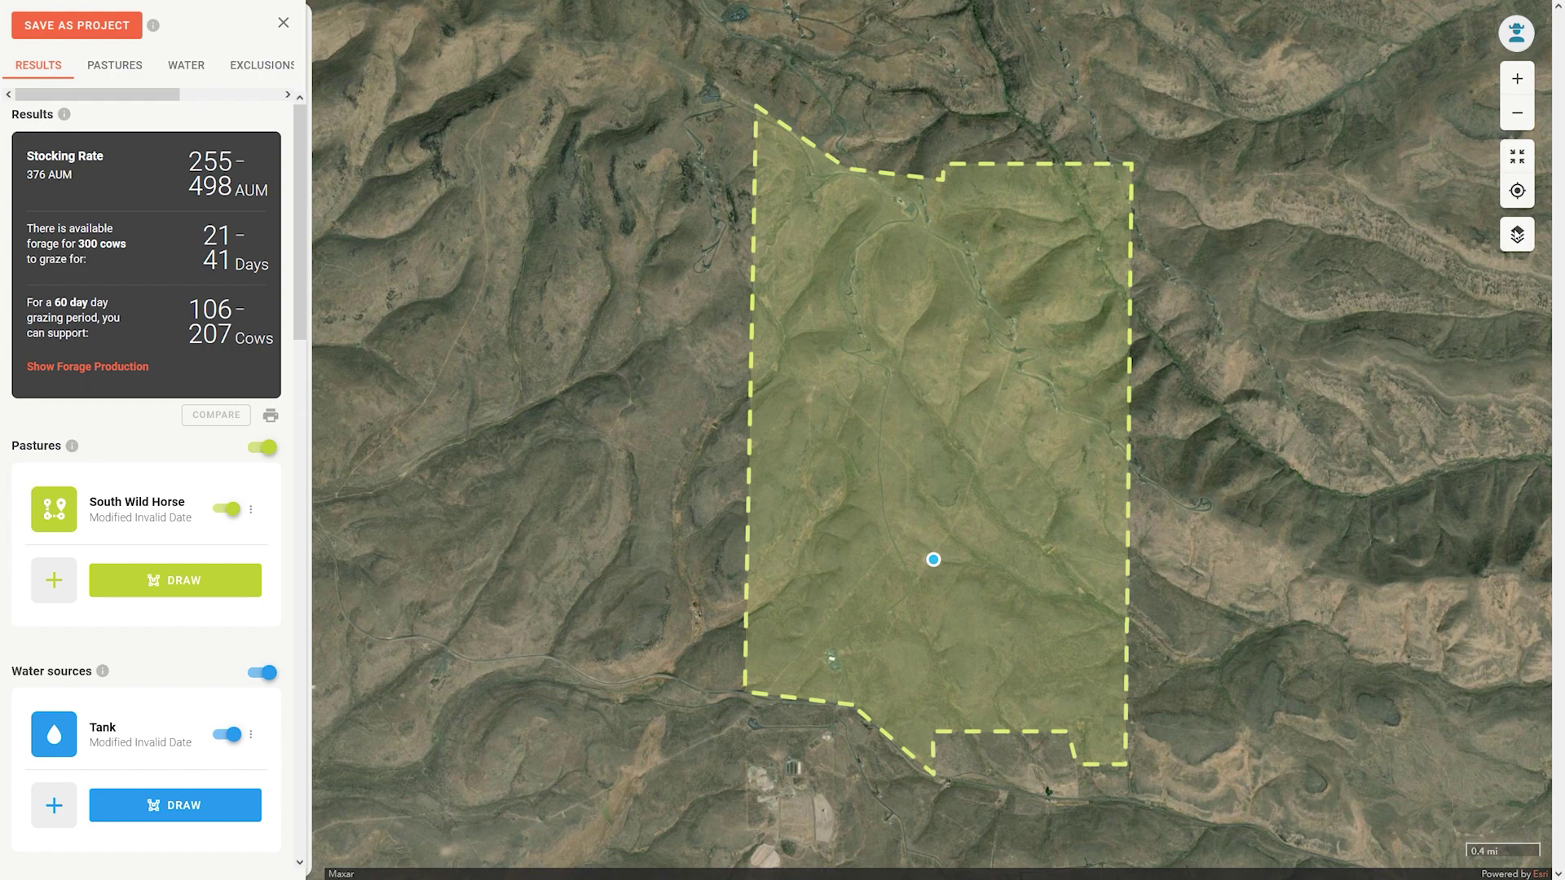
click(1517, 235)
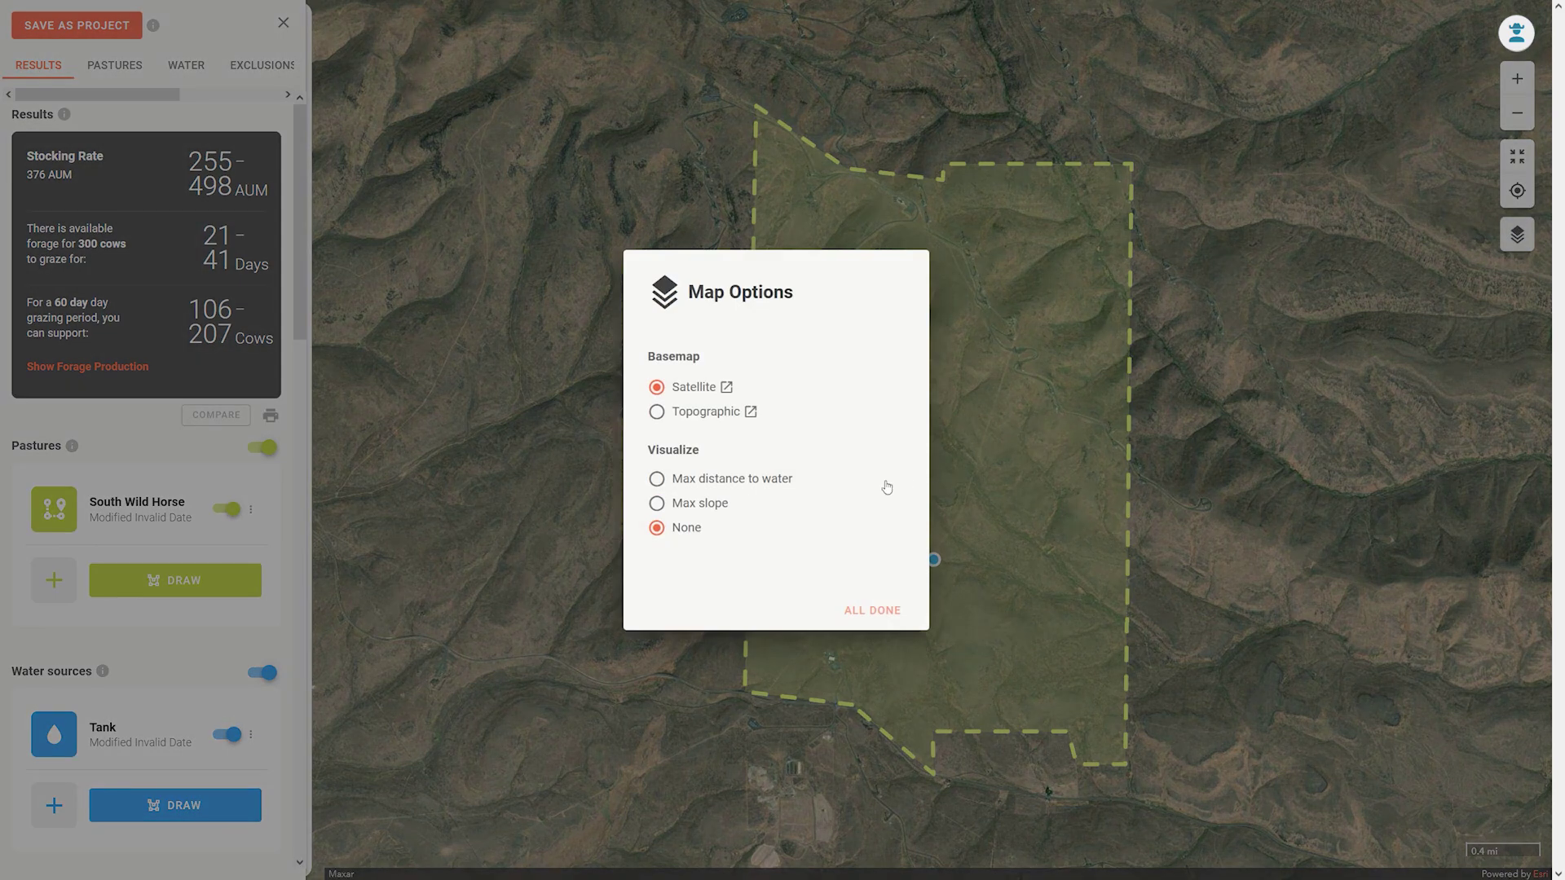
click(657, 479)
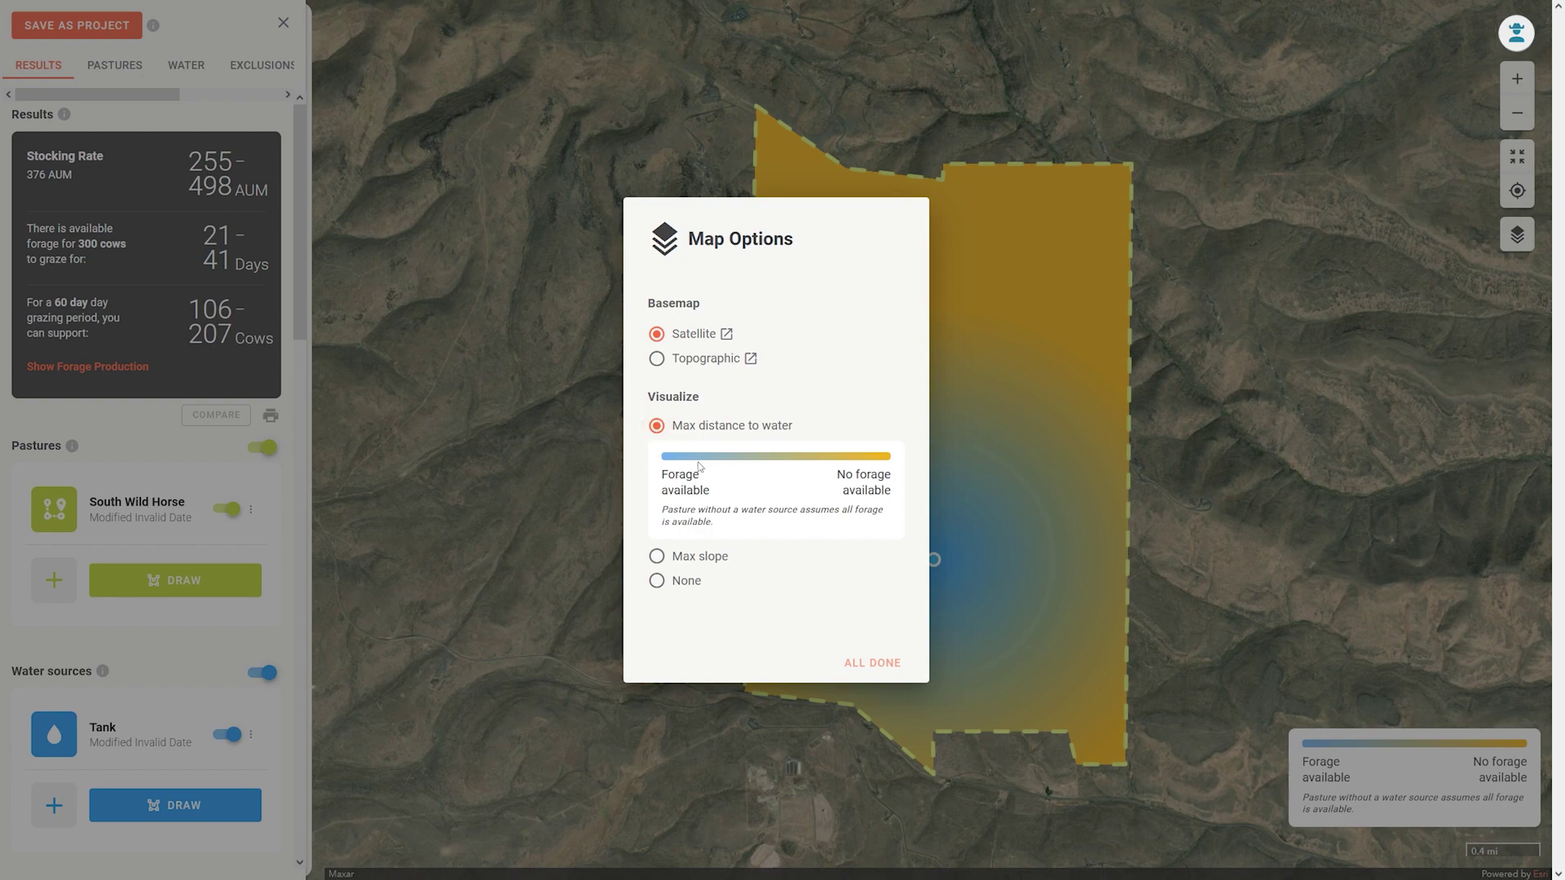
click(885, 662)
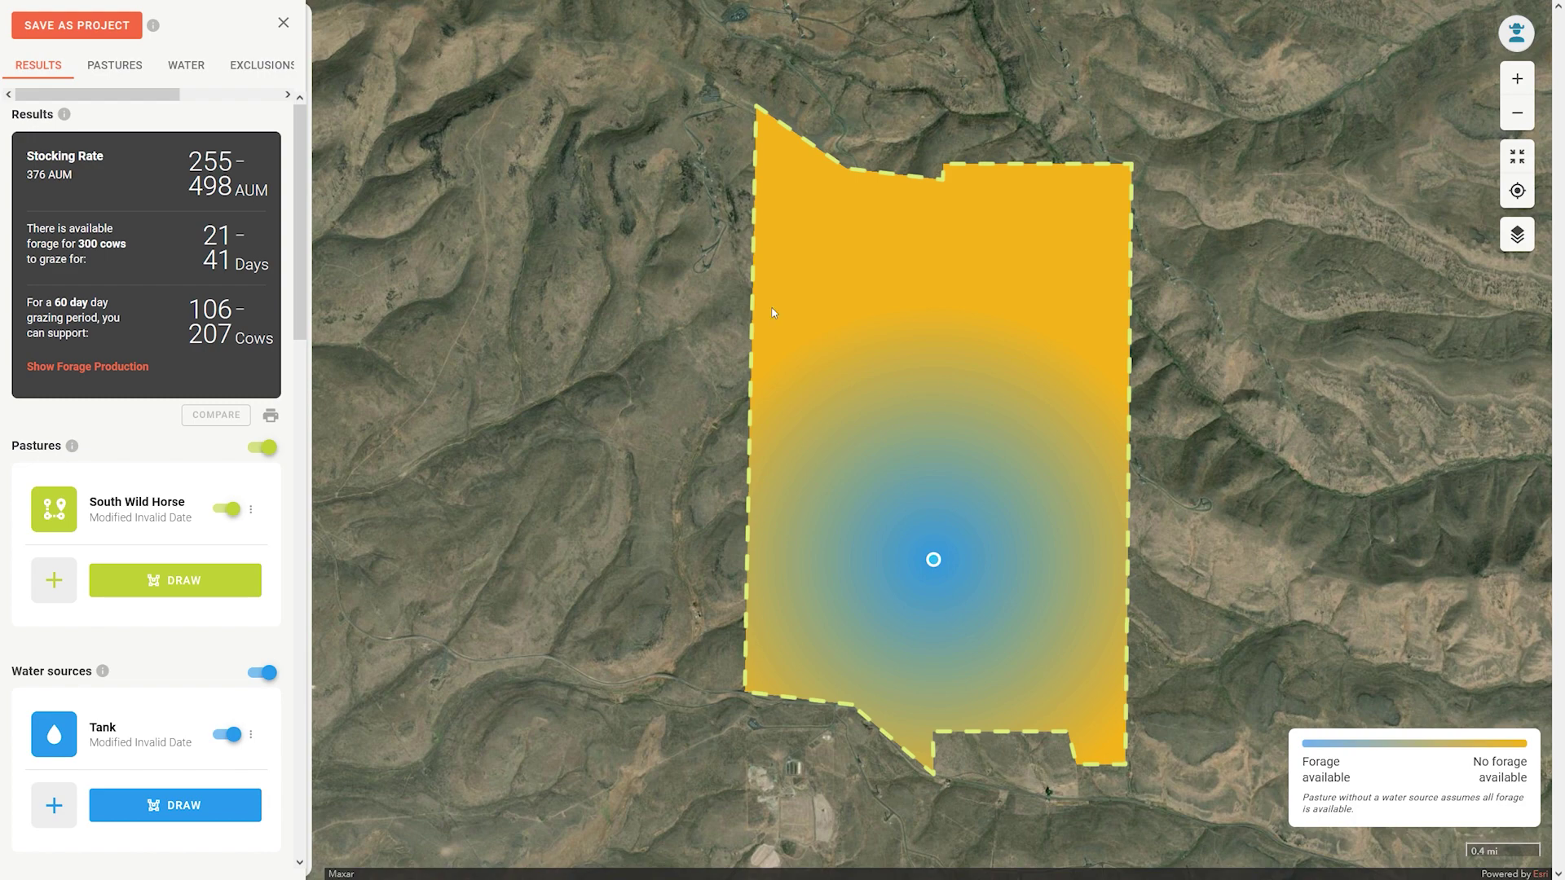
Step: Set the max distance to water to 3 miles, recalculate the stocking rate and dismiss the comparison
scroll(303, 199, down, 2)
drag(302, 199, 285, 608)
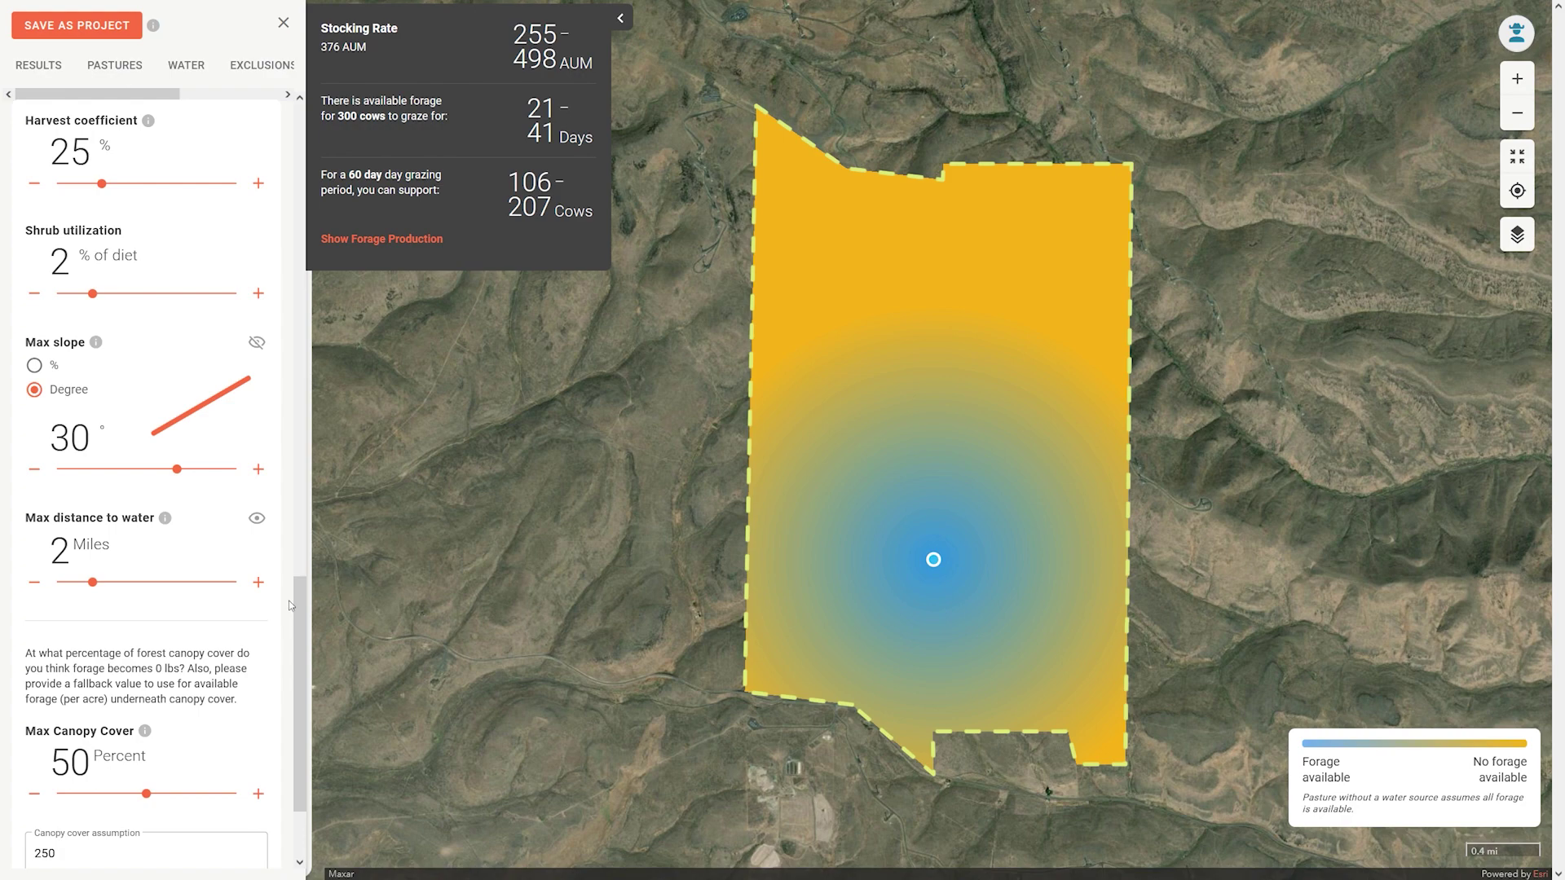
drag(92, 582, 110, 585)
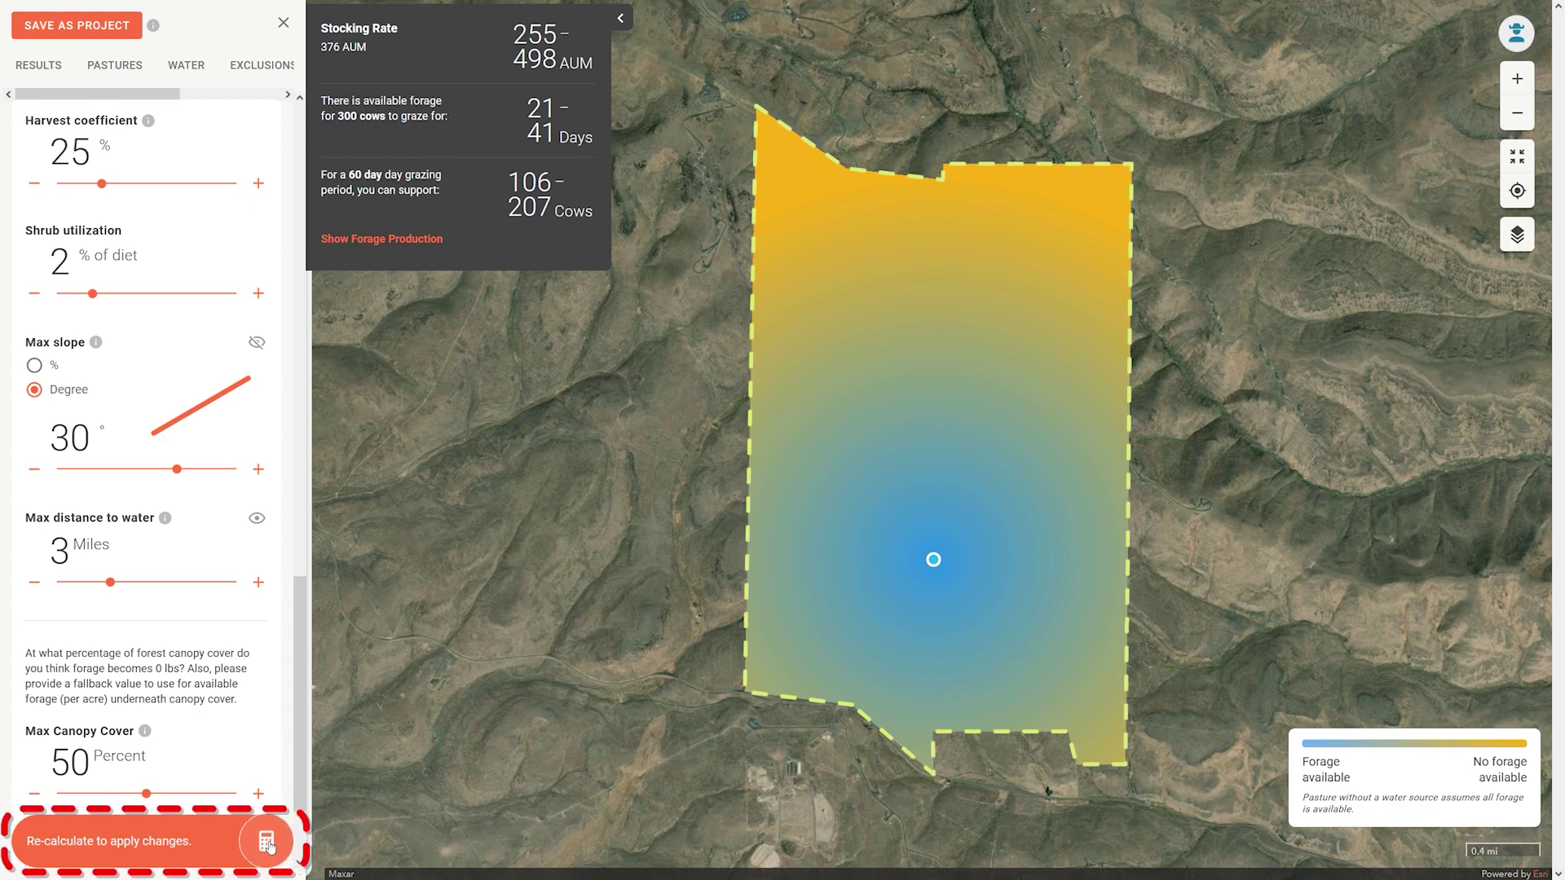
click(267, 842)
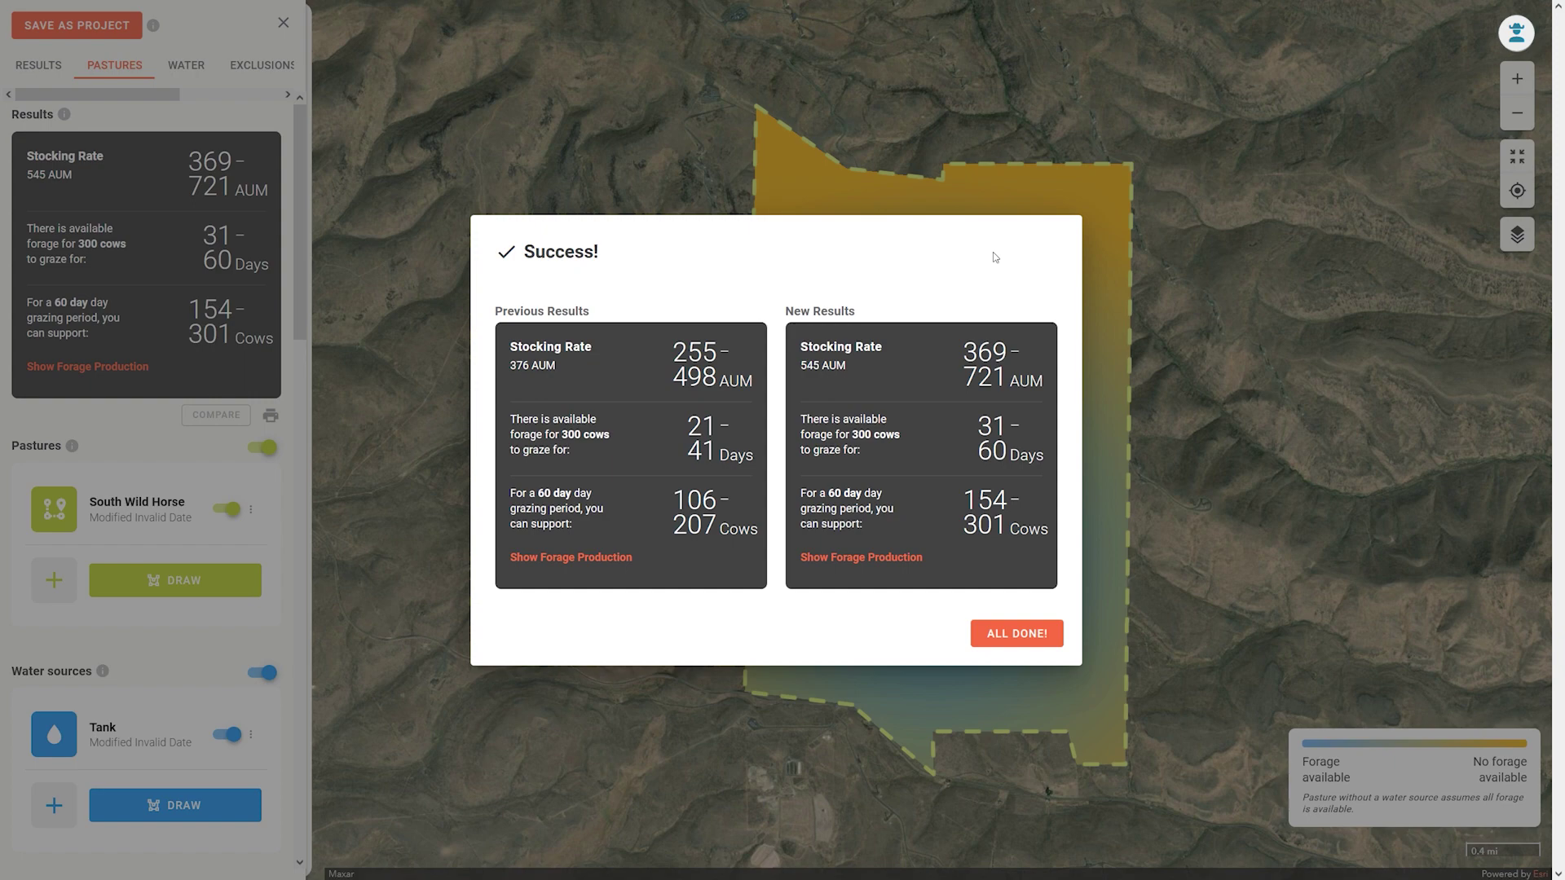
click(993, 641)
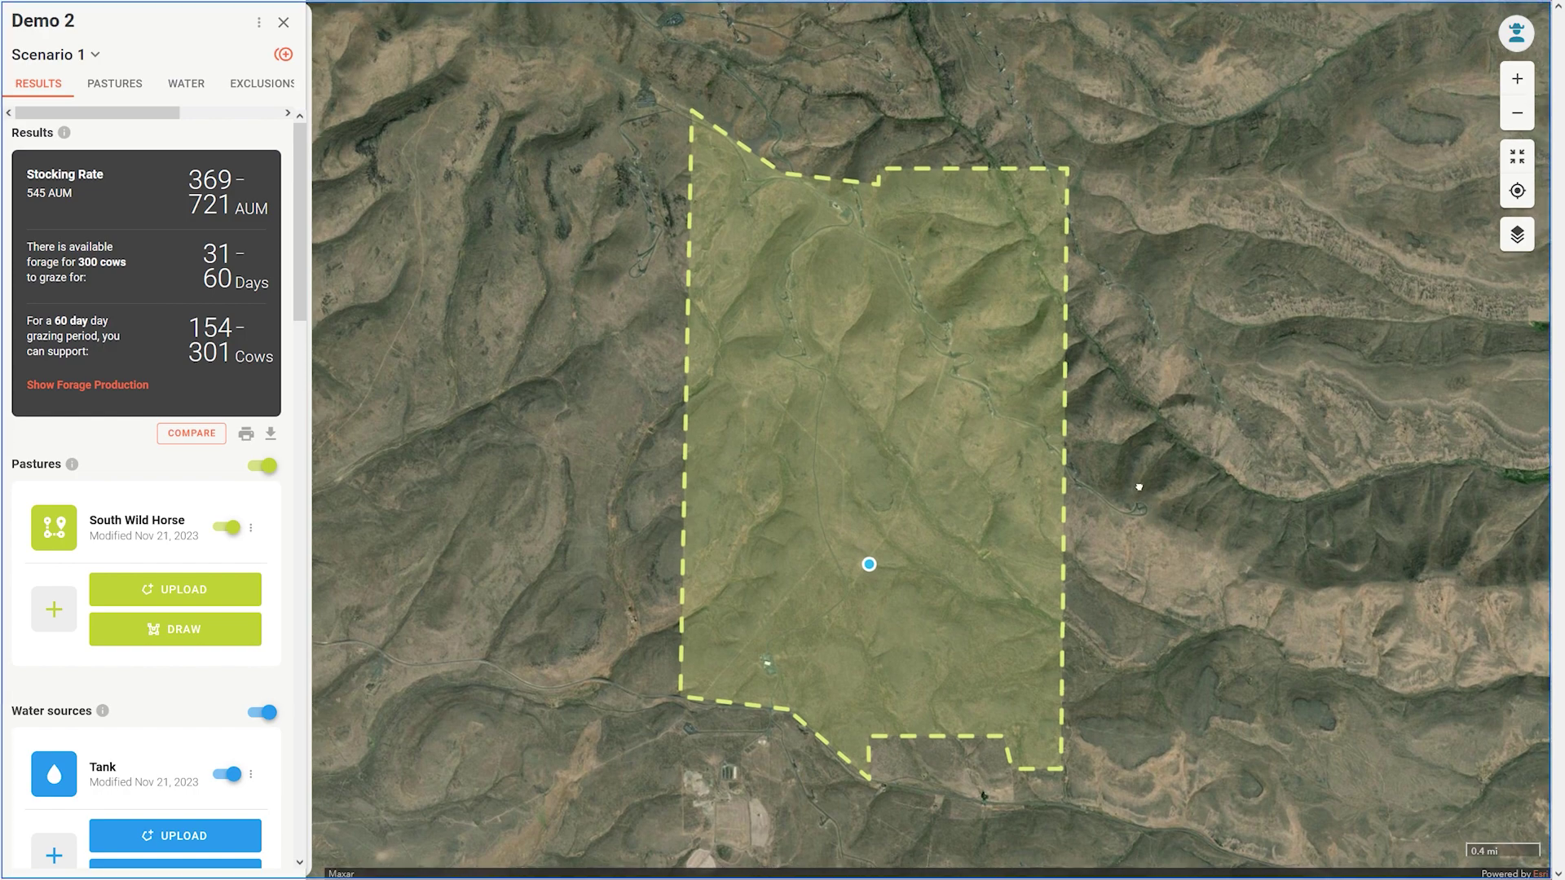
Step: Duplicate Scenario 1 under the name New Water on ridge
drag(1149, 495, 1147, 471)
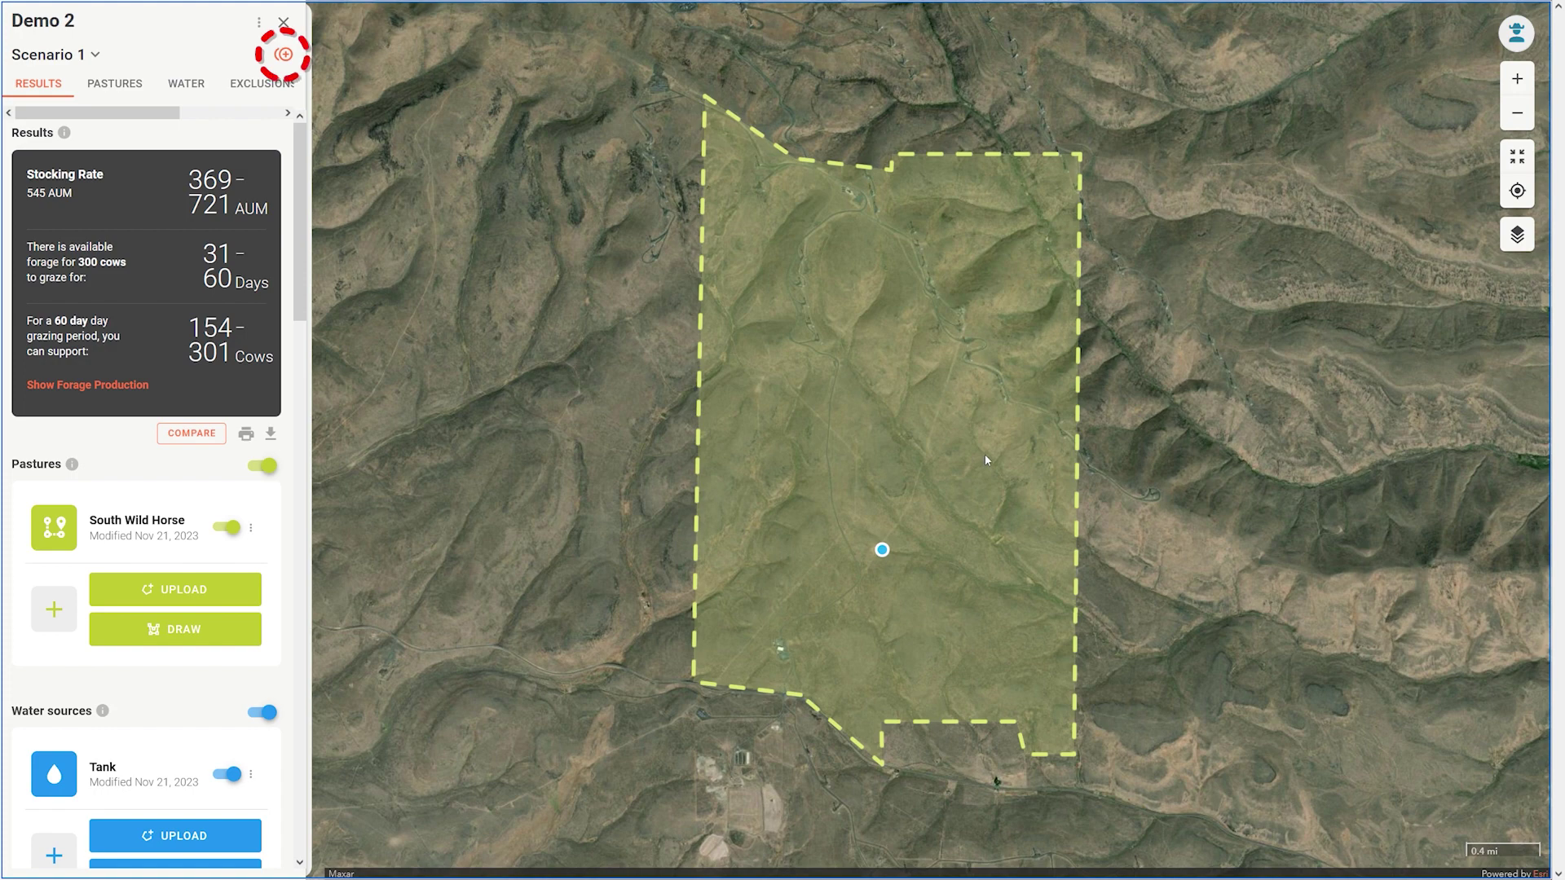
click(283, 56)
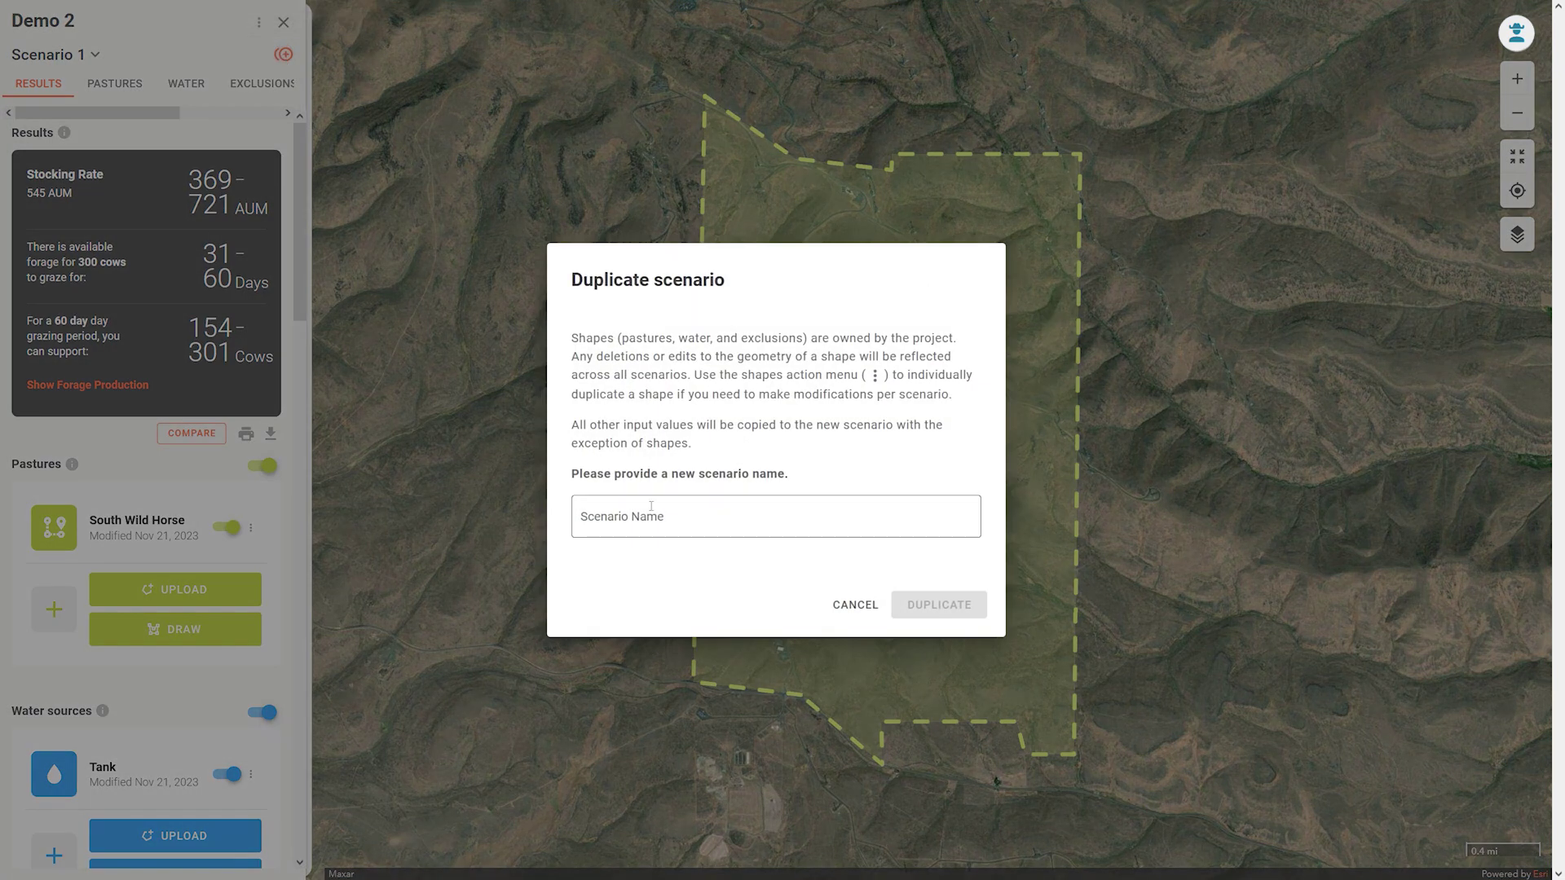
click(644, 506)
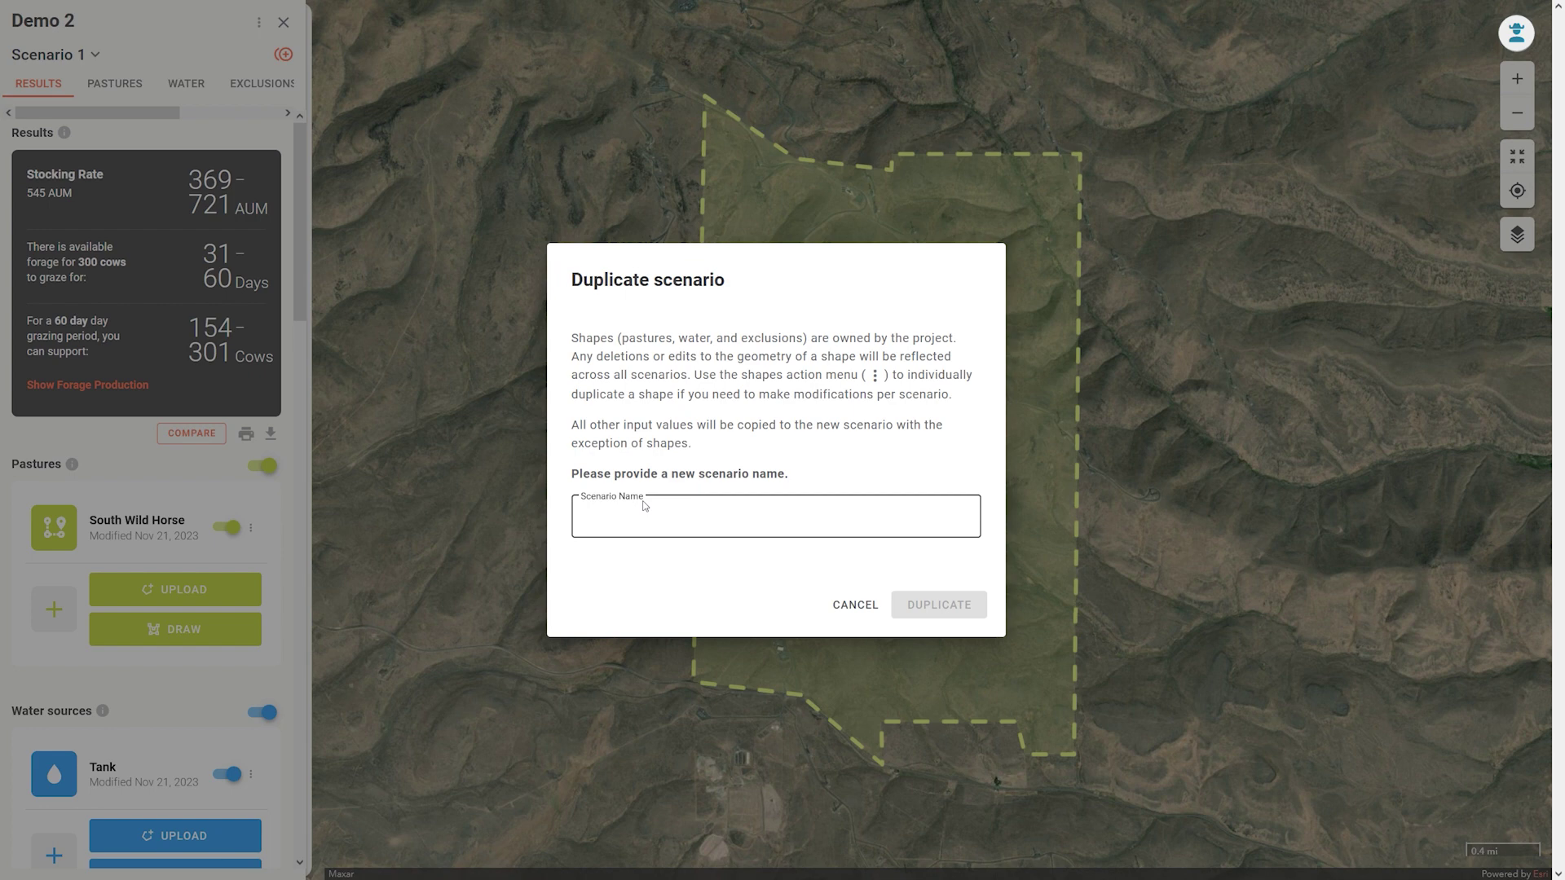
text(New Wate)
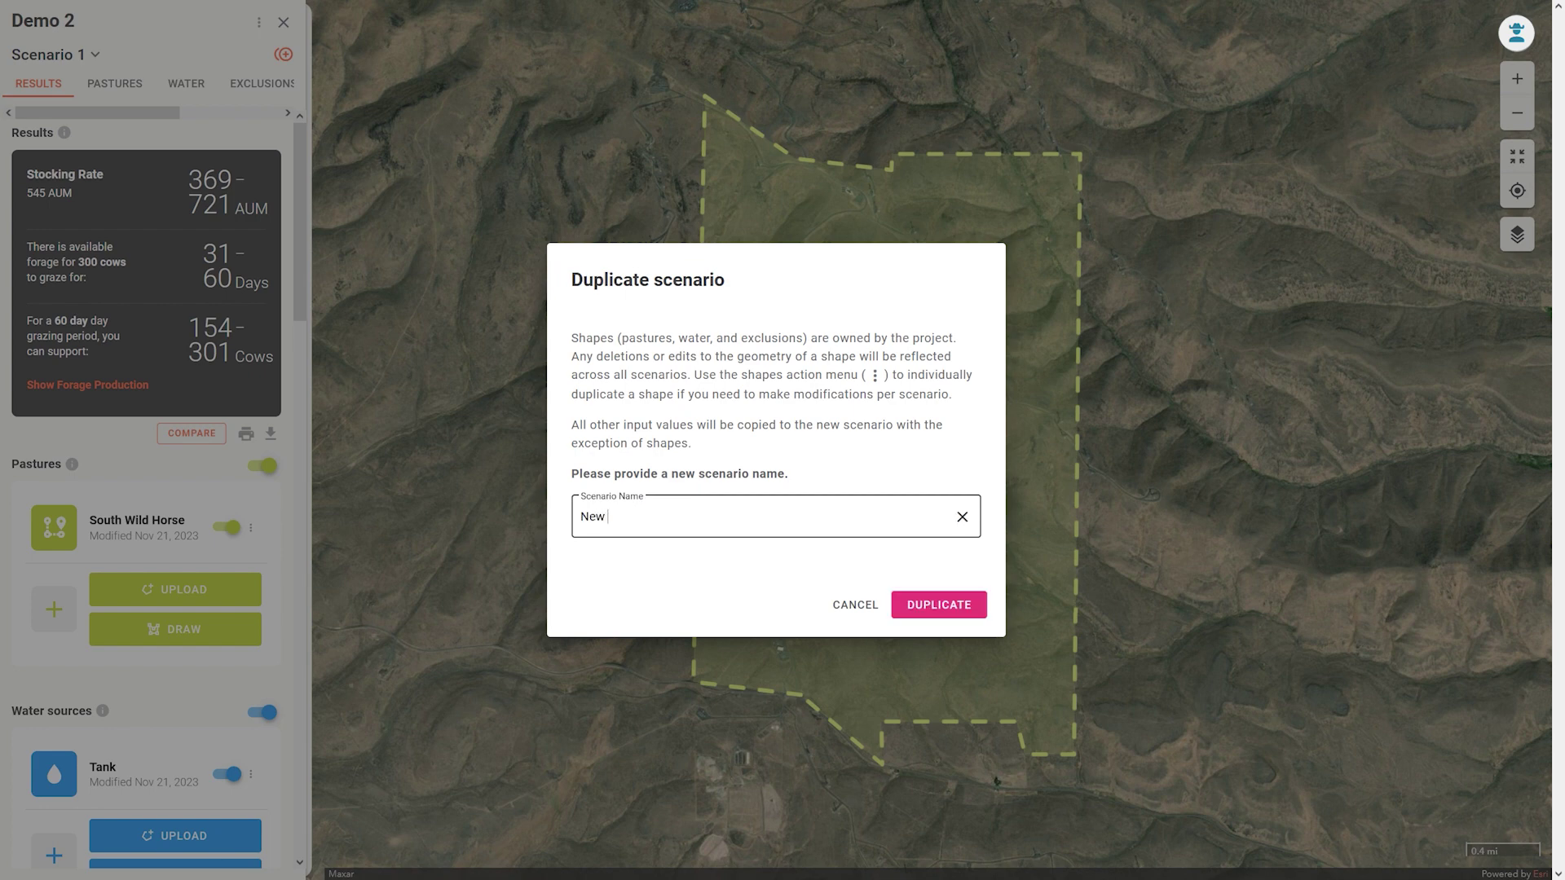
text(r on ridge)
key(Return)
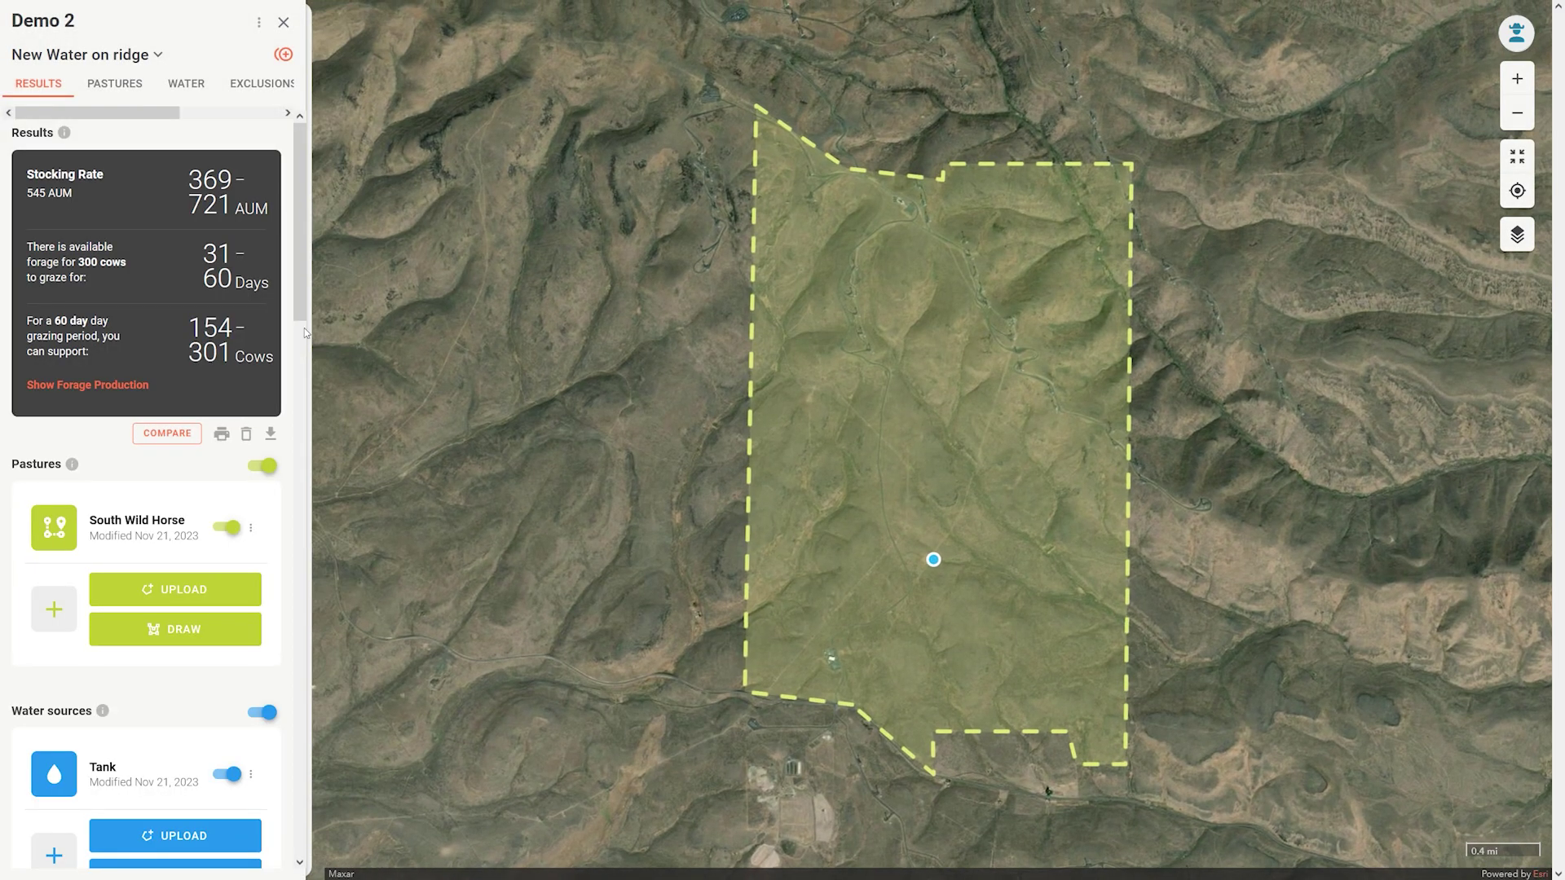
Step: Place a second water source point on the ridge, just north of the winding road's sharp bends in northeastern South Wild Horse
click(190, 85)
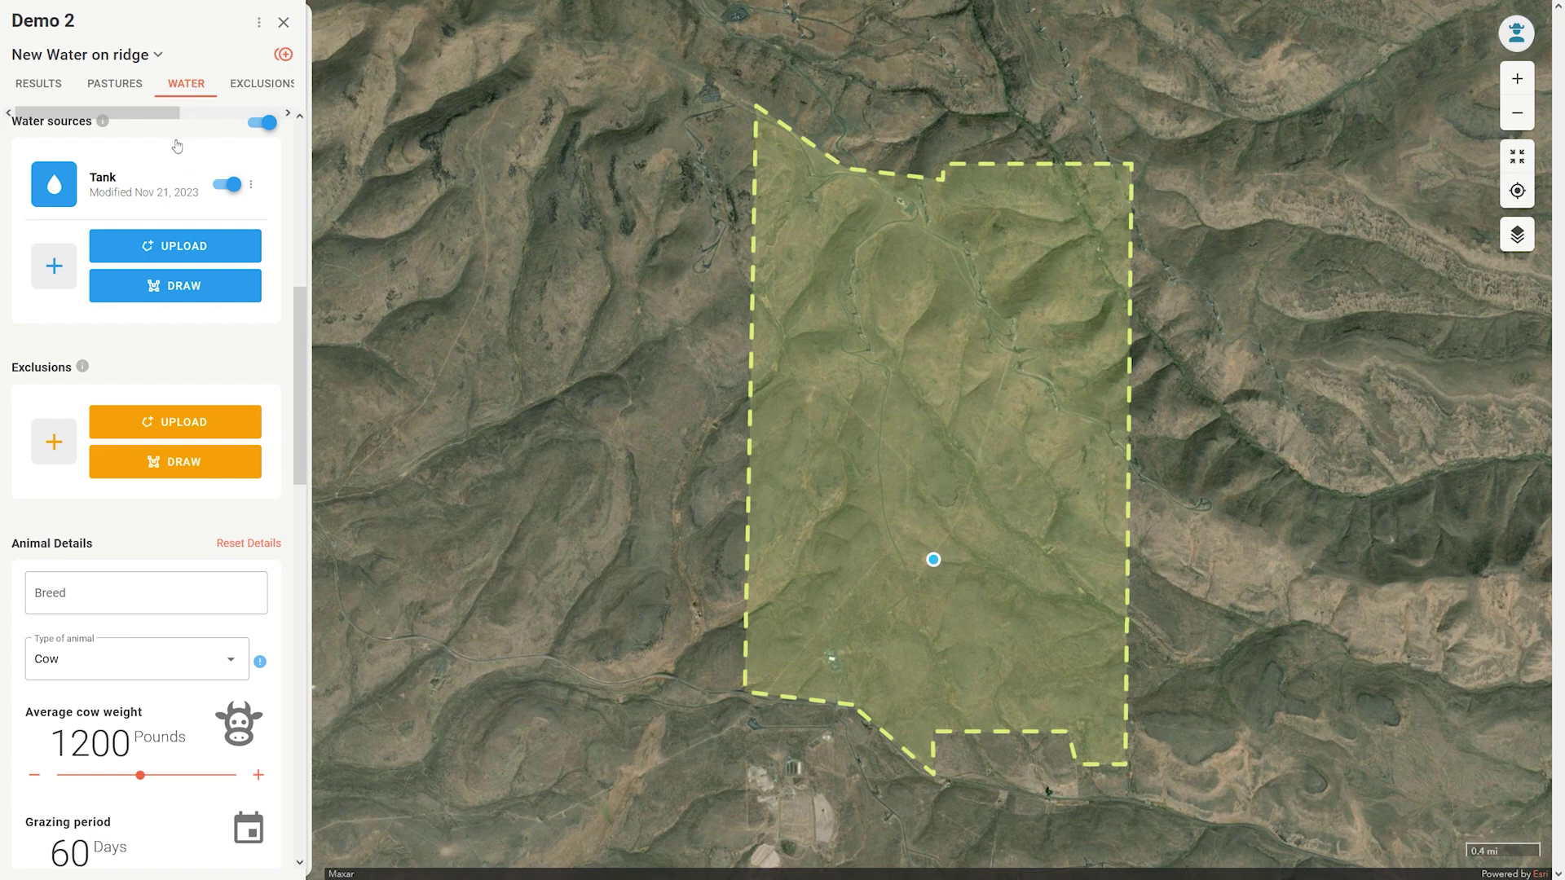
click(189, 290)
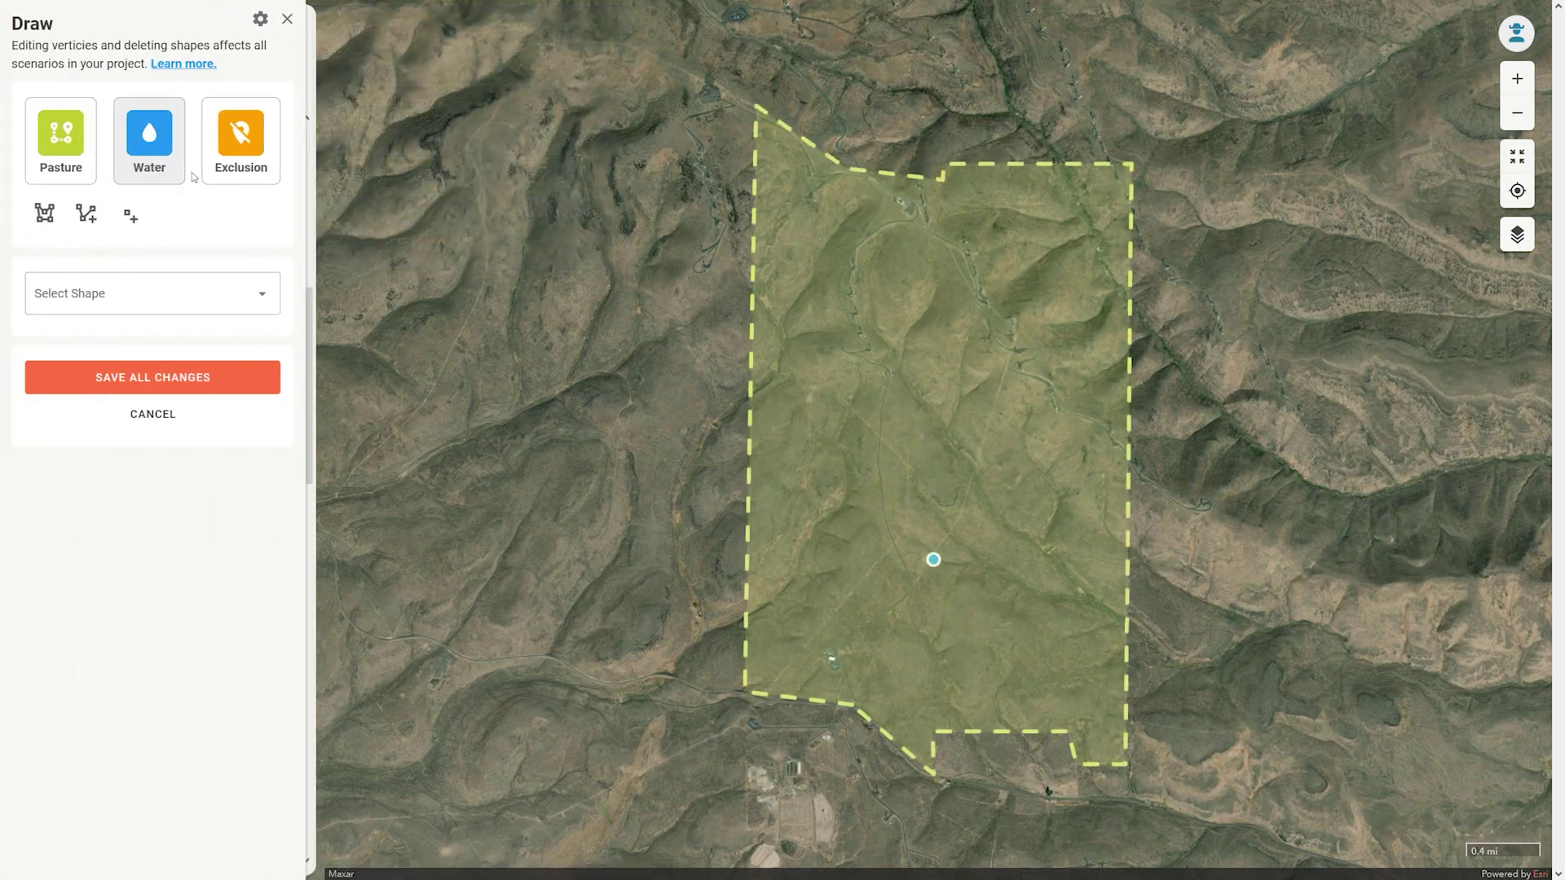
click(136, 222)
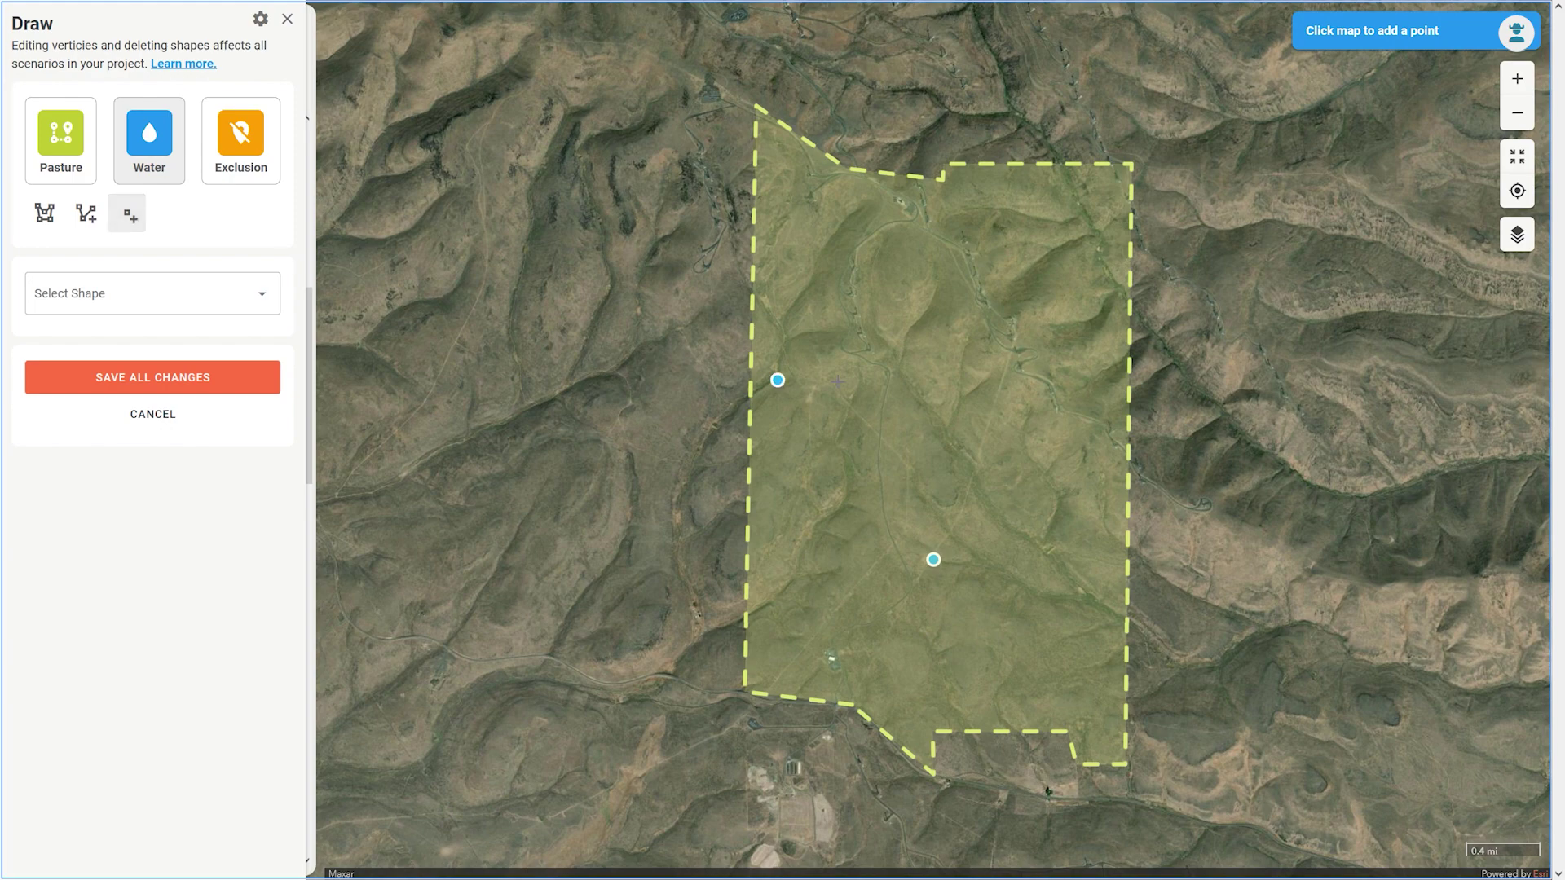
scroll(1027, 356, up, 1)
scroll(1029, 359, up, 2)
click(976, 273)
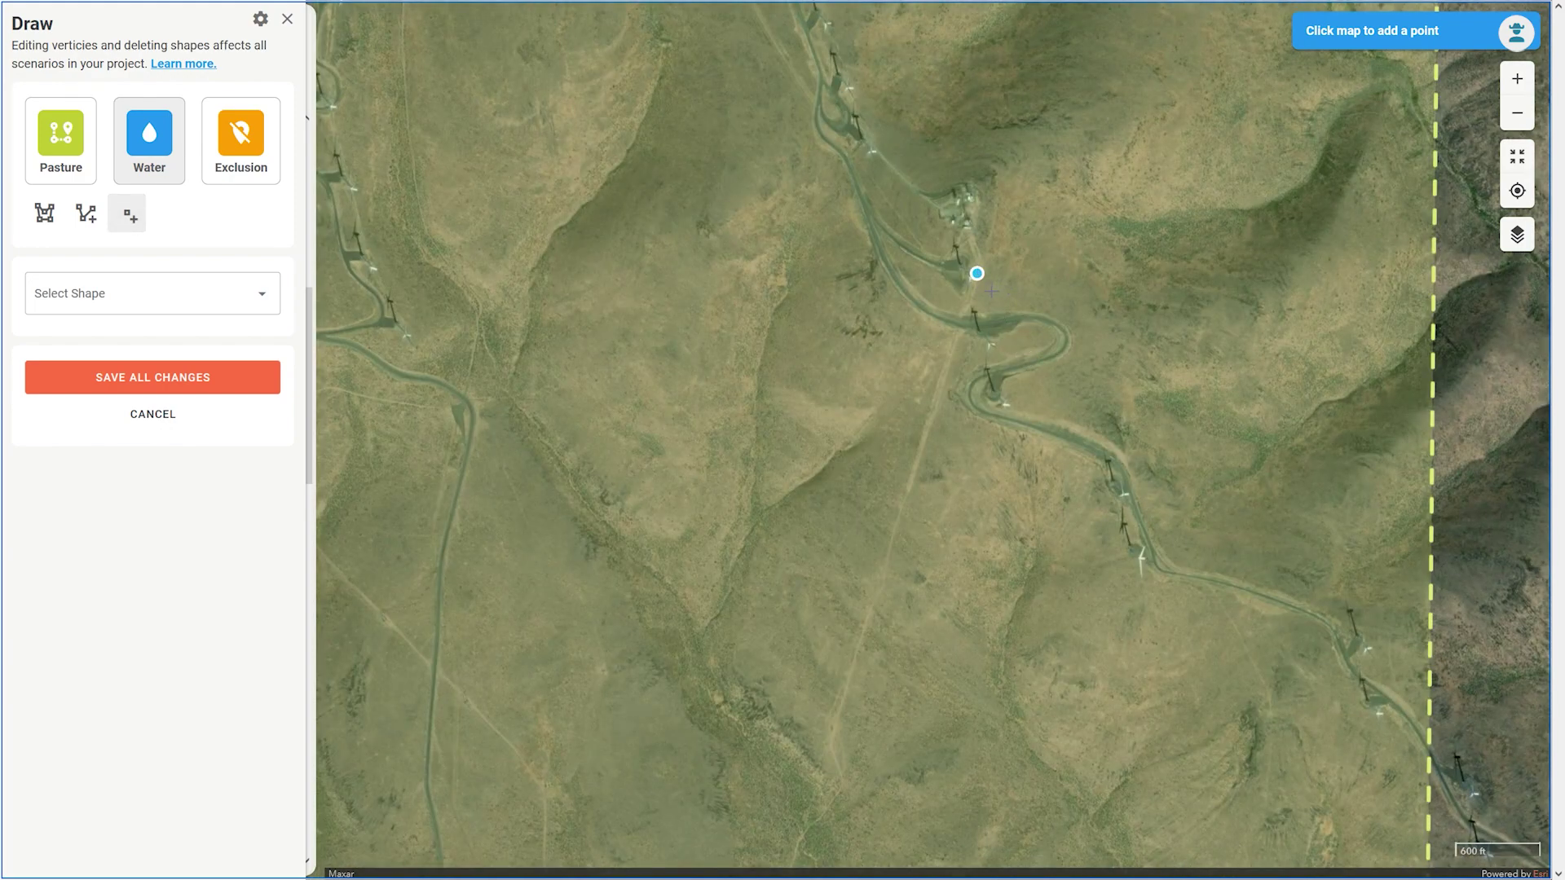
click(994, 293)
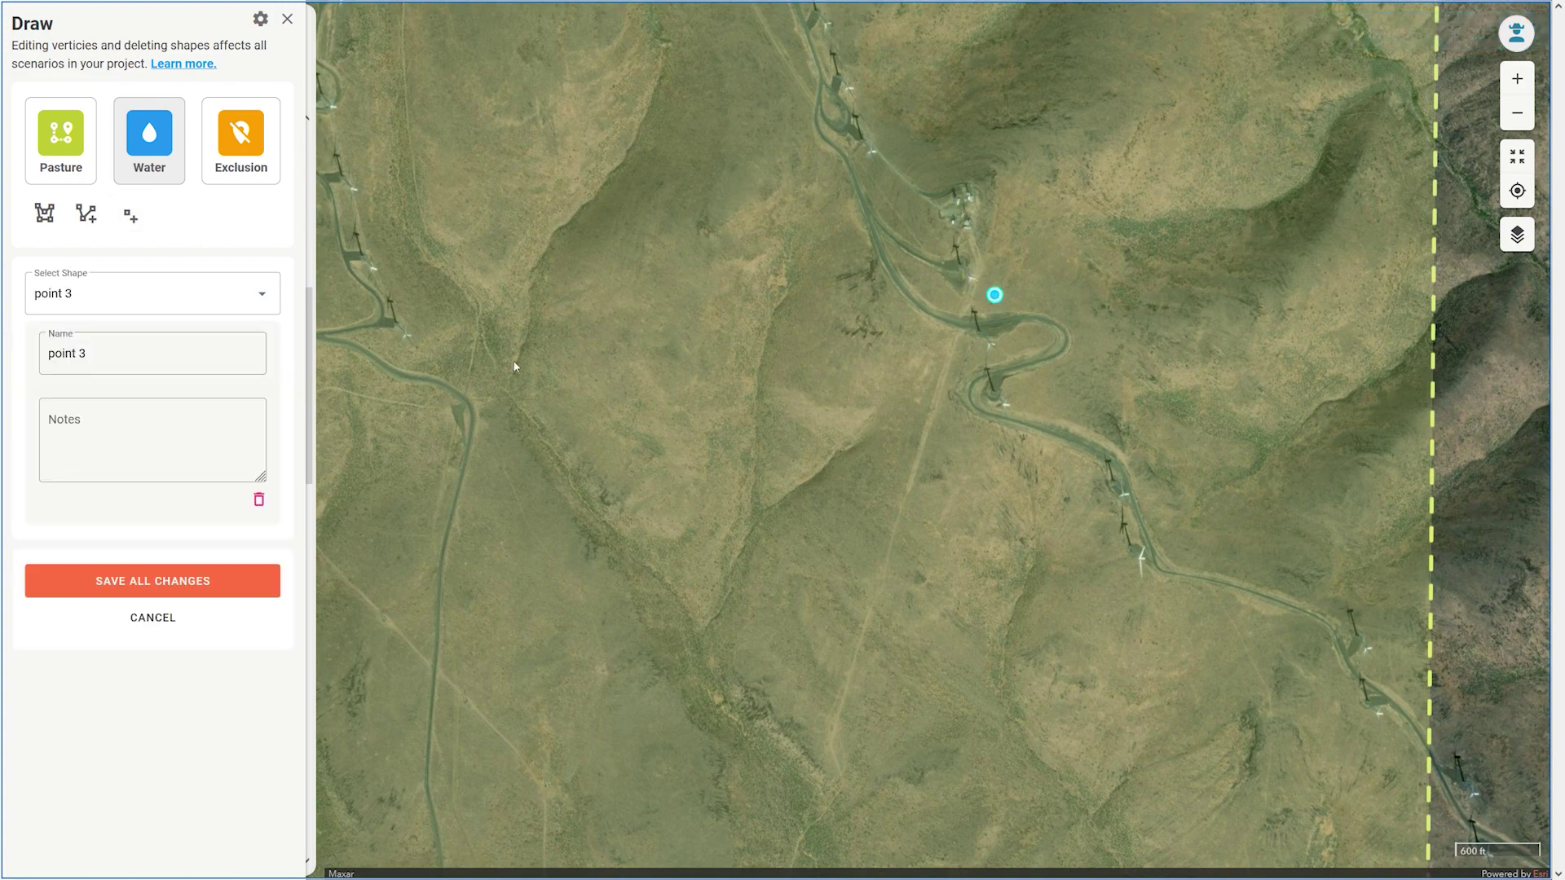
Step: Rename the new ridge water point as New Tank and save all changes
click(84, 361)
key(ctrl+a)
text(New Tank)
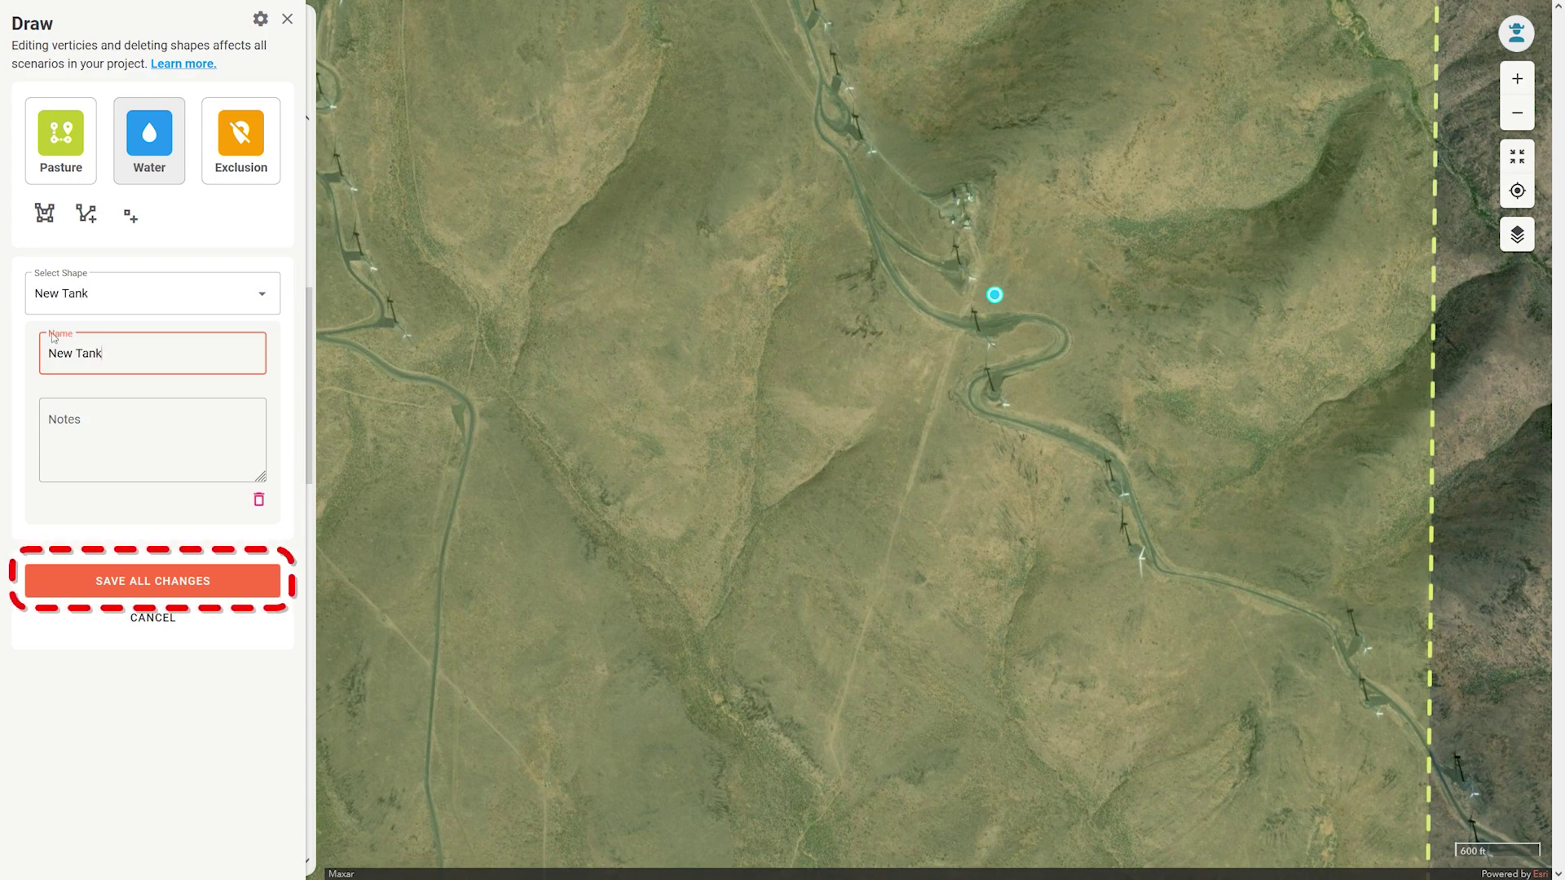
click(210, 582)
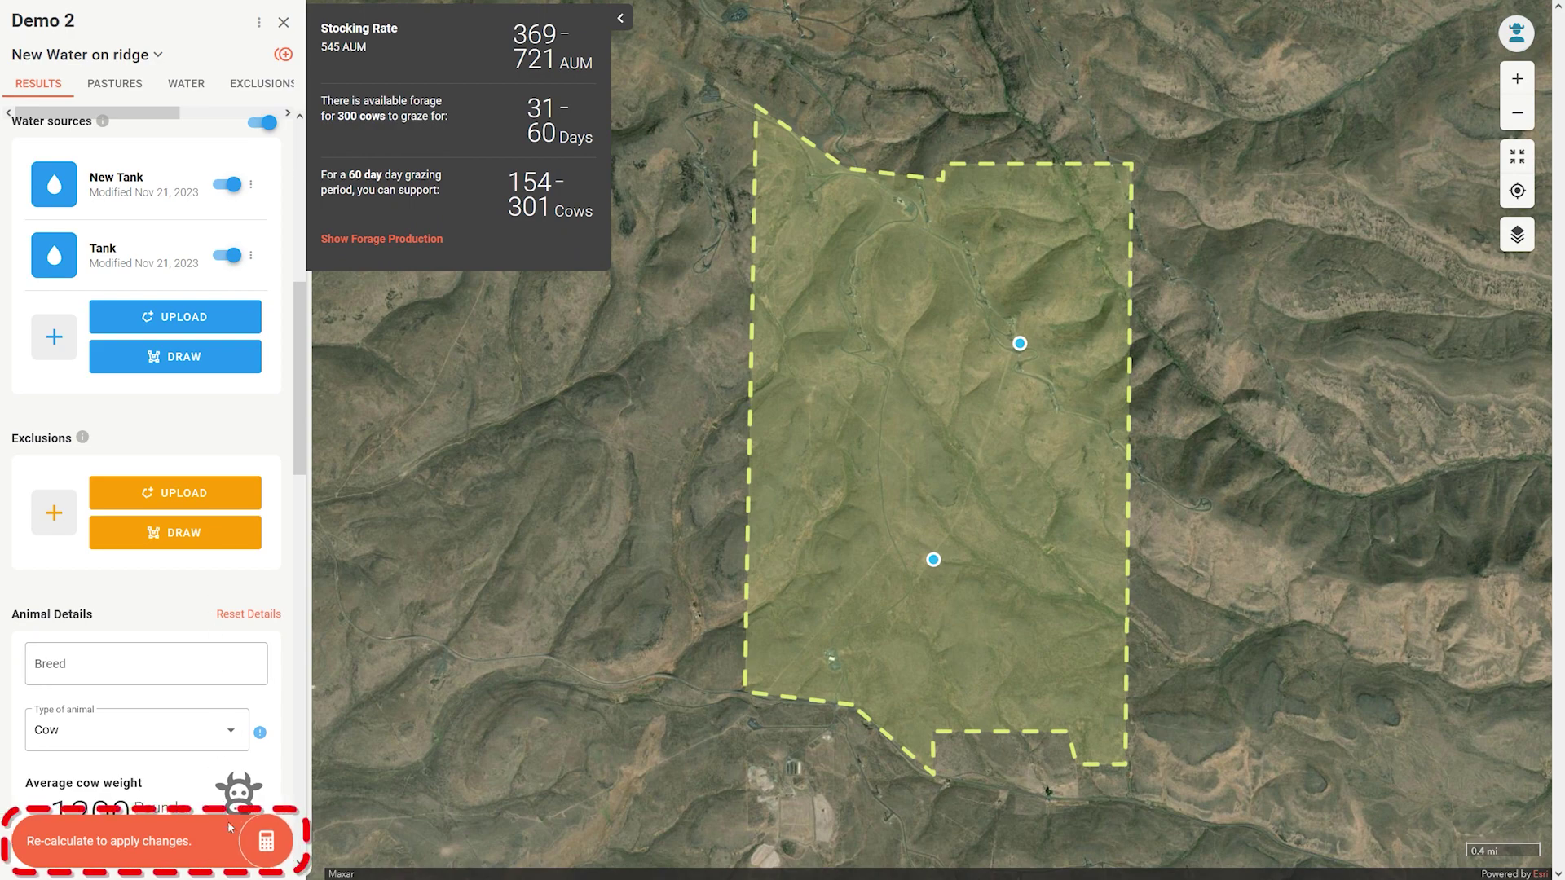
Step: Recalculate the stocking rate with New Tank included and dismiss the comparison of previous and new results
click(267, 843)
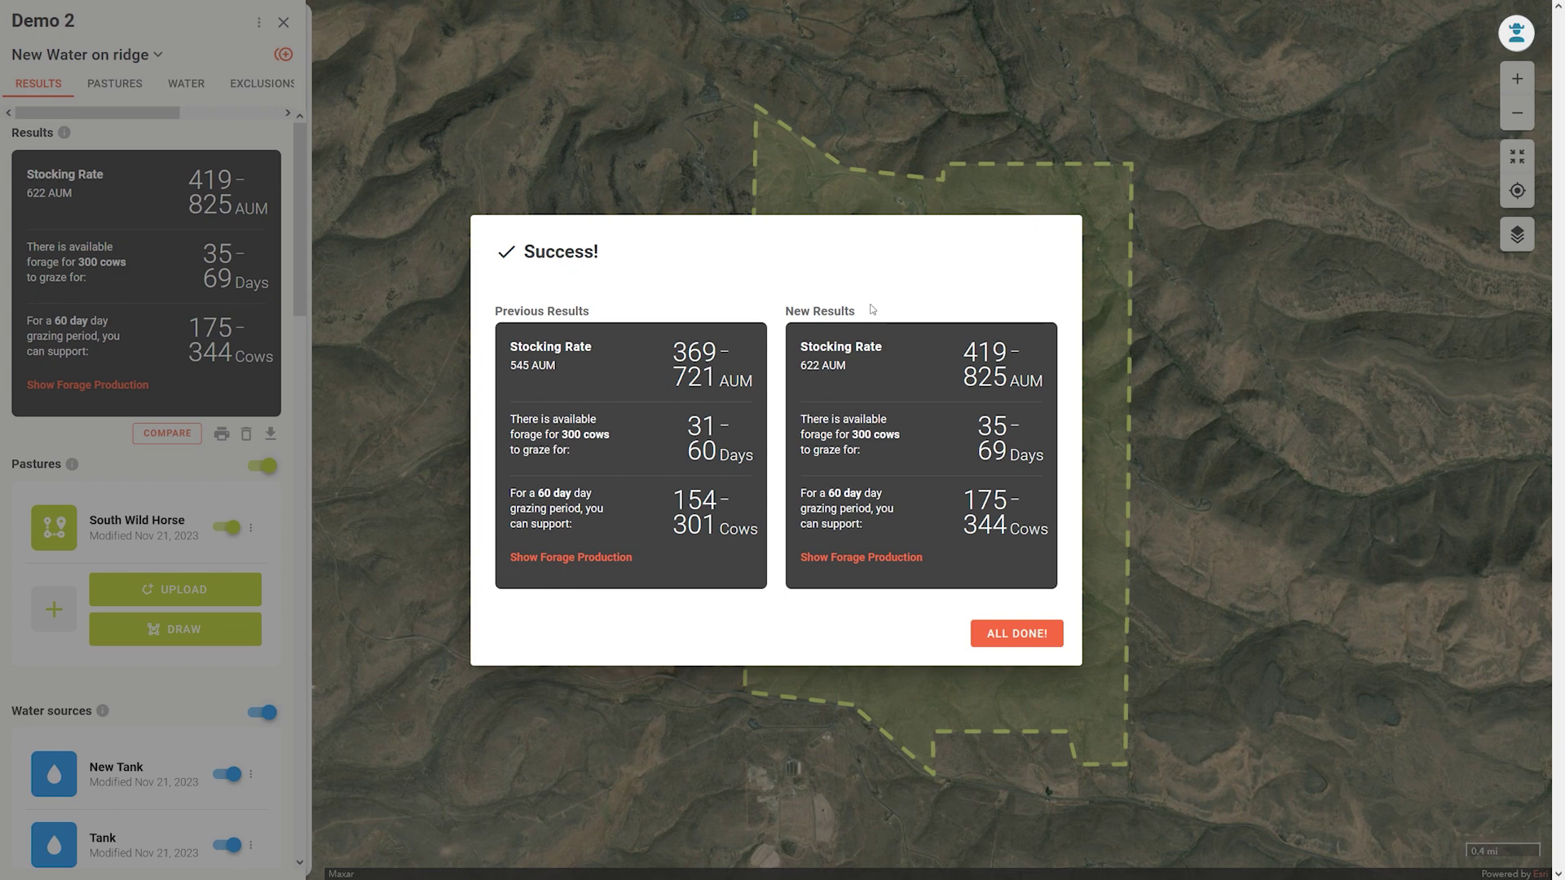
click(1041, 636)
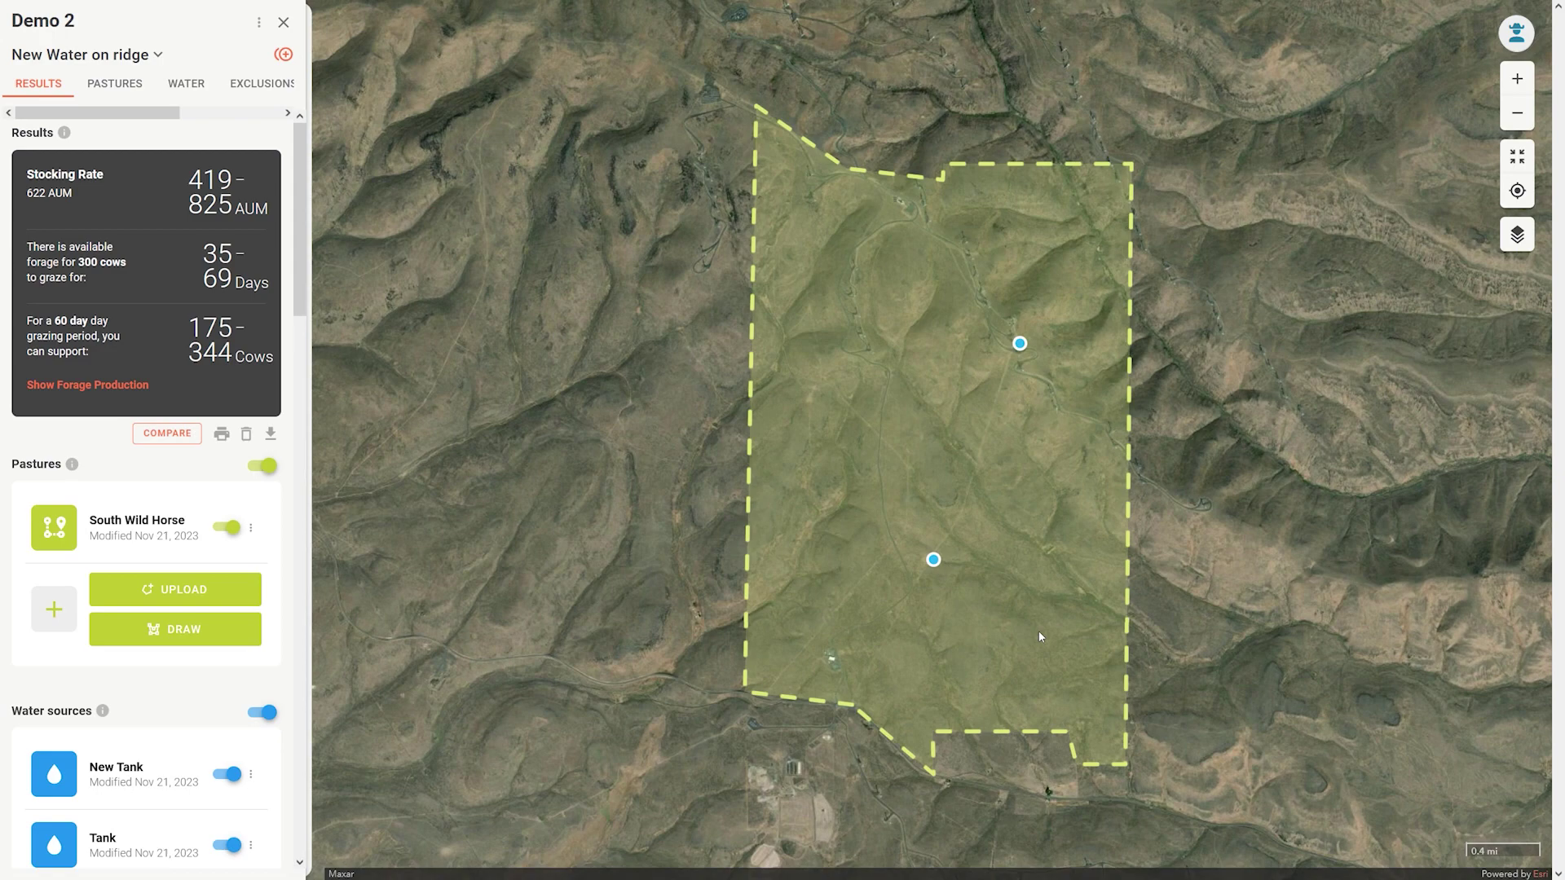
Step: Check the project's scenario list, then compare New Water on ridge with Scenario 1, reviewing both the results summary and the inputs
click(154, 55)
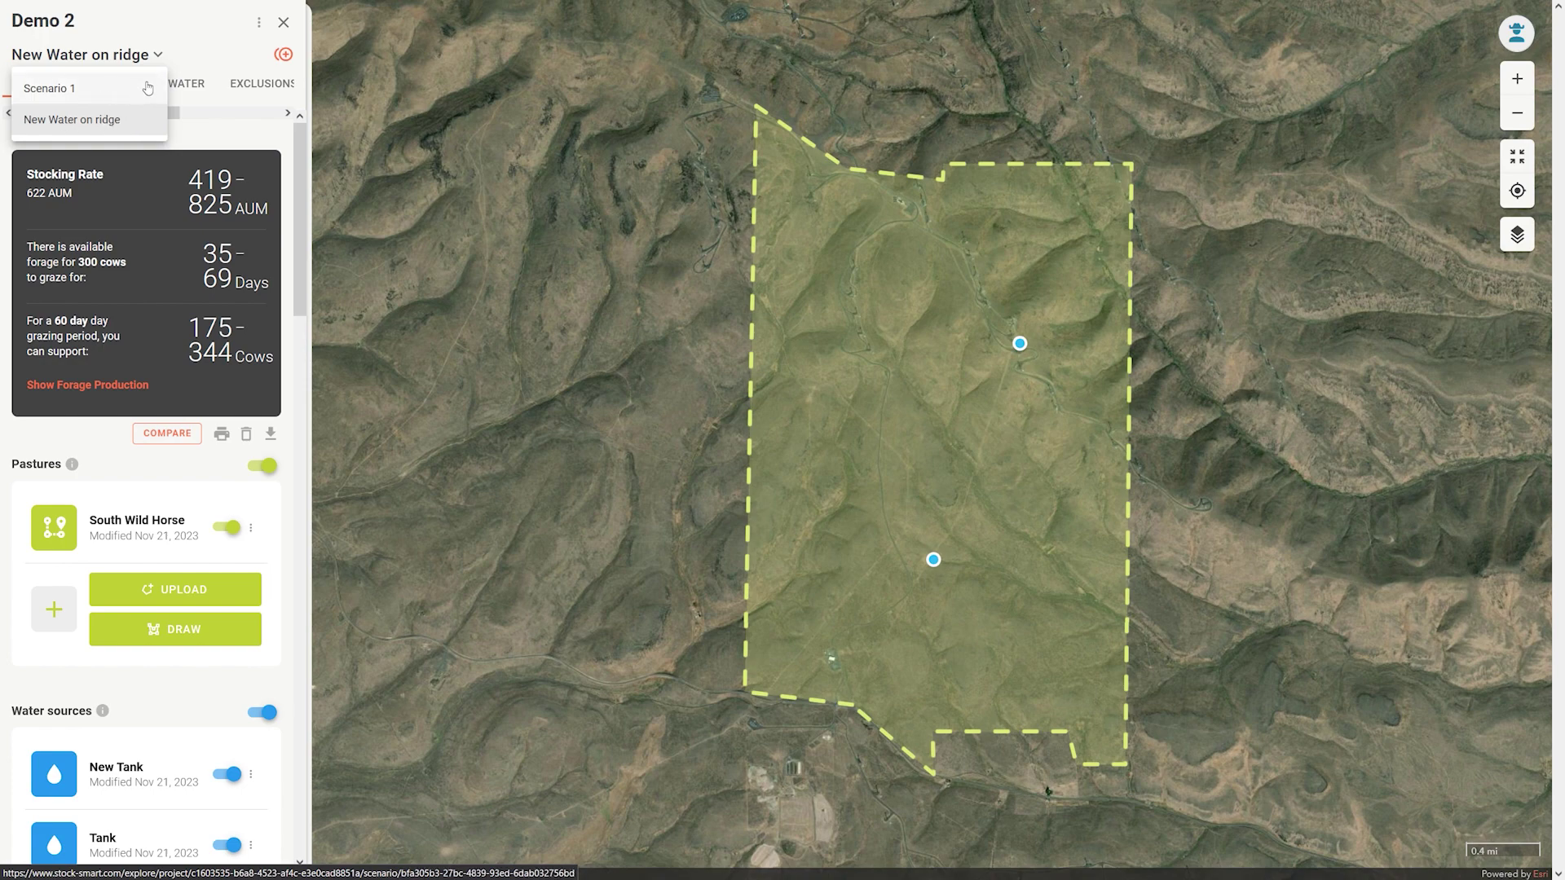
click(189, 31)
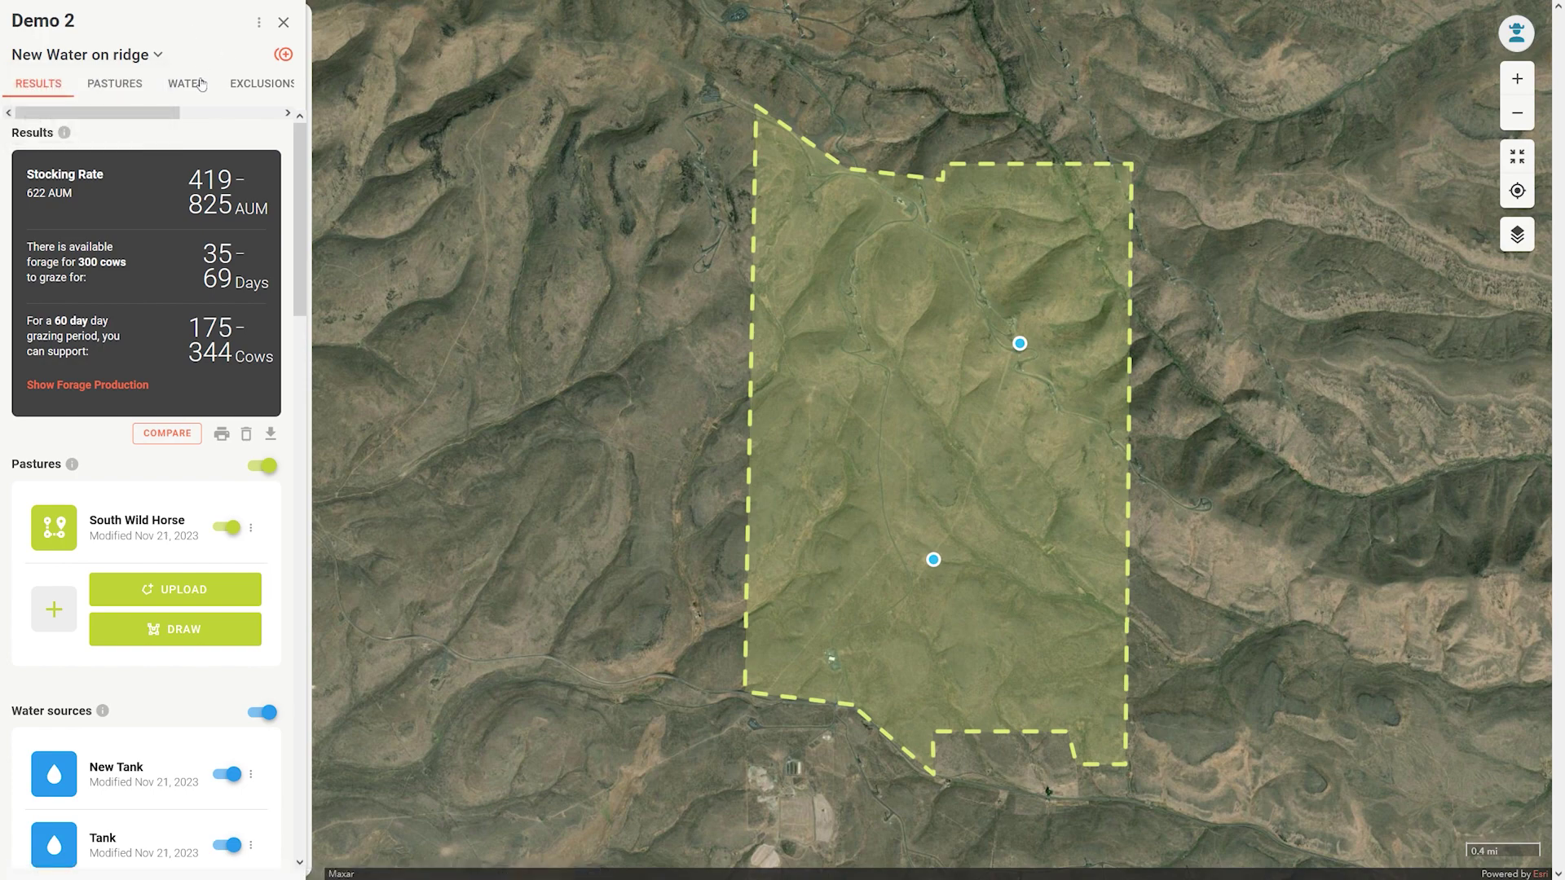
click(171, 437)
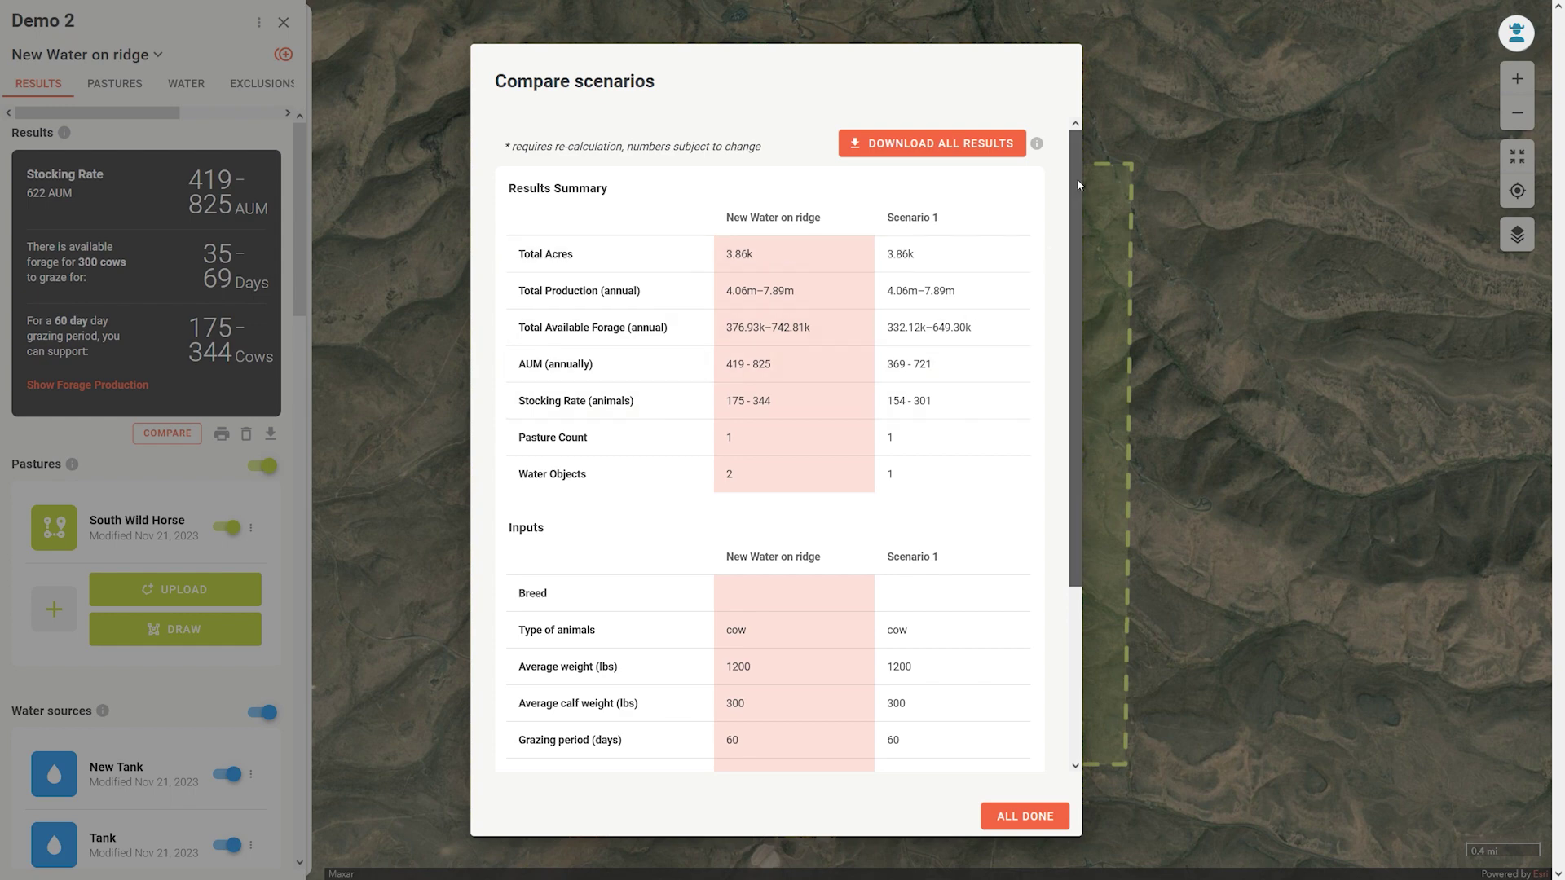
drag(1078, 179, 1085, 385)
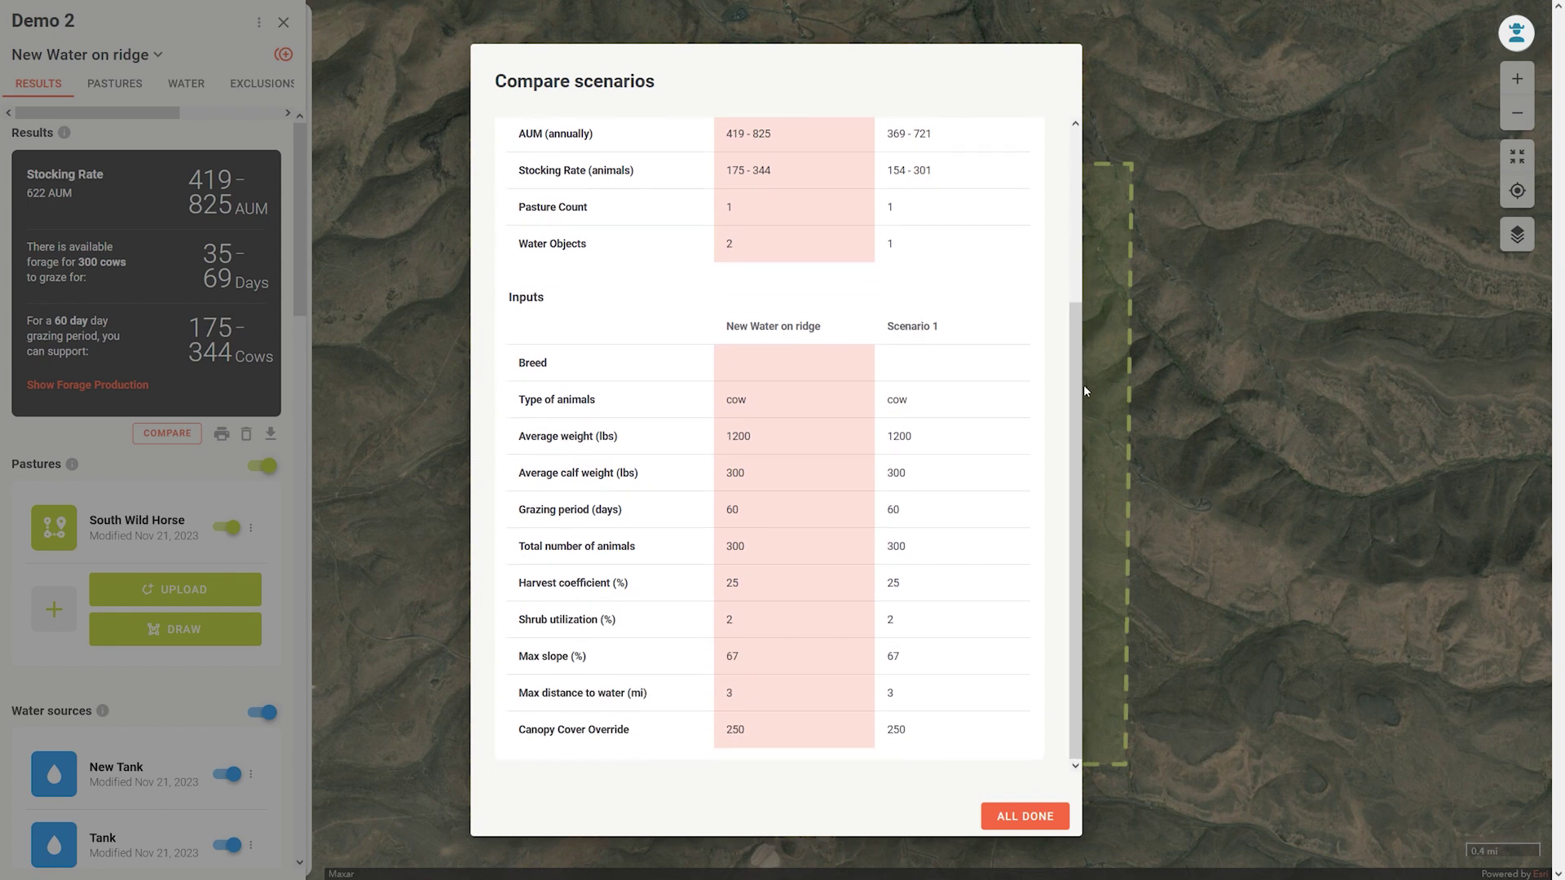
drag(1080, 401, 1085, 208)
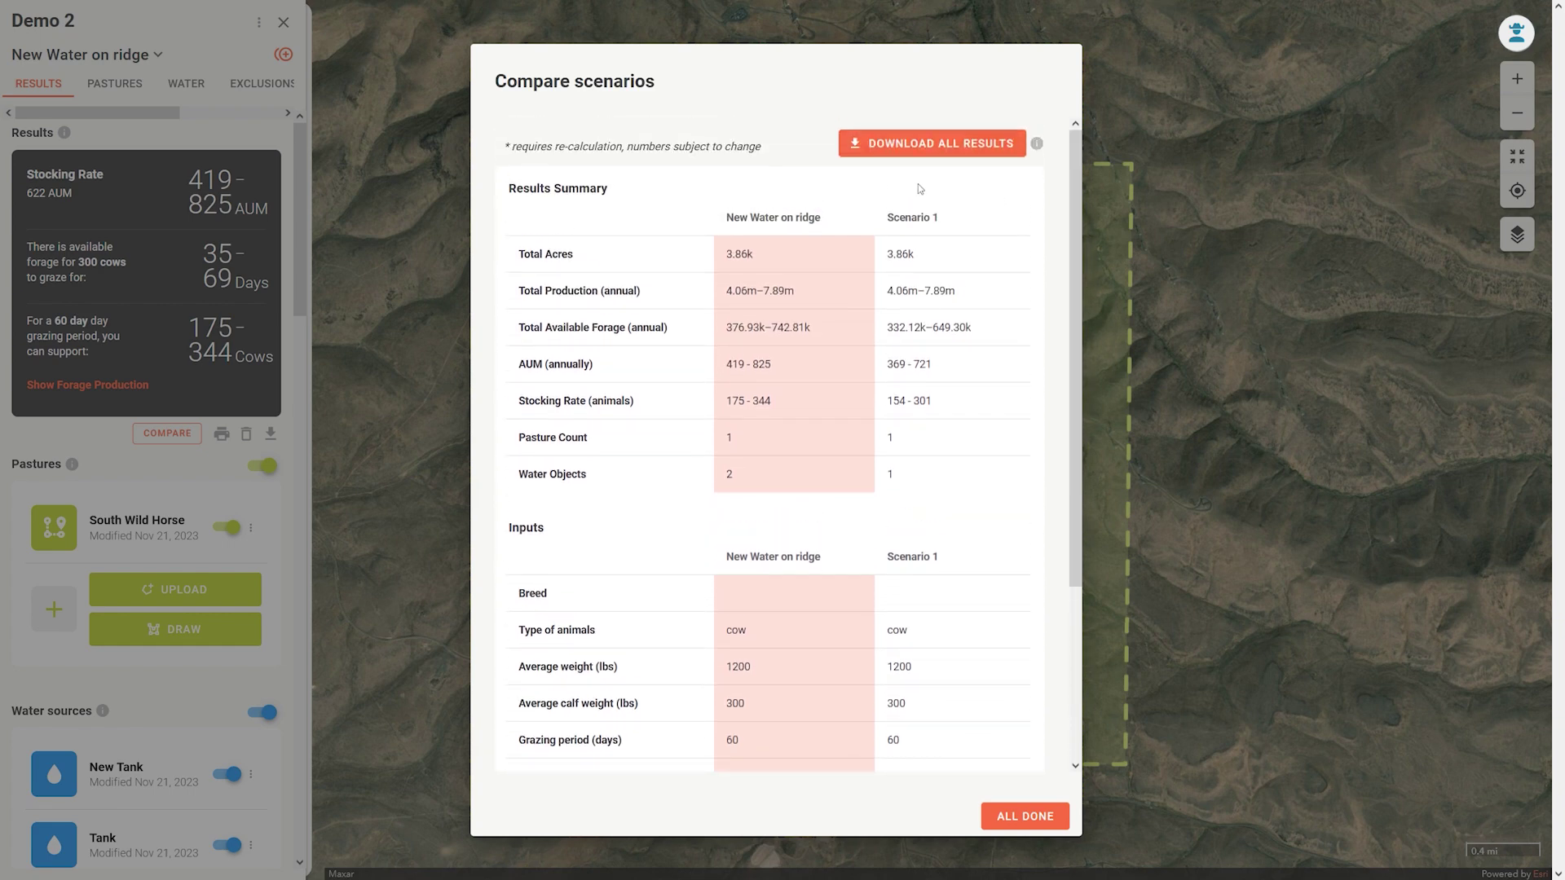